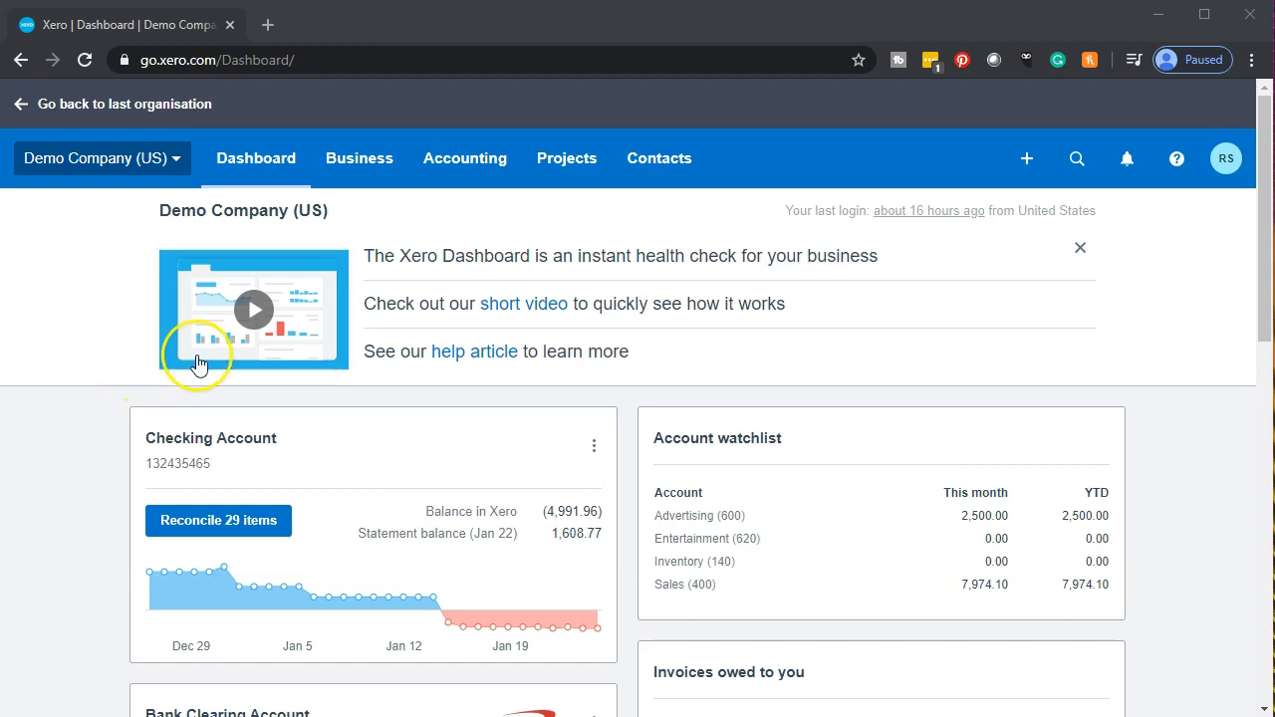
Open the Balance Sheet report and duplicate its browser tab twice
left_click(483, 163)
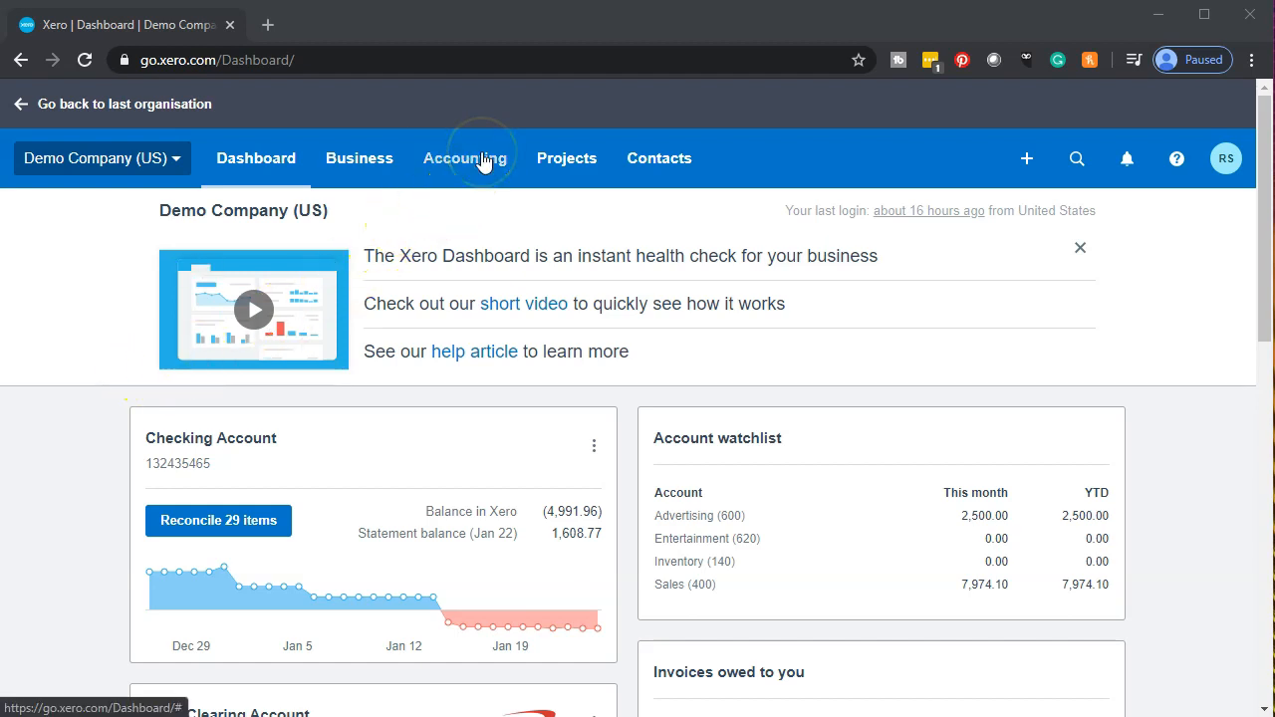
left_click(480, 518)
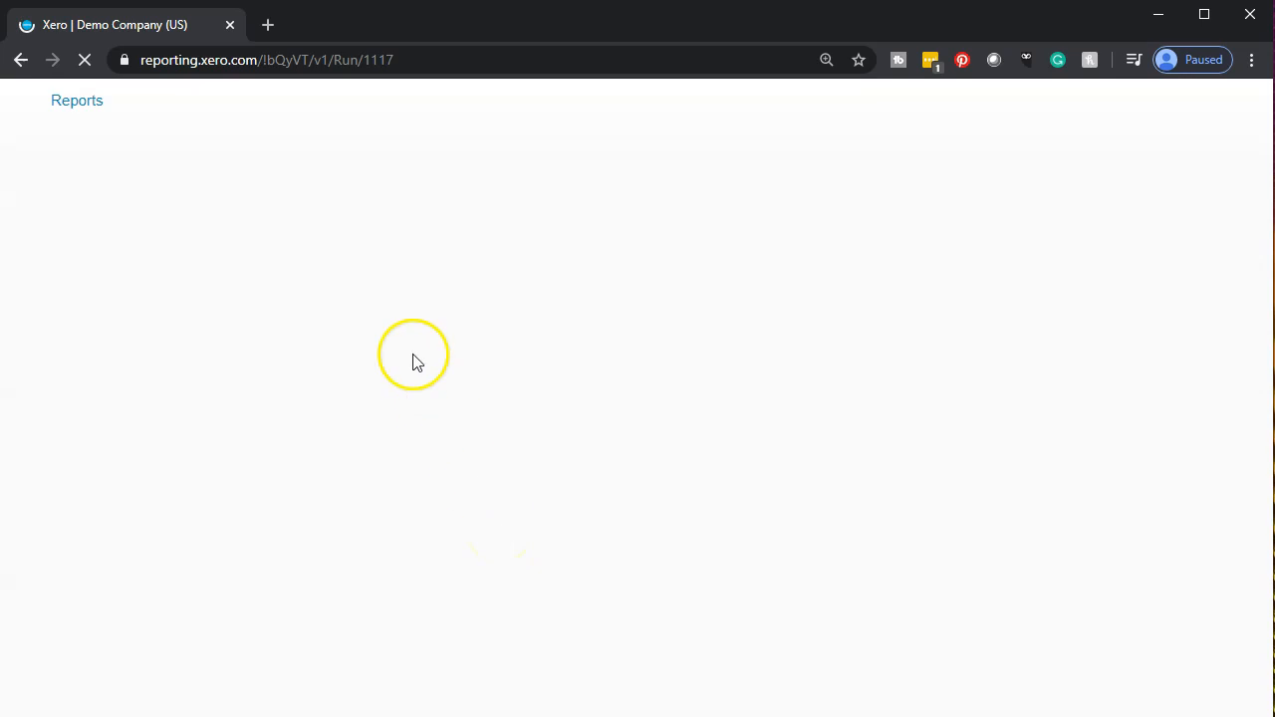
right_click(142, 25)
left_click(184, 98)
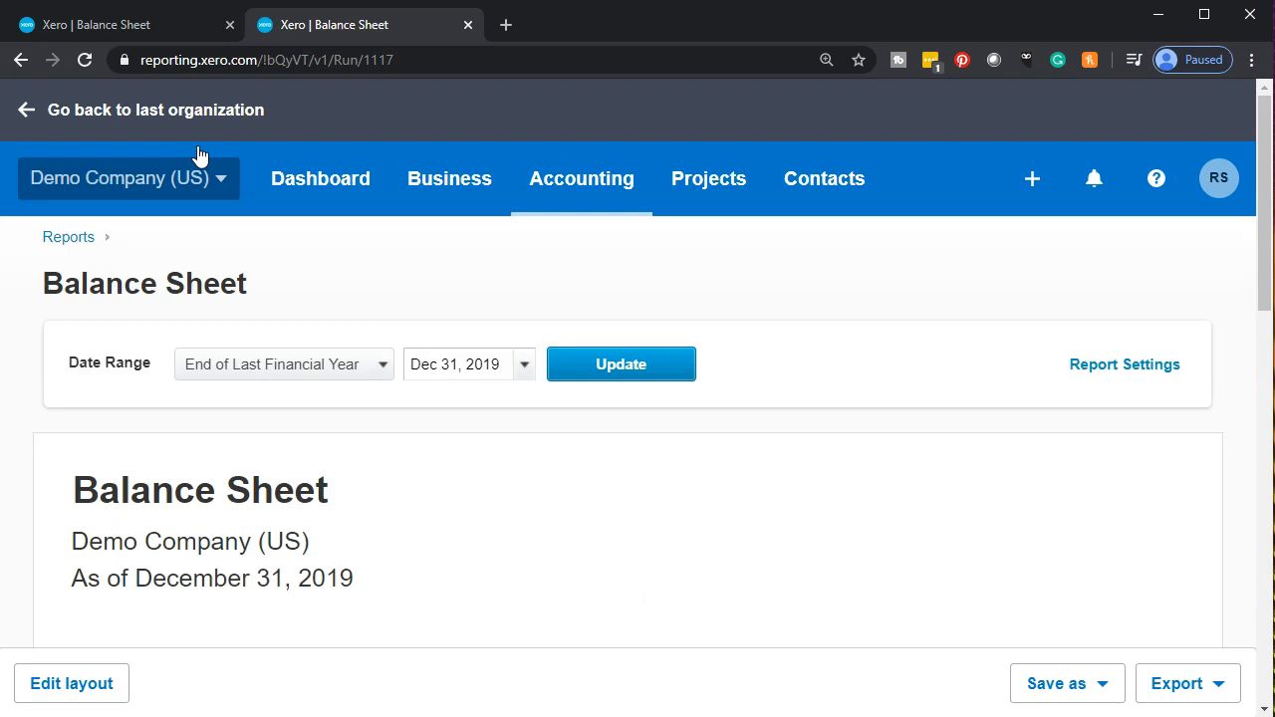
right_click(363, 27)
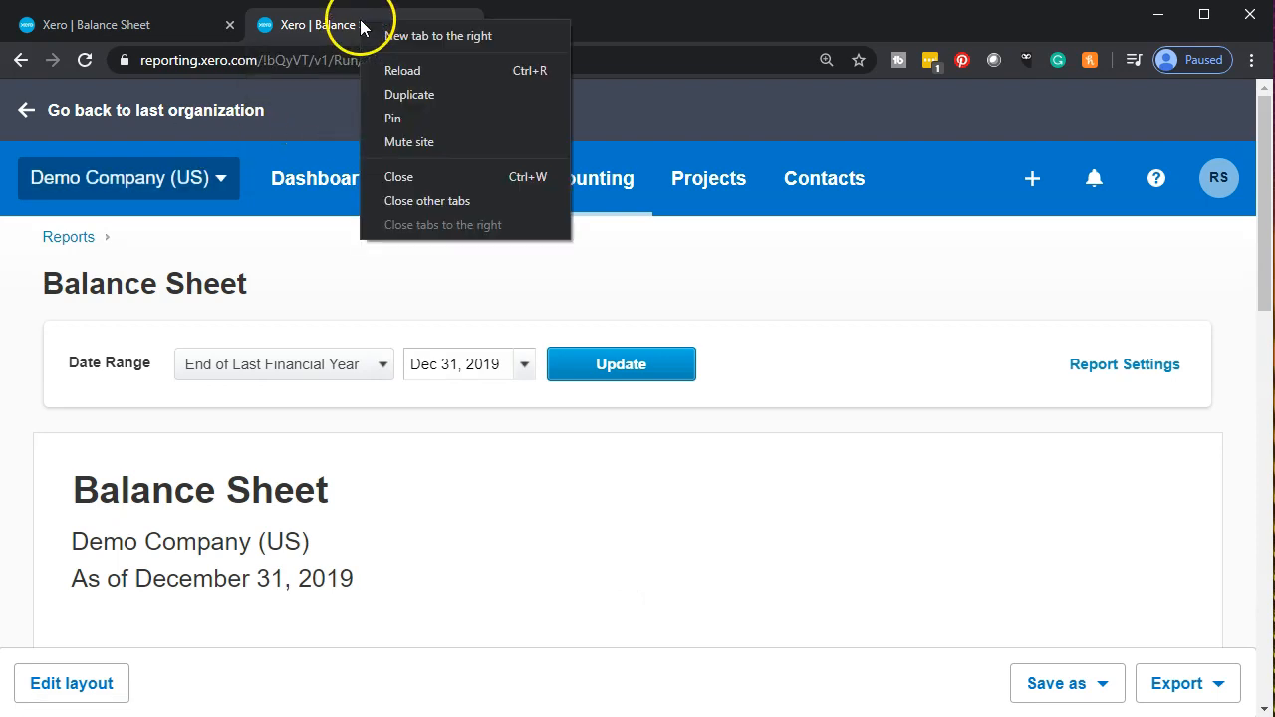
left_click(398, 94)
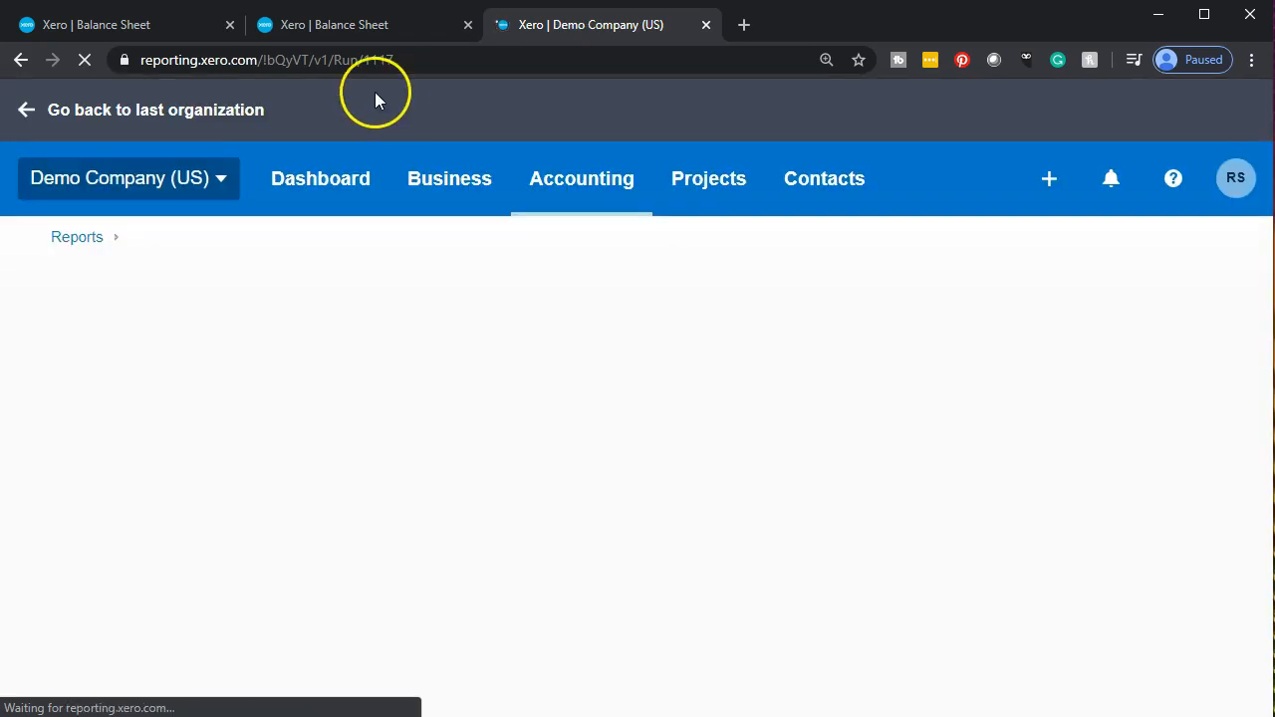
Switch between the duplicated report tabs and review the assets section of the Balance Sheet in the middle one
left_click(367, 28)
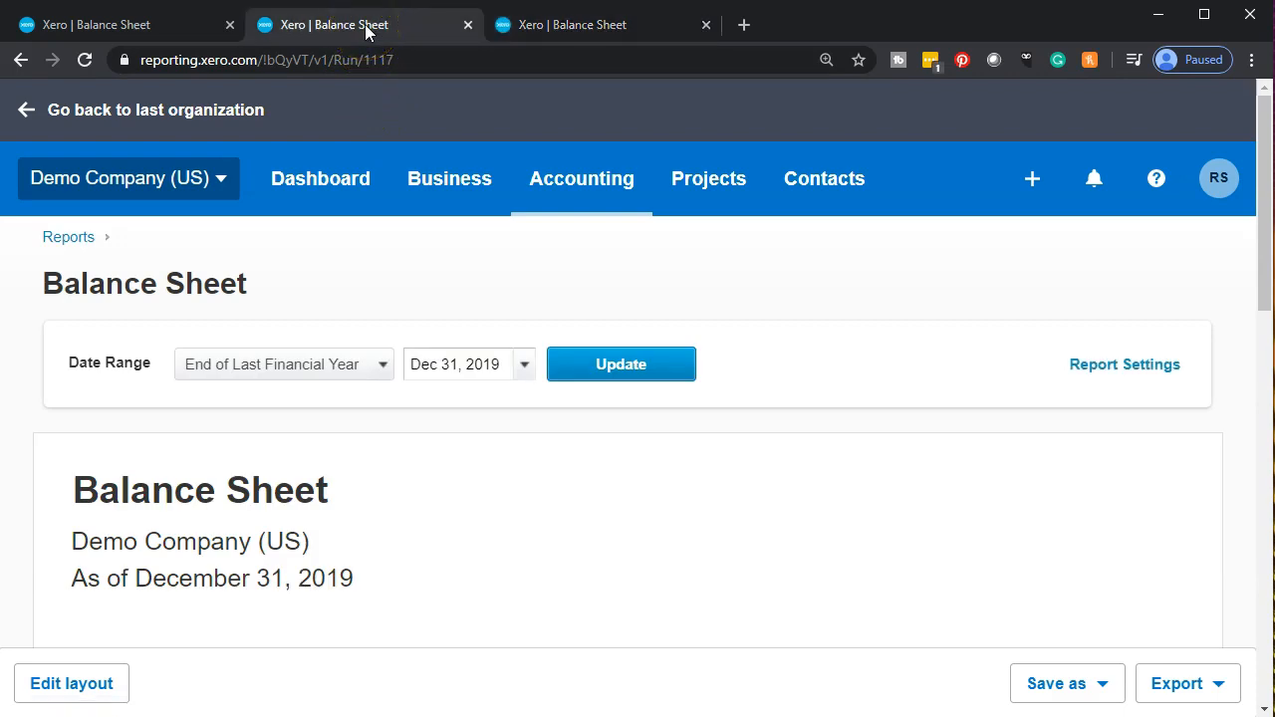
left_click(565, 24)
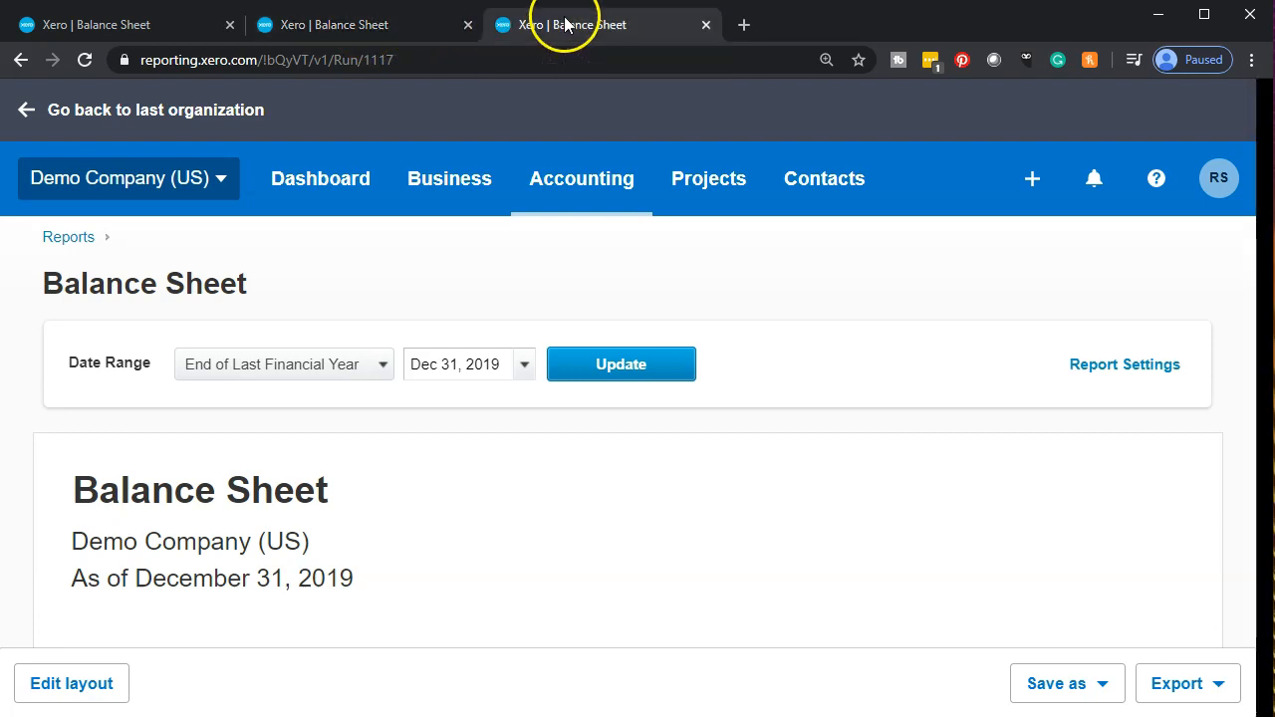
left_click(406, 33)
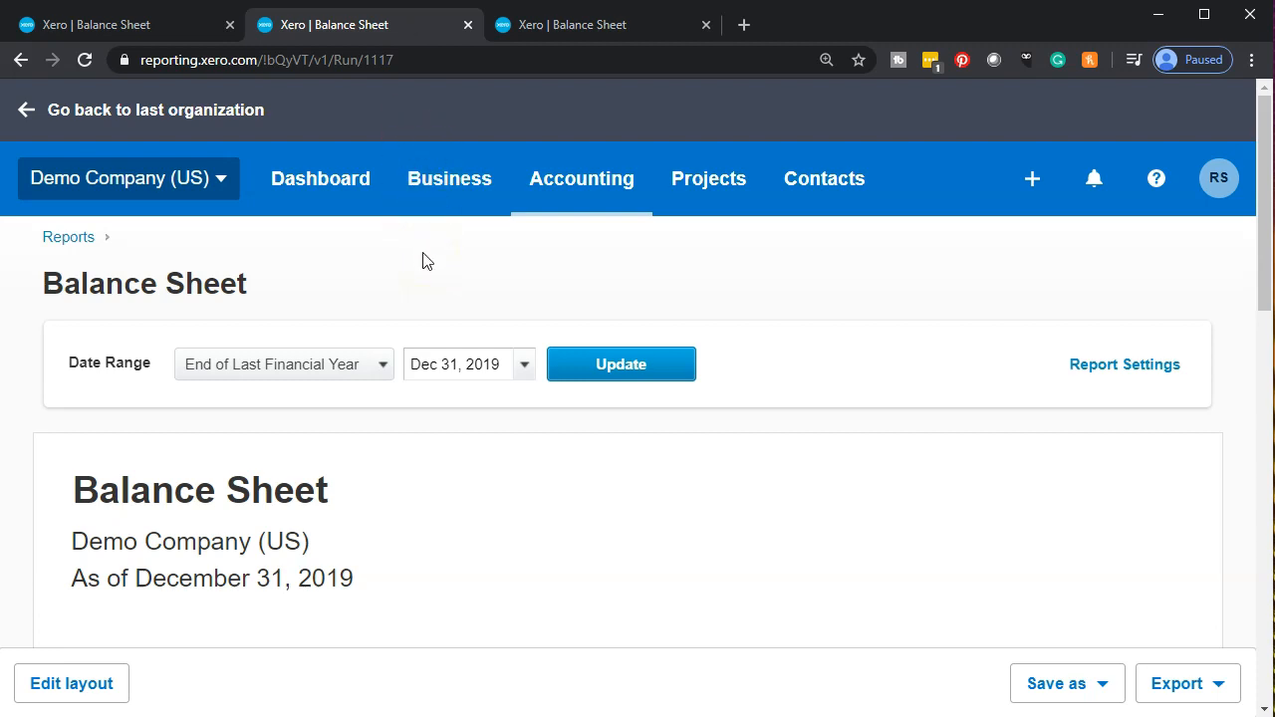
scroll(309, 518, "down", 4)
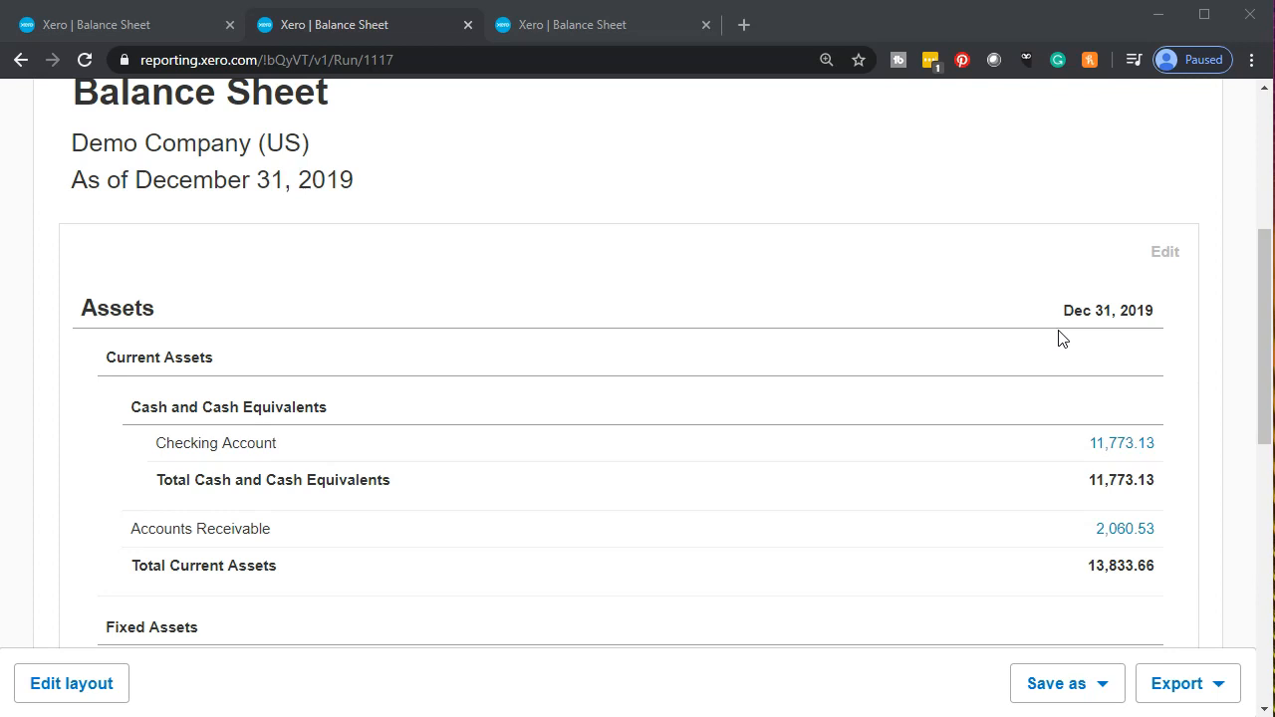
scroll(989, 457, "up", 3)
left_click(989, 457)
scroll(990, 460, "down", 2)
scroll(997, 473, "up", 1)
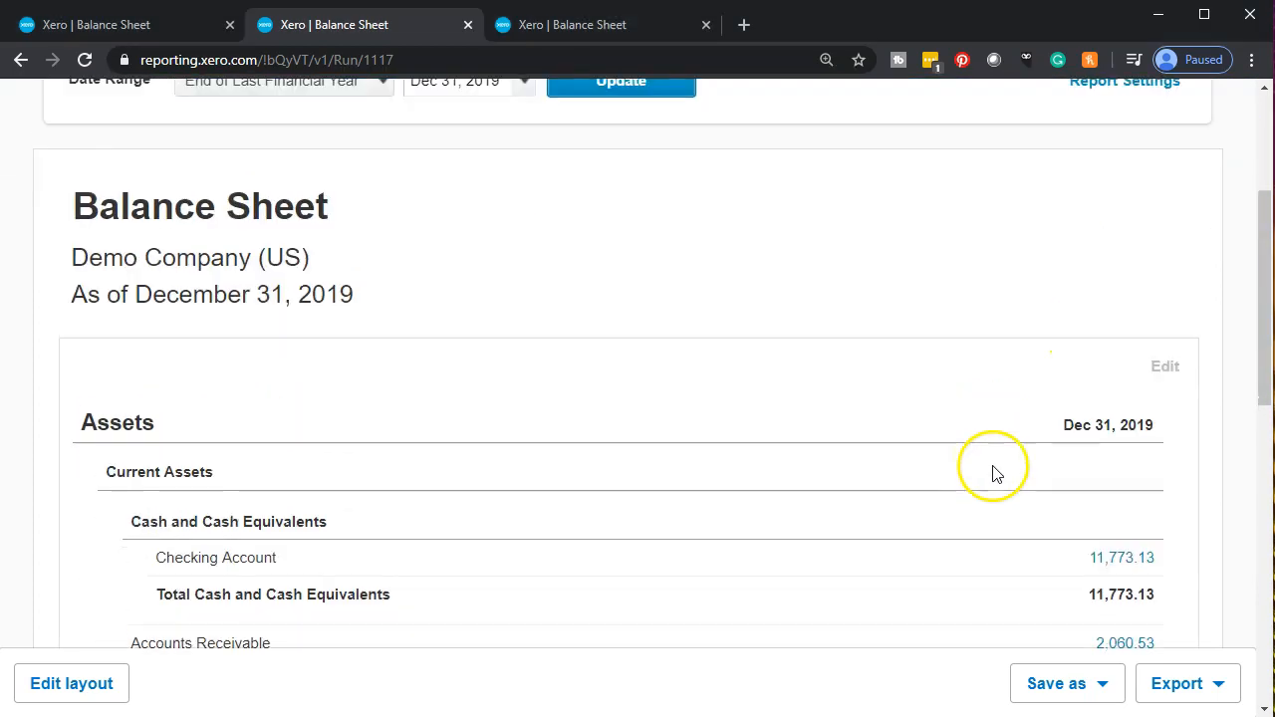
Configure the Balance Sheet to hide decimals and compare with 1 previous period, update it, and review the comparison columns
scroll(993, 473, "up", 3)
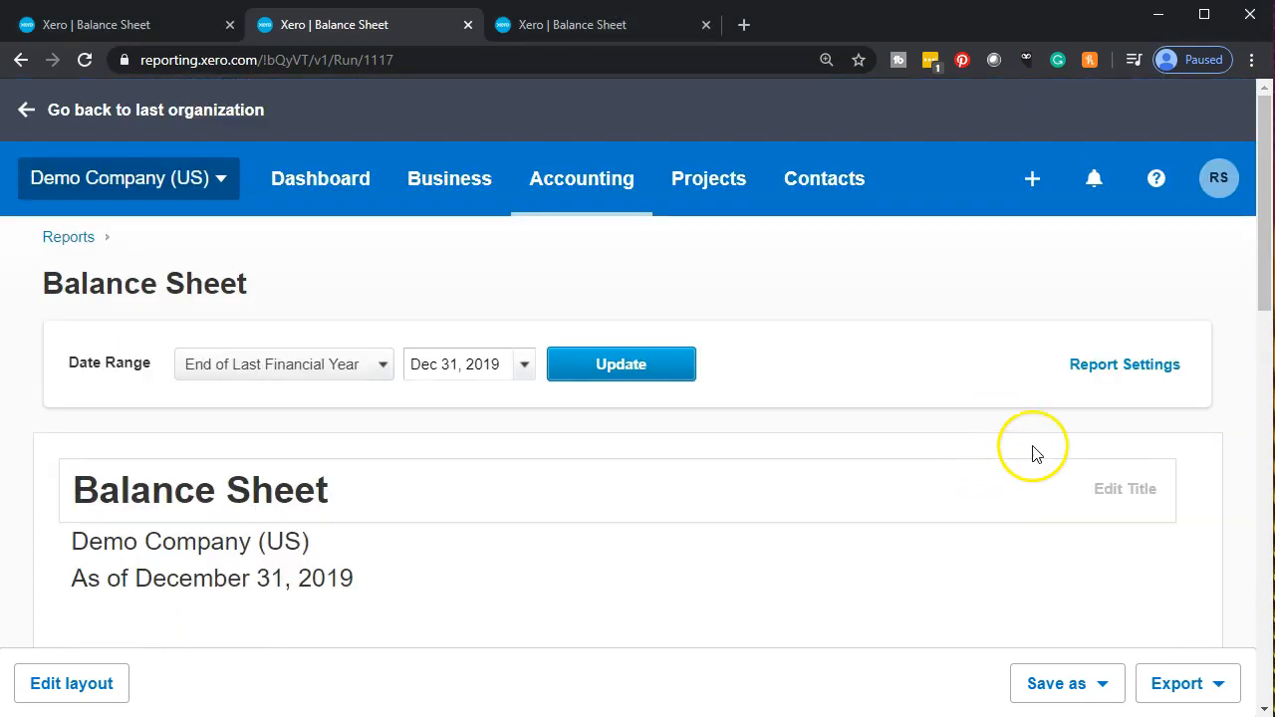
left_click(1107, 374)
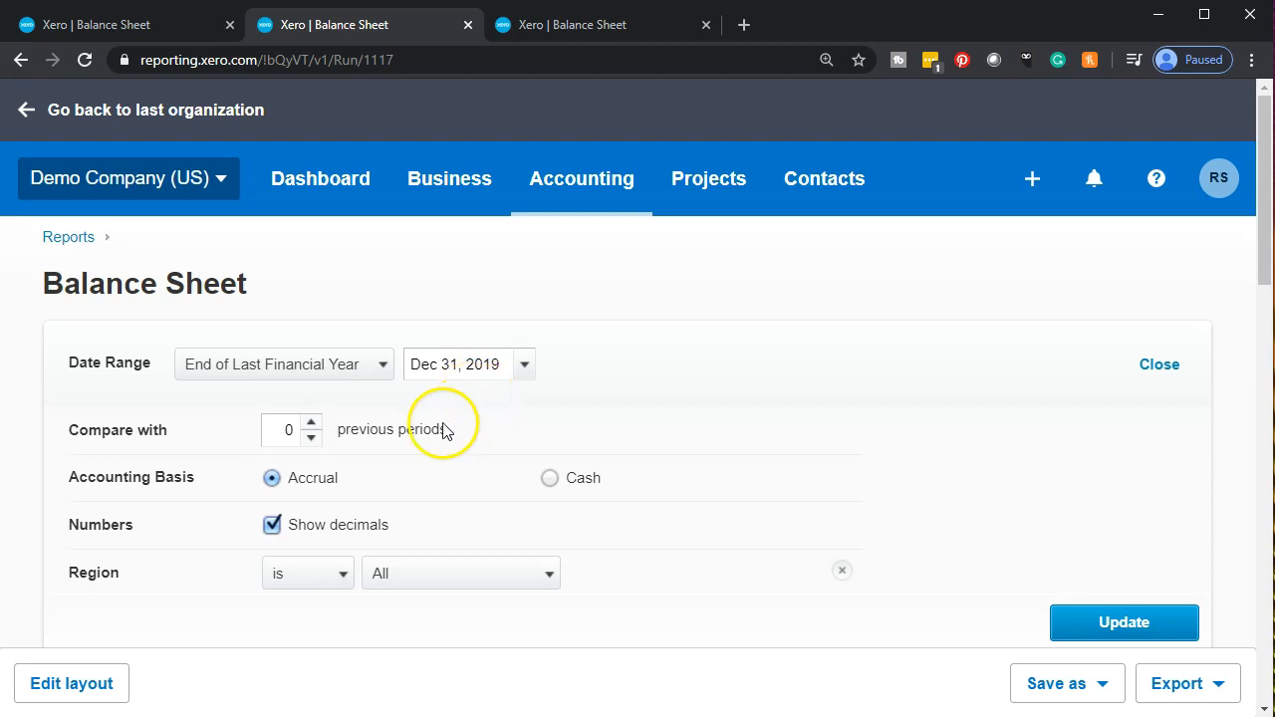
left_click(273, 528)
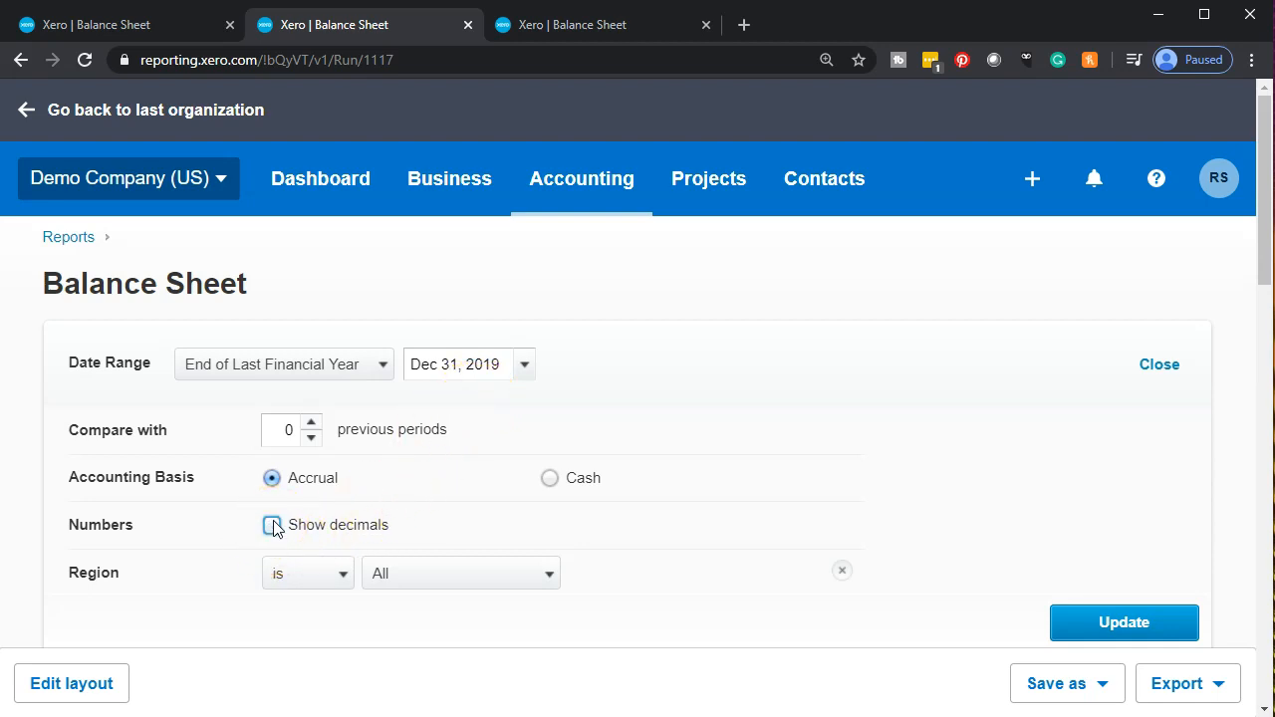
left_click(315, 424)
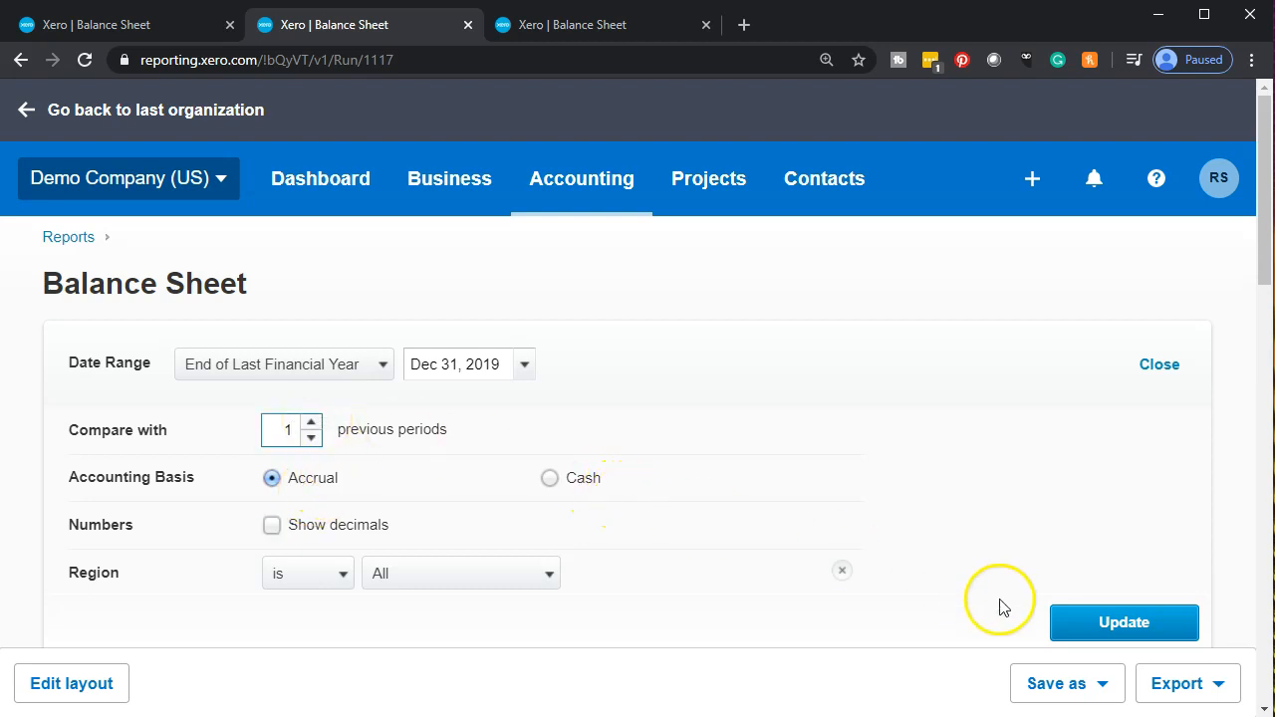
left_click(1058, 622)
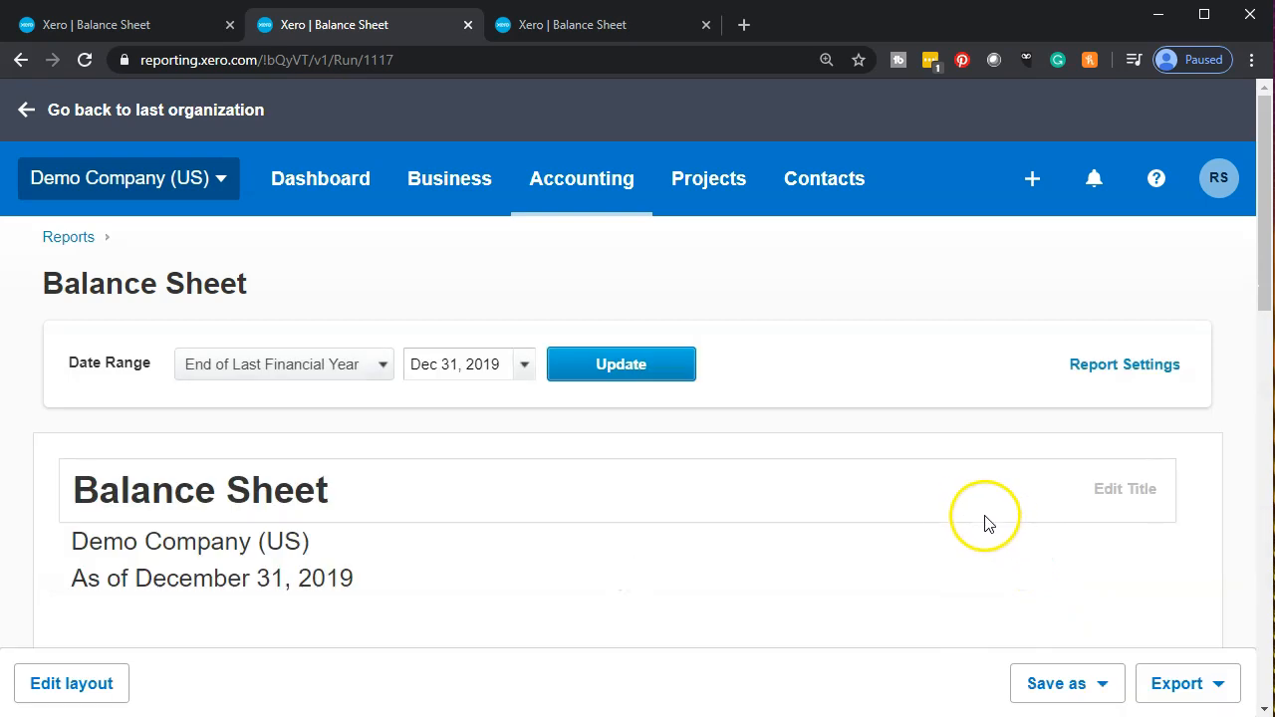
scroll(955, 499, "down", 3)
scroll(955, 499, "down", 1)
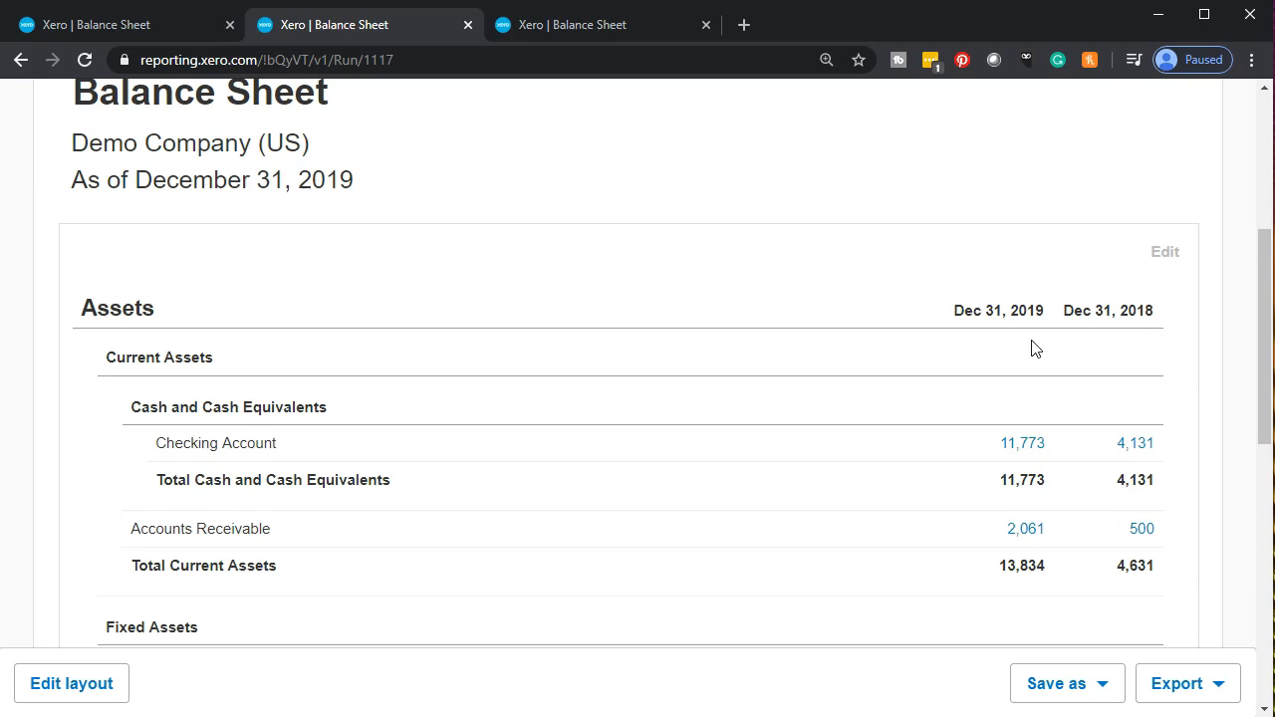
left_click(1121, 346)
Set the Balance Sheet's date range to End of Last Month, update the report, and review the asset columns
scroll(469, 504, "up", 4)
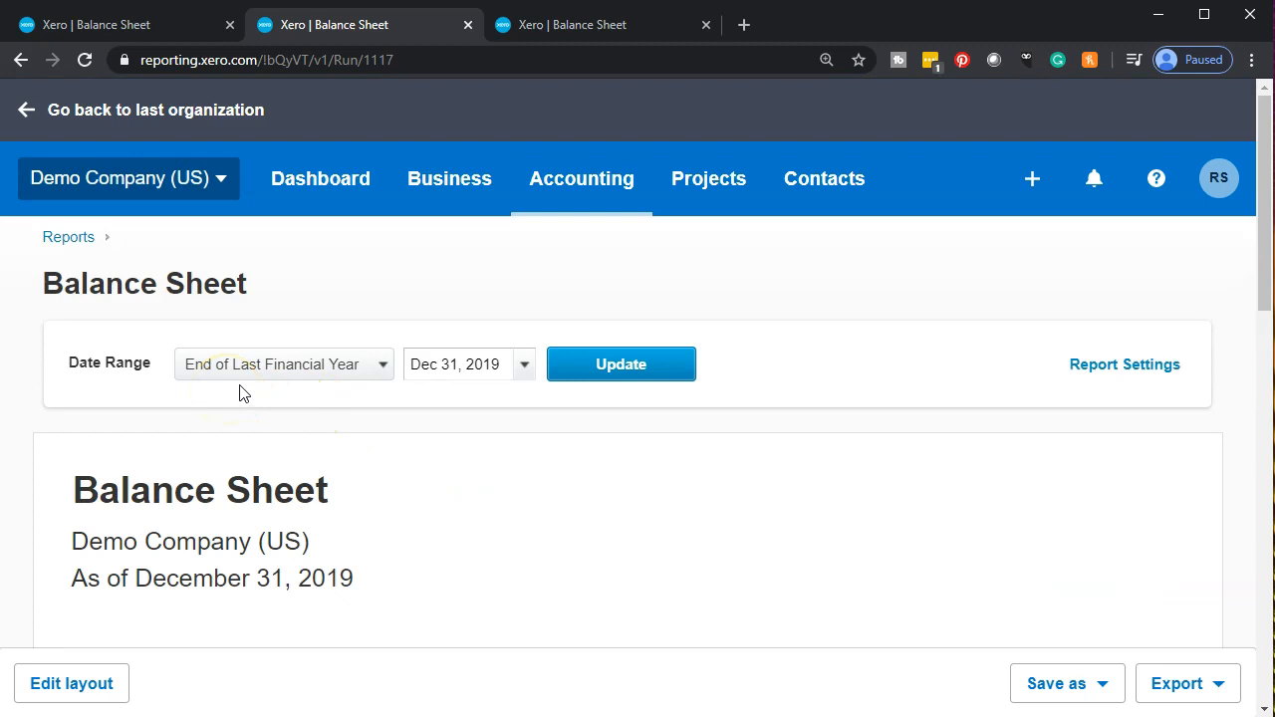
left_click(380, 366)
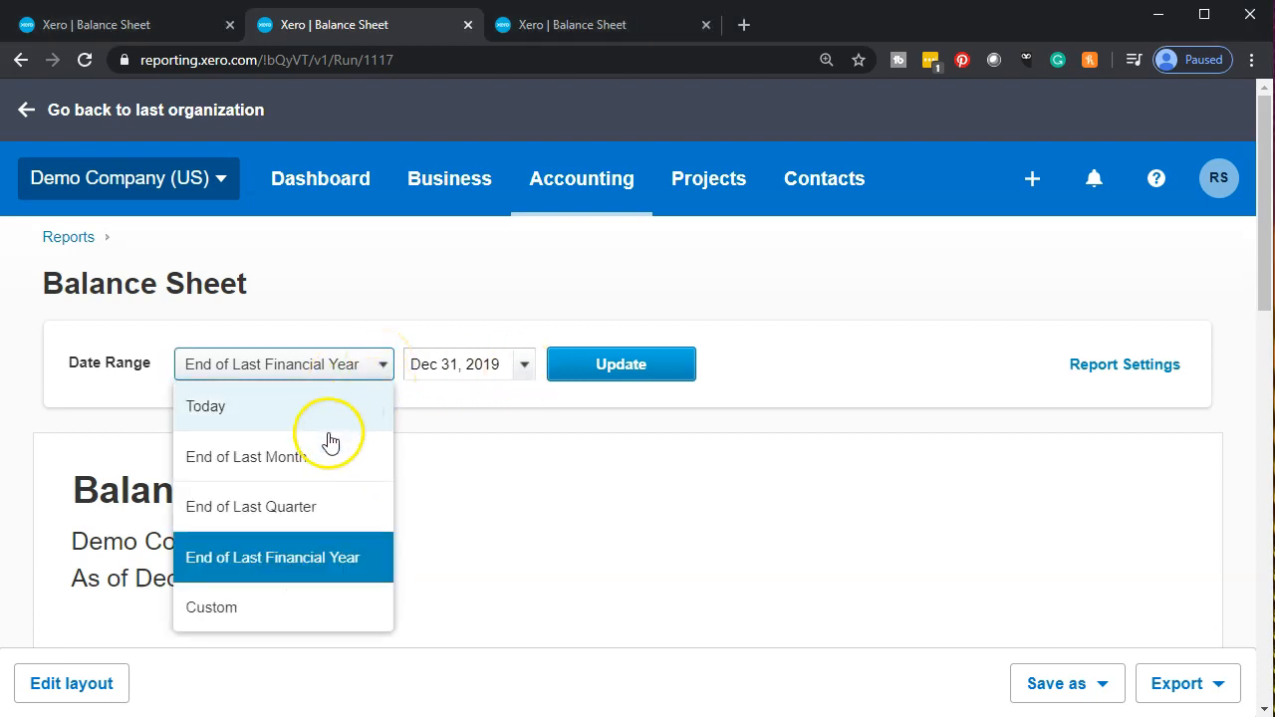
left_click(317, 471)
left_click(612, 360)
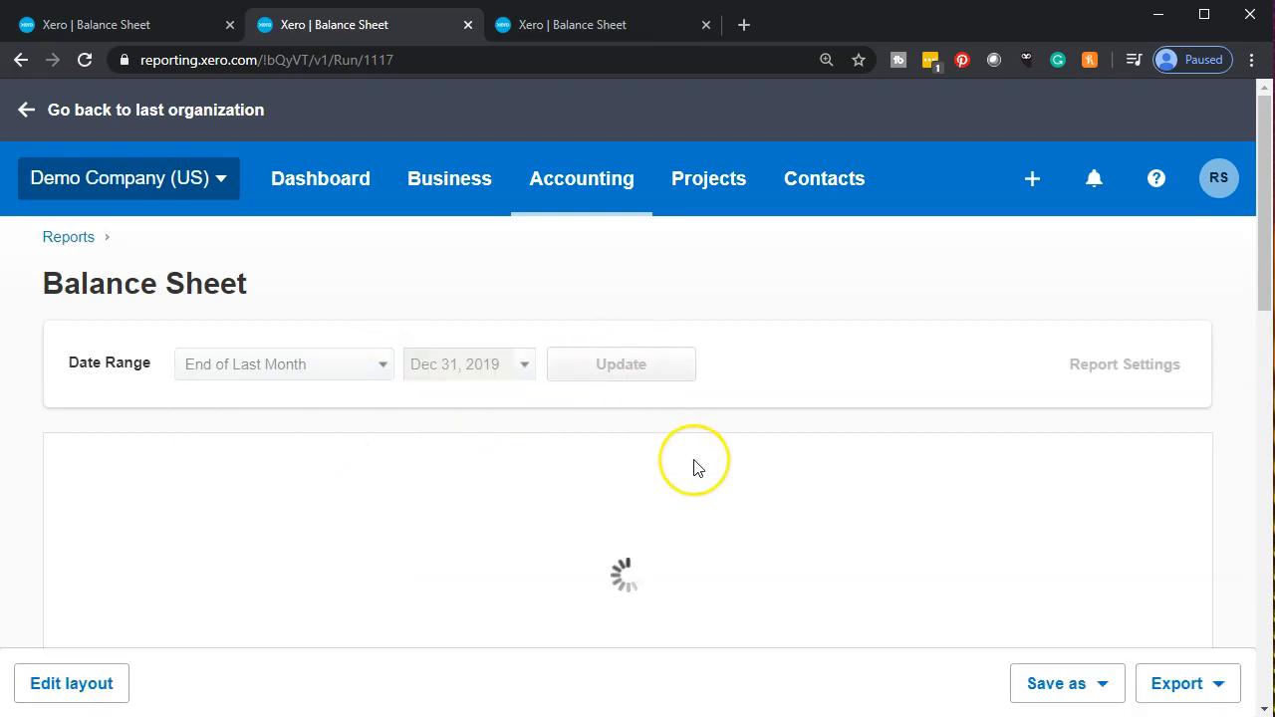
scroll(694, 467, "down", 3)
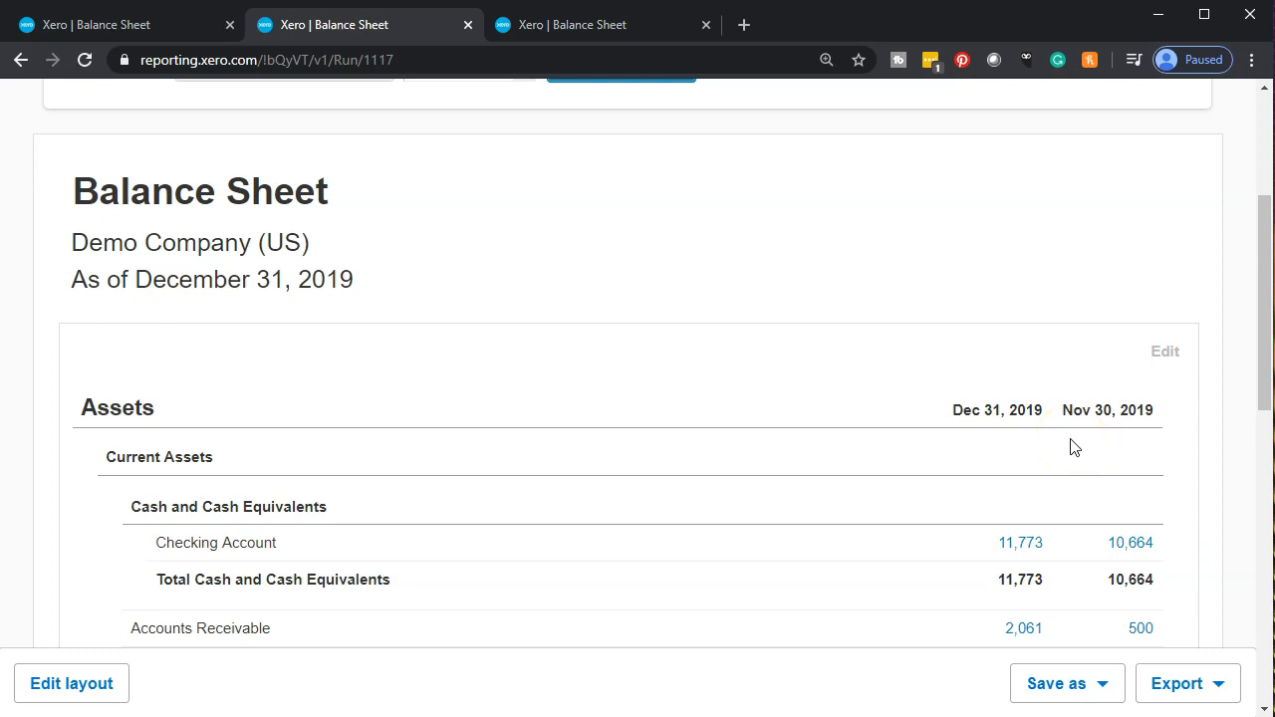
scroll(1136, 452, "down", 1)
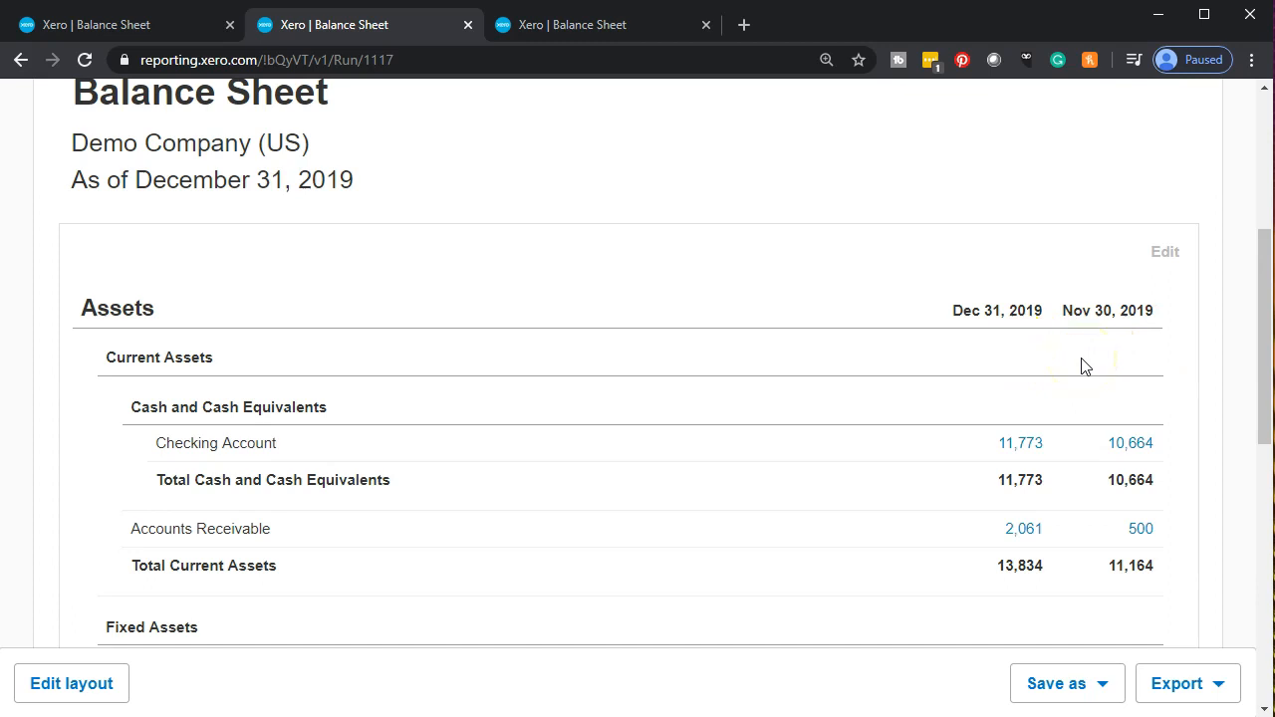
Open the Balance Sheet's layout for editing and add a formula column after the 30 Nov 2019 column
left_click(95, 696)
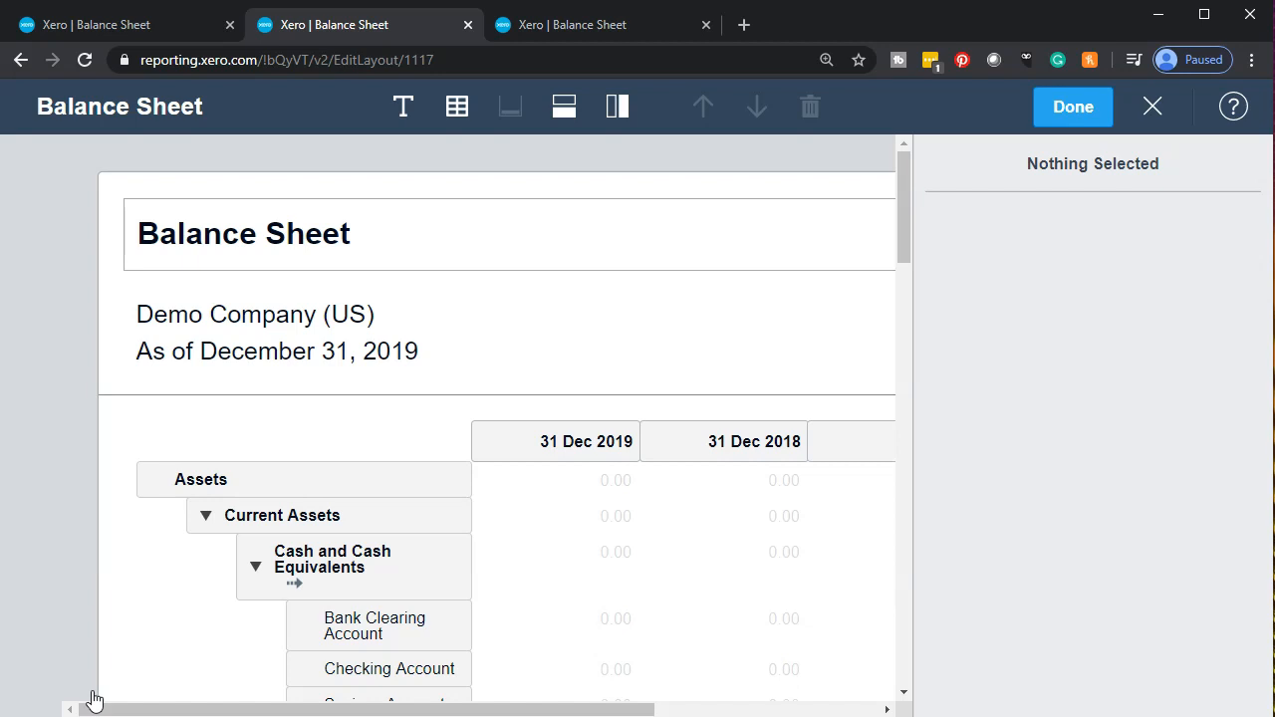
left_click_drag(92, 703, 626, 711)
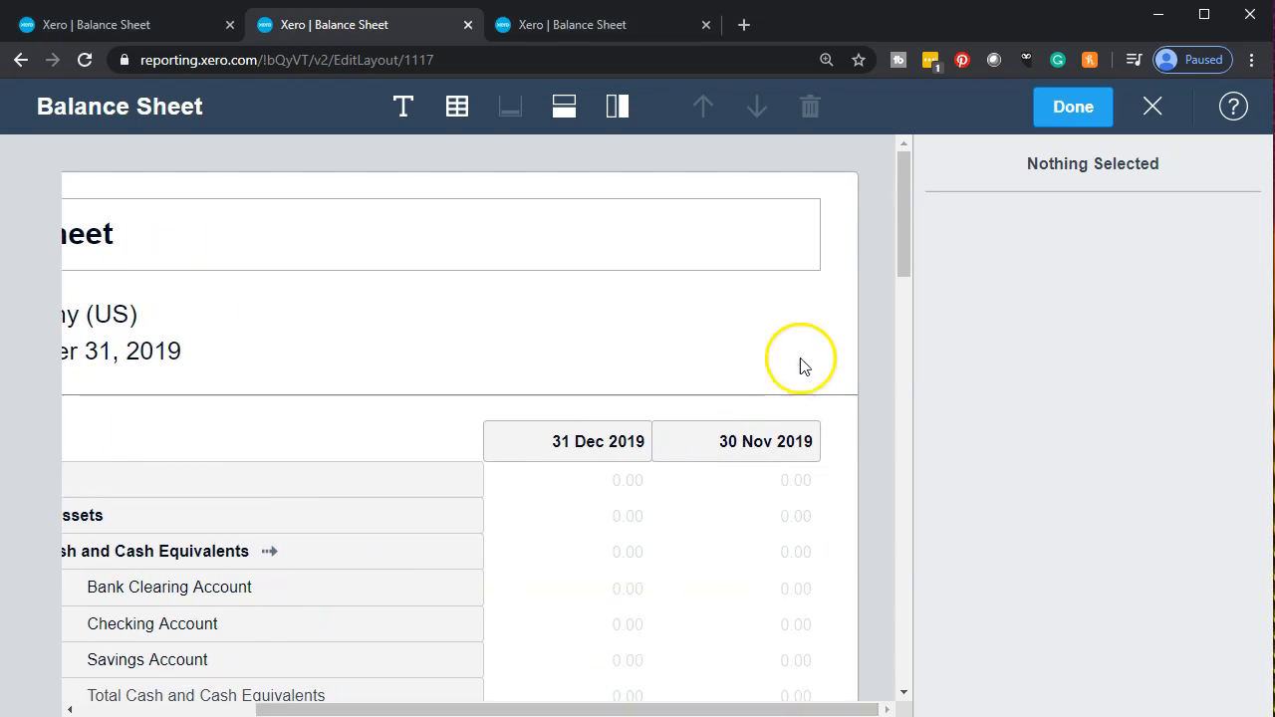
left_click(615, 105)
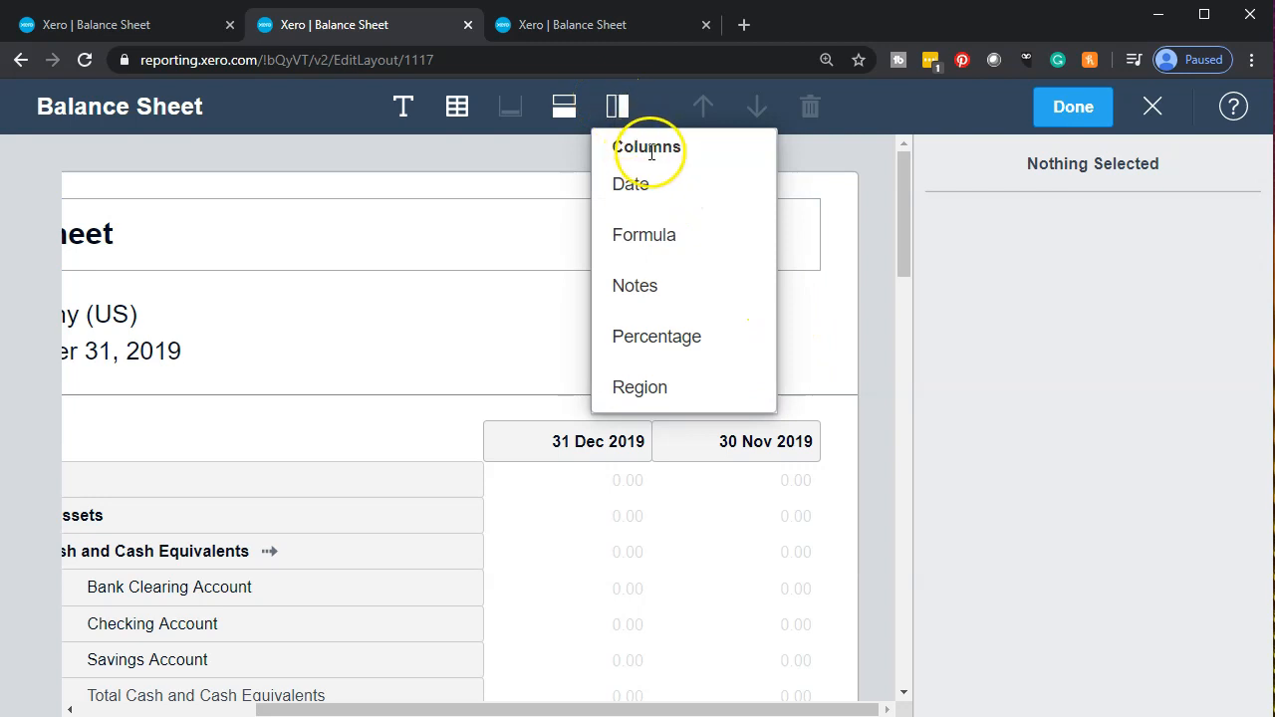
left_click(669, 241)
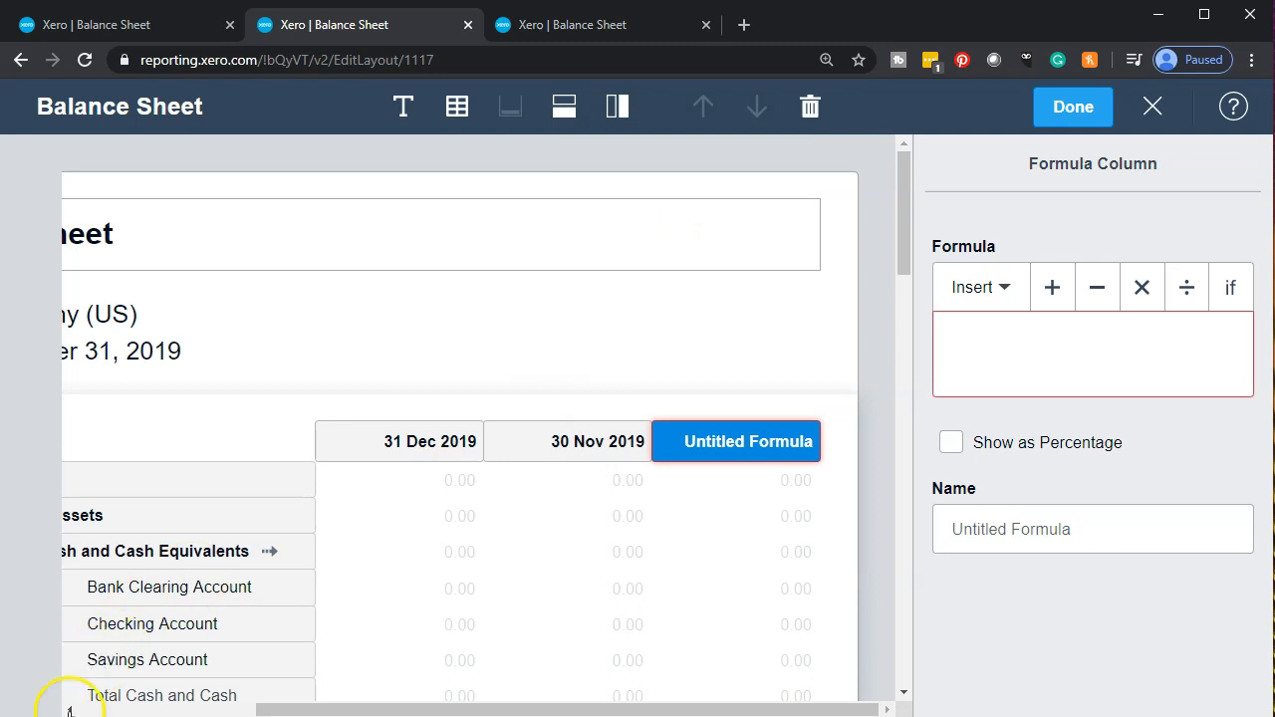
Define the new column's formula as 31 Dec 2019 minus 30 Nov 2019
left_click(1009, 364)
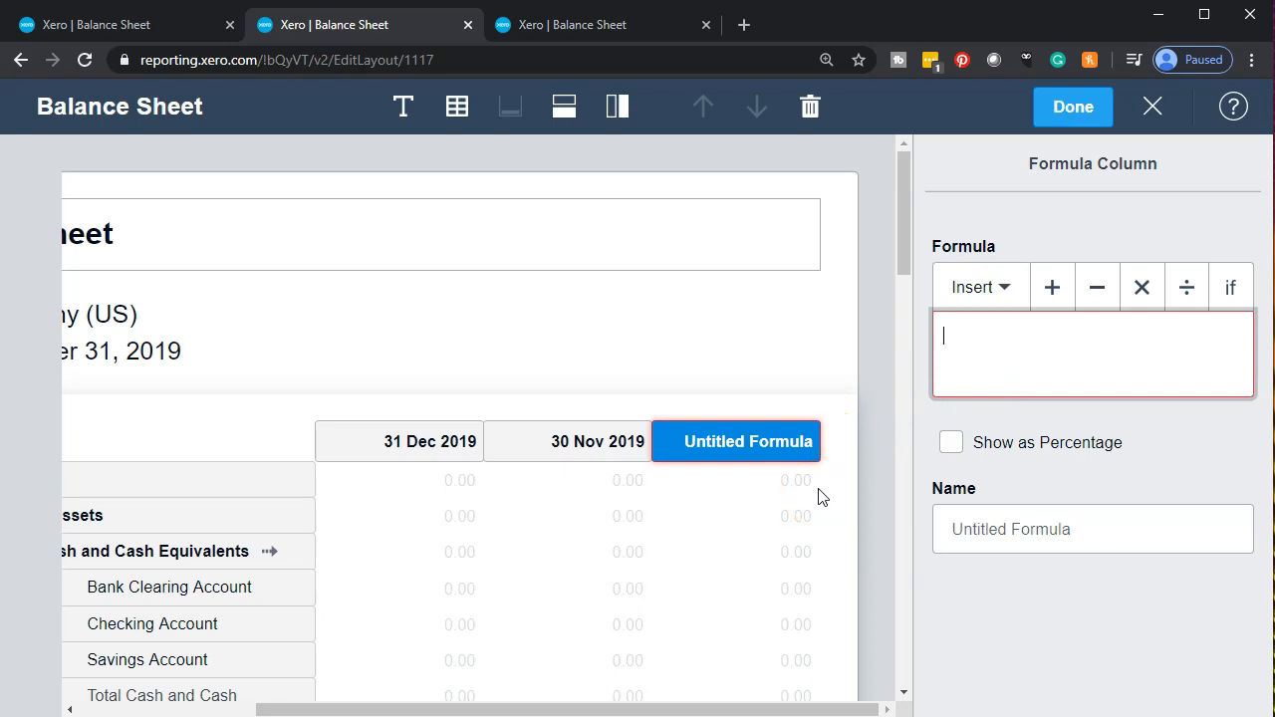
scroll(822, 498, "down", 1)
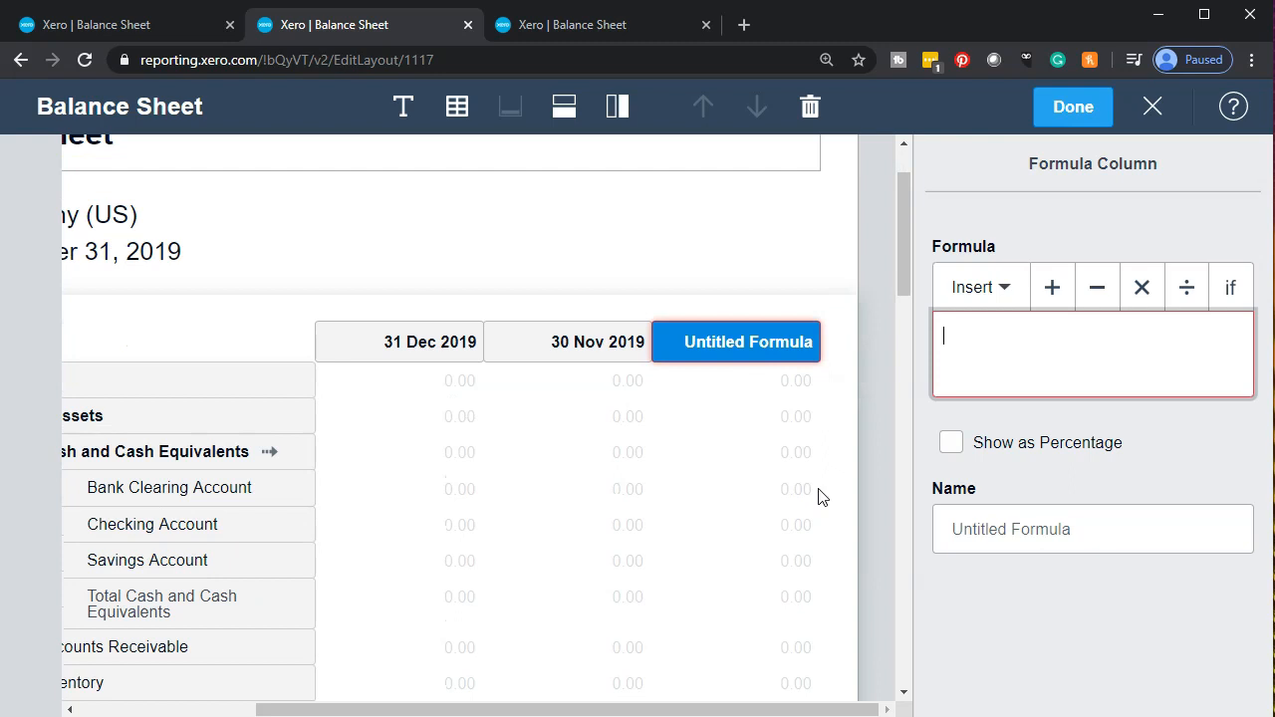
left_click(1001, 288)
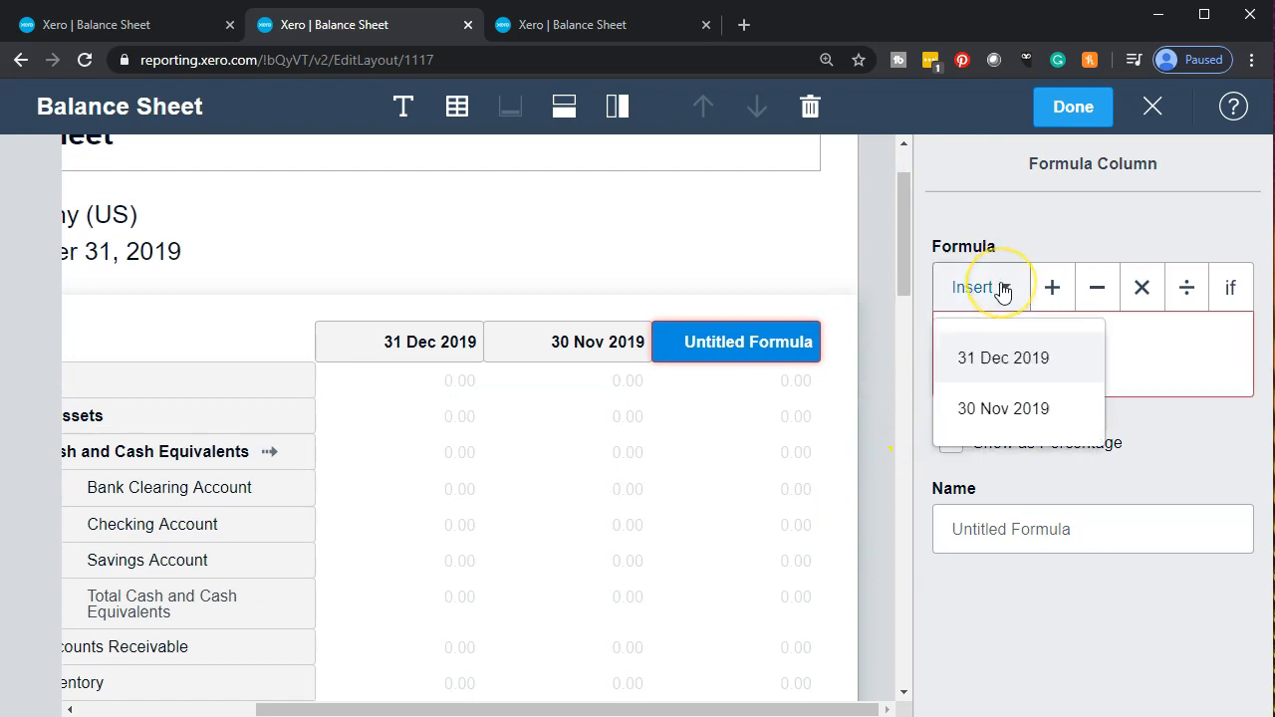
left_click(1007, 359)
type("-")
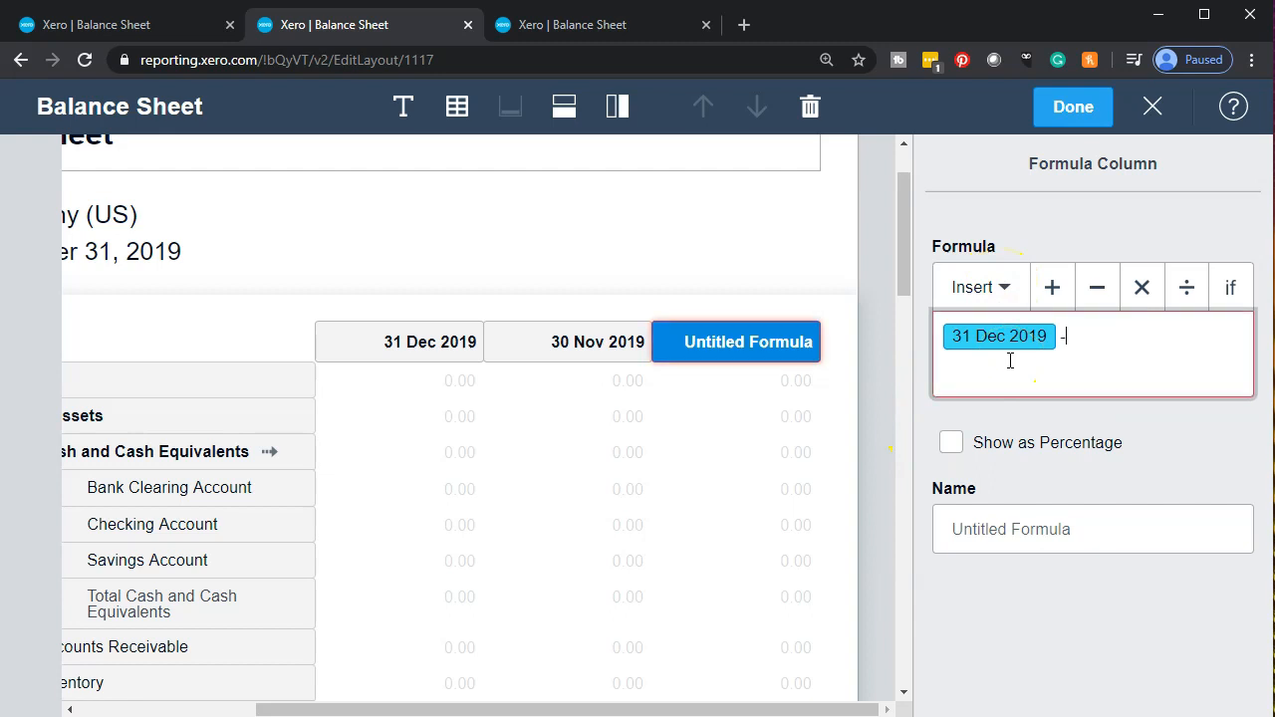
left_click(1008, 298)
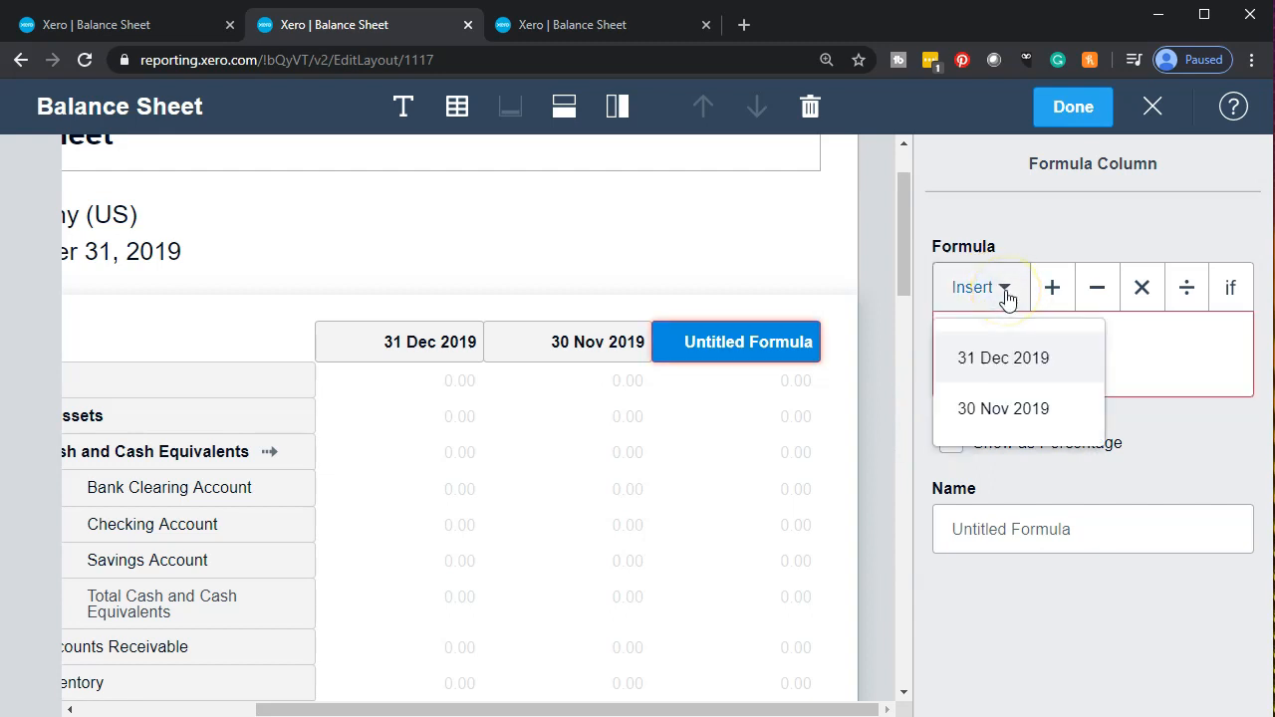
left_click(1027, 427)
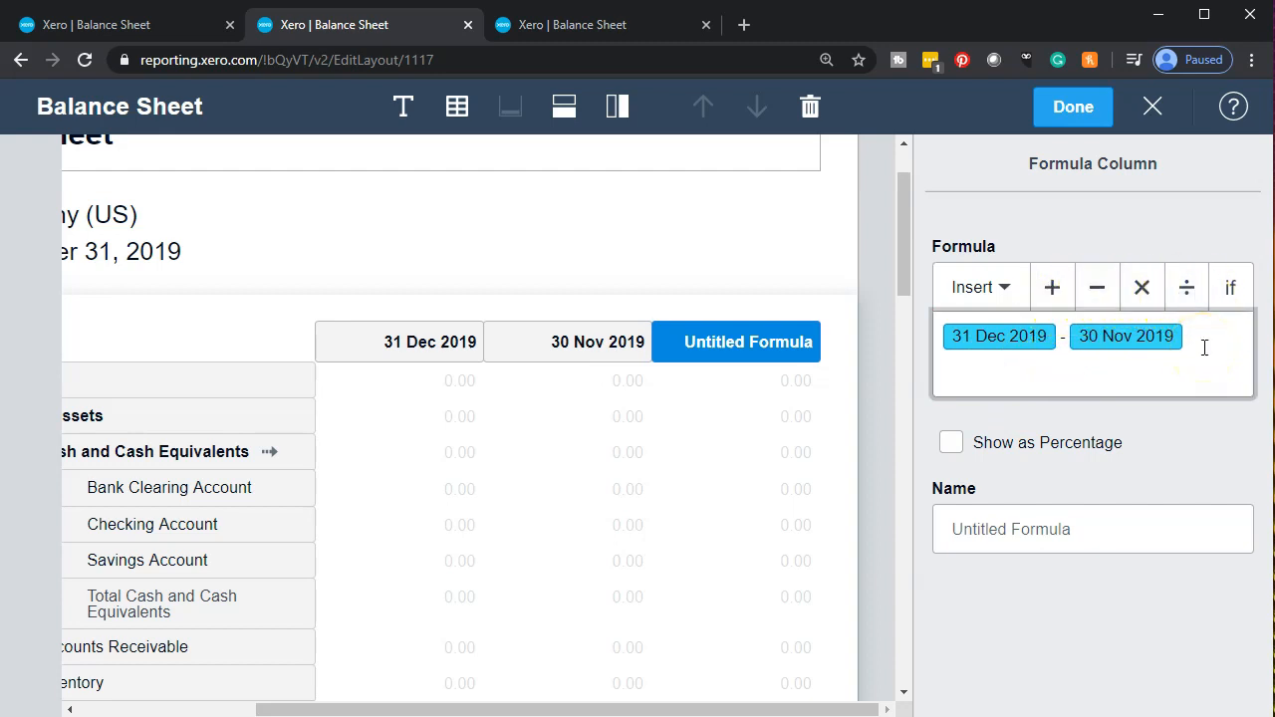
Name the formula column Change, apply the layout edits, and view the assets section in the report
left_click(1071, 530)
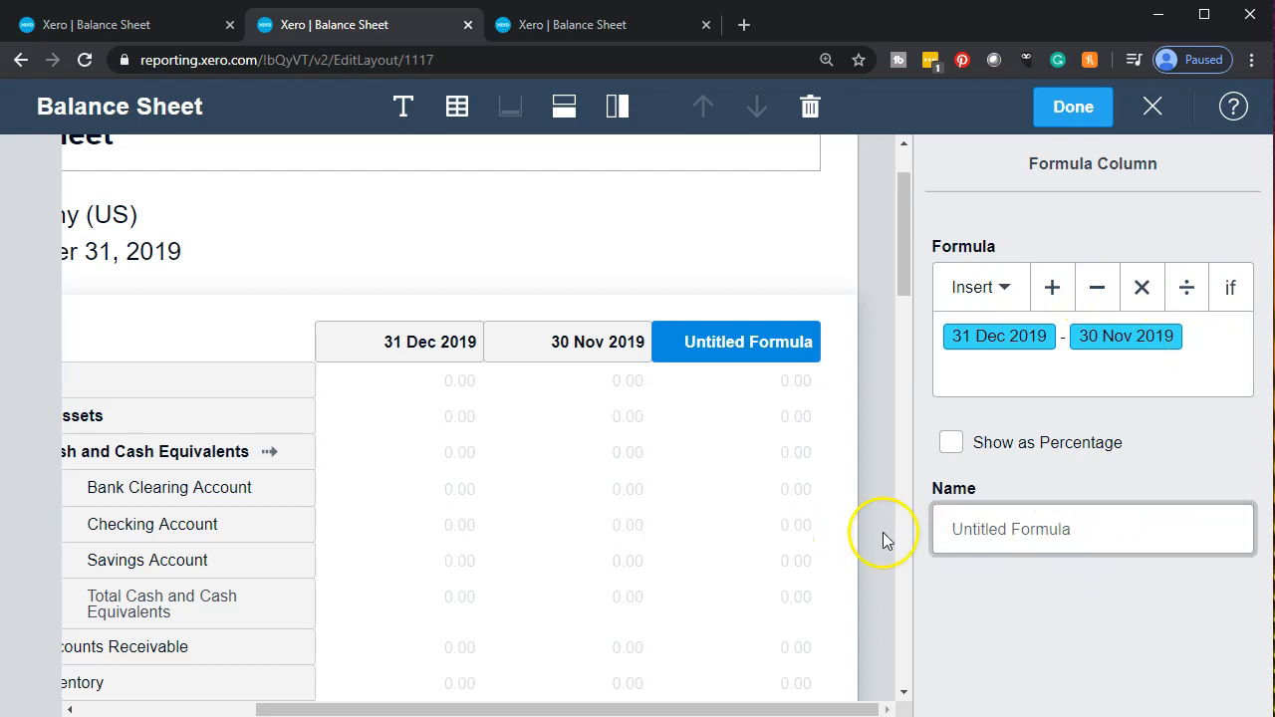
type("Change")
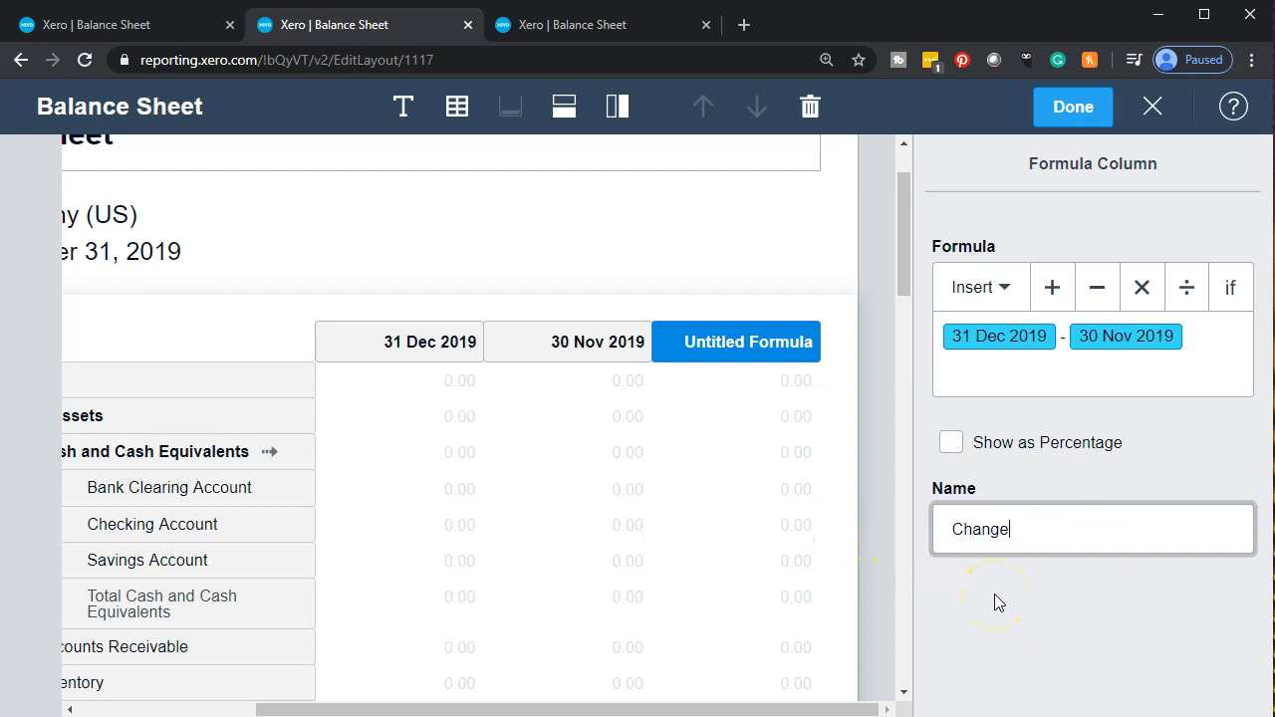
left_click(1073, 117)
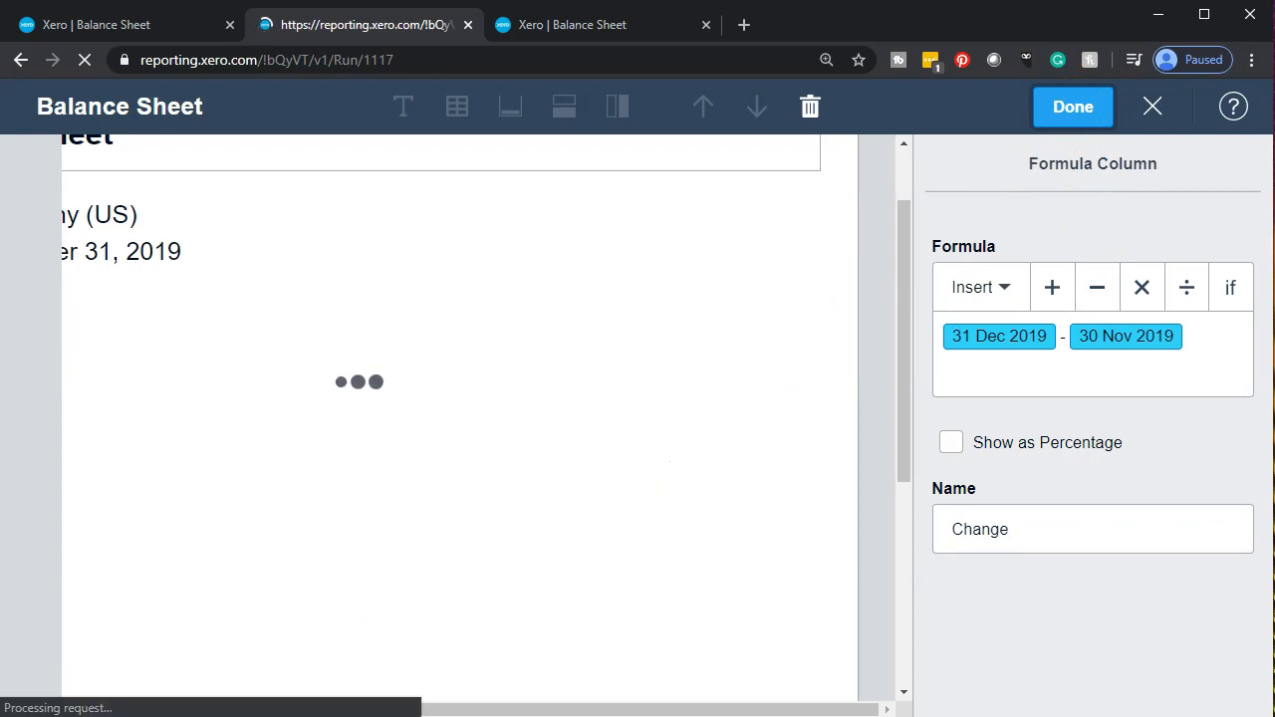
scroll(324, 510, "down", 1)
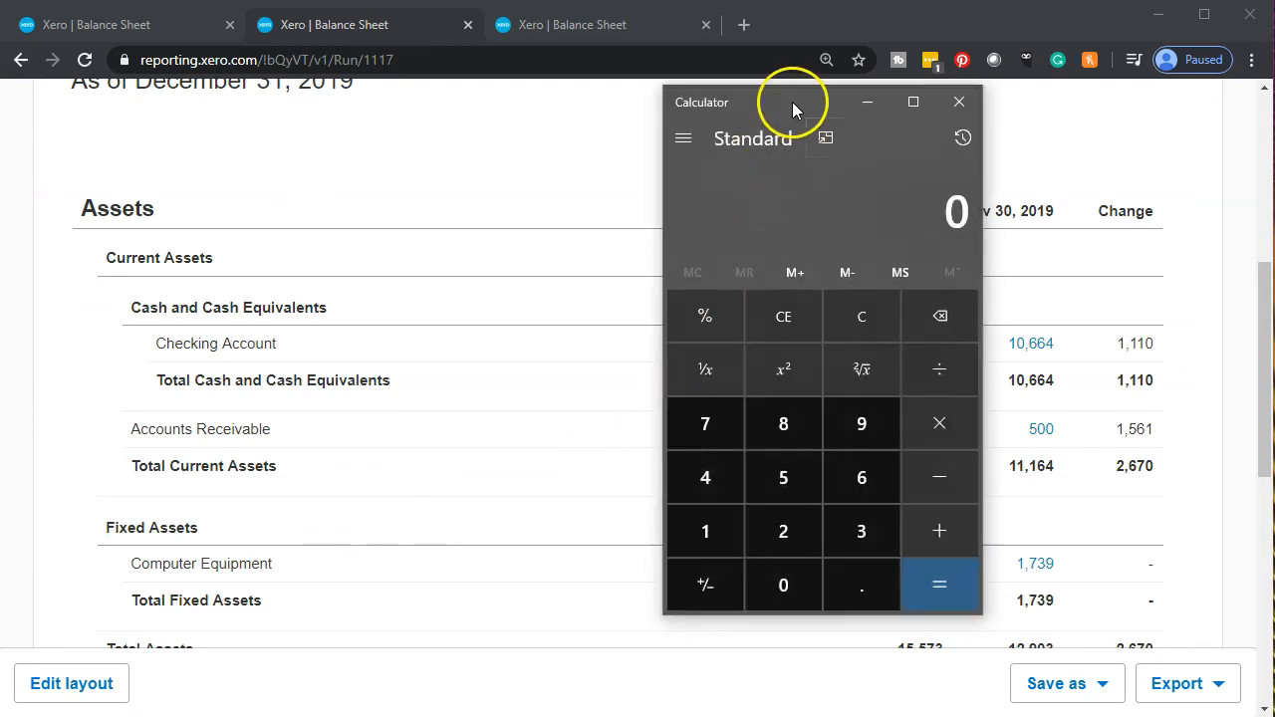
Subtract 10664 from 11773 in the Calculator to check the Checking Account's Change value, and close the Calculator
left_click_drag(792, 101, 551, 134)
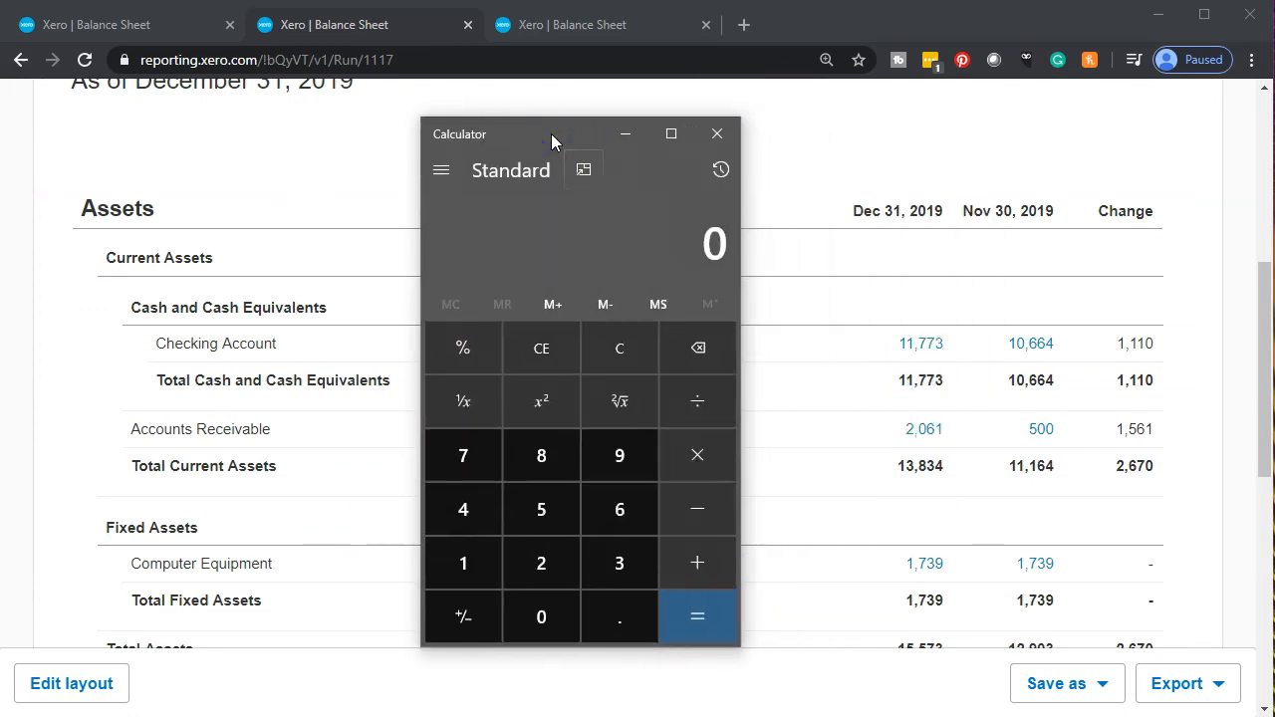
type("11773")
key("minus")
type("10,664")
key("Return")
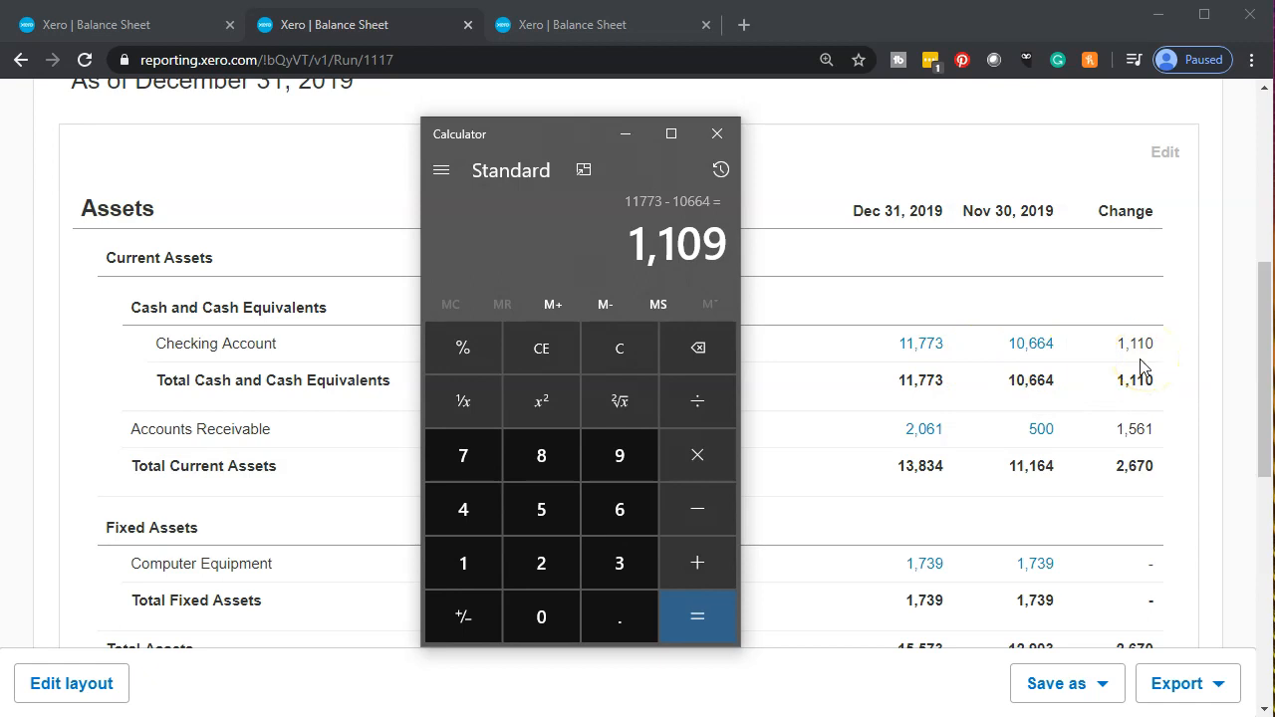
left_click(717, 136)
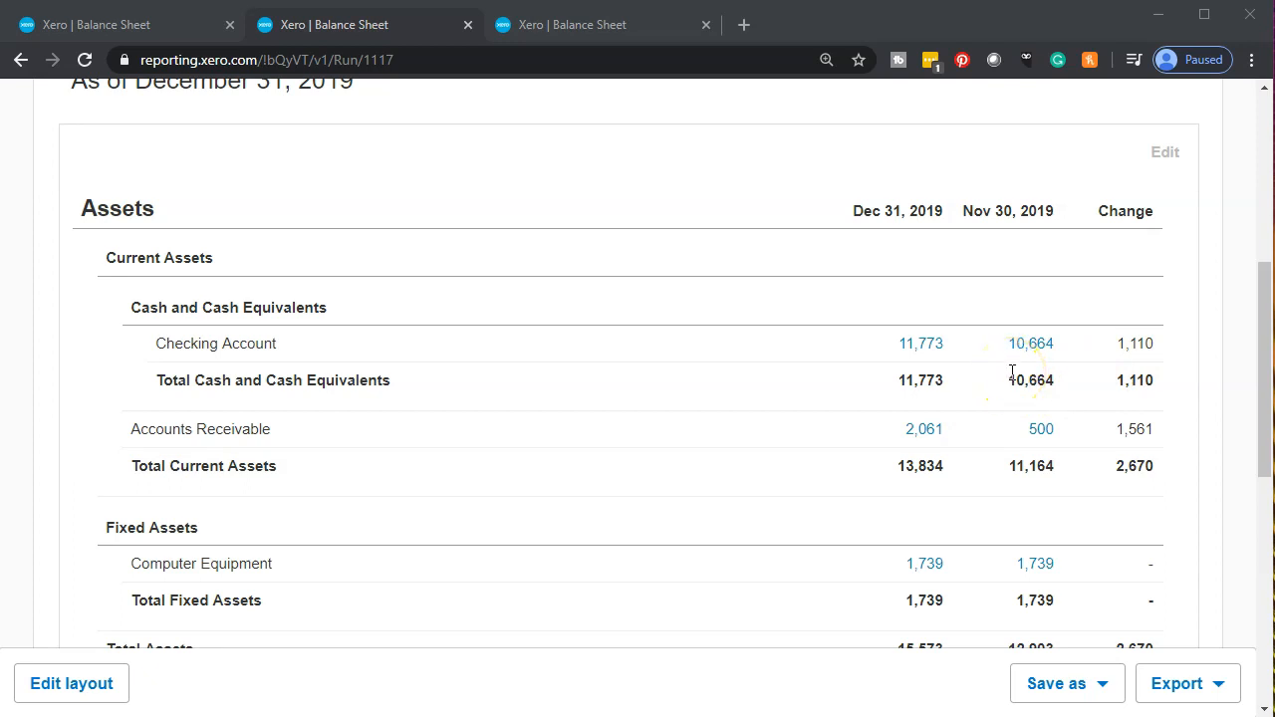
Divide the Checking Account's 1110 change by its November balance of 10664 in the Calculator
key("XF86Calculator")
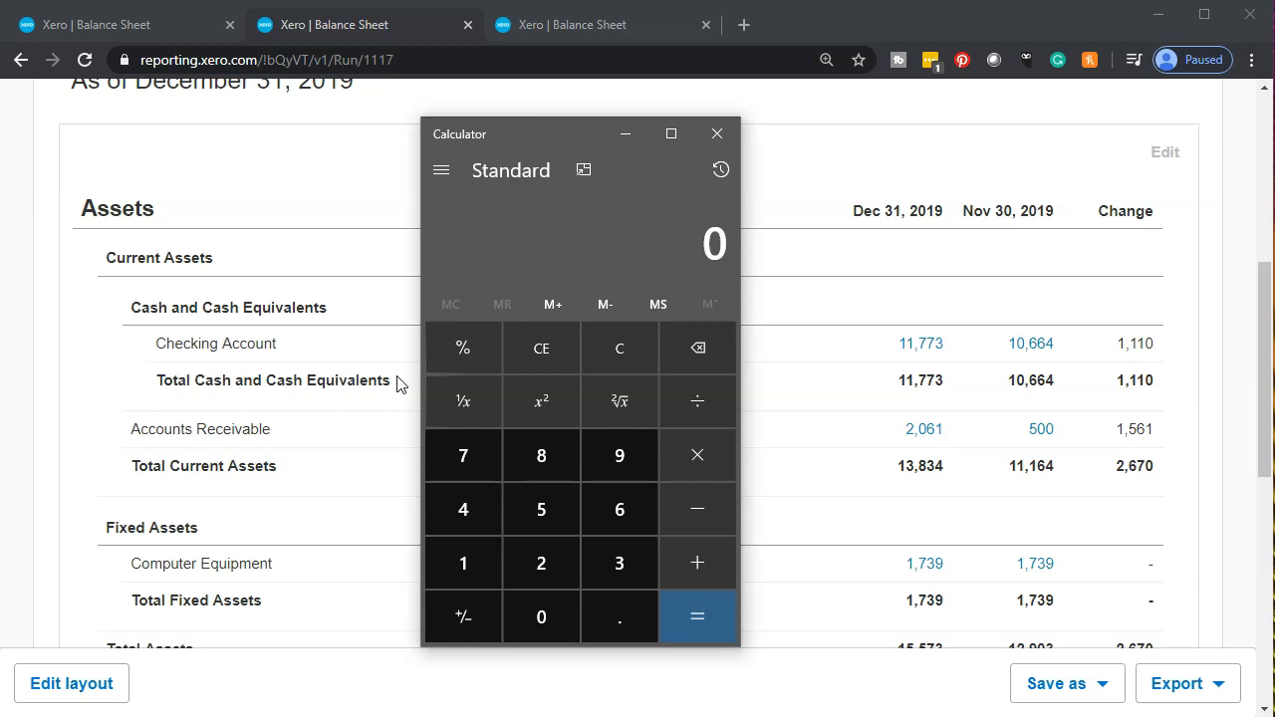
type("1110")
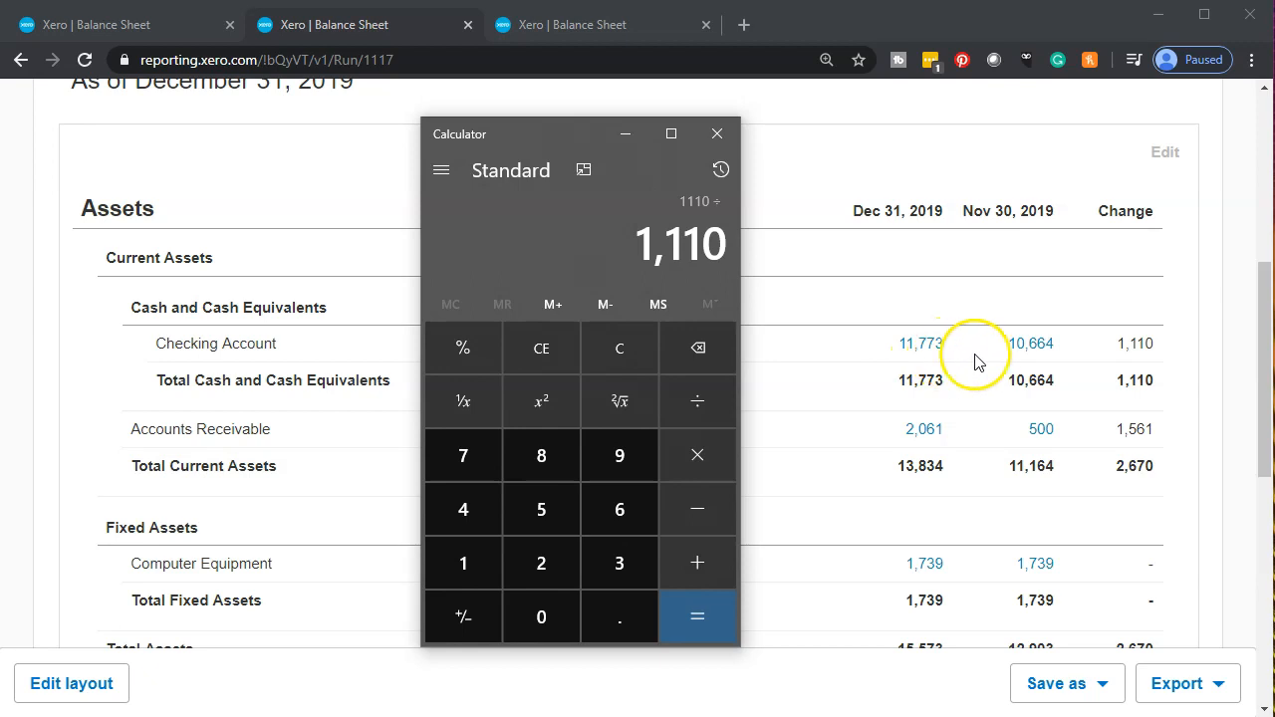
type("10664")
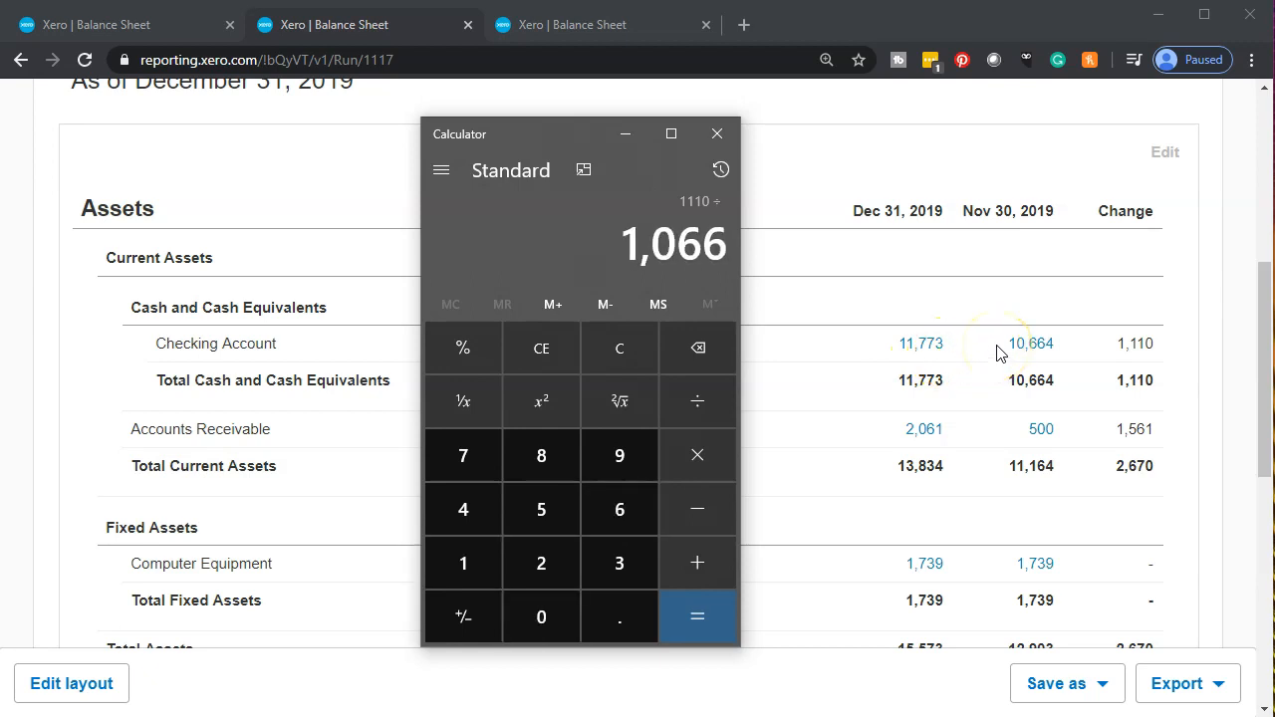
key("Return")
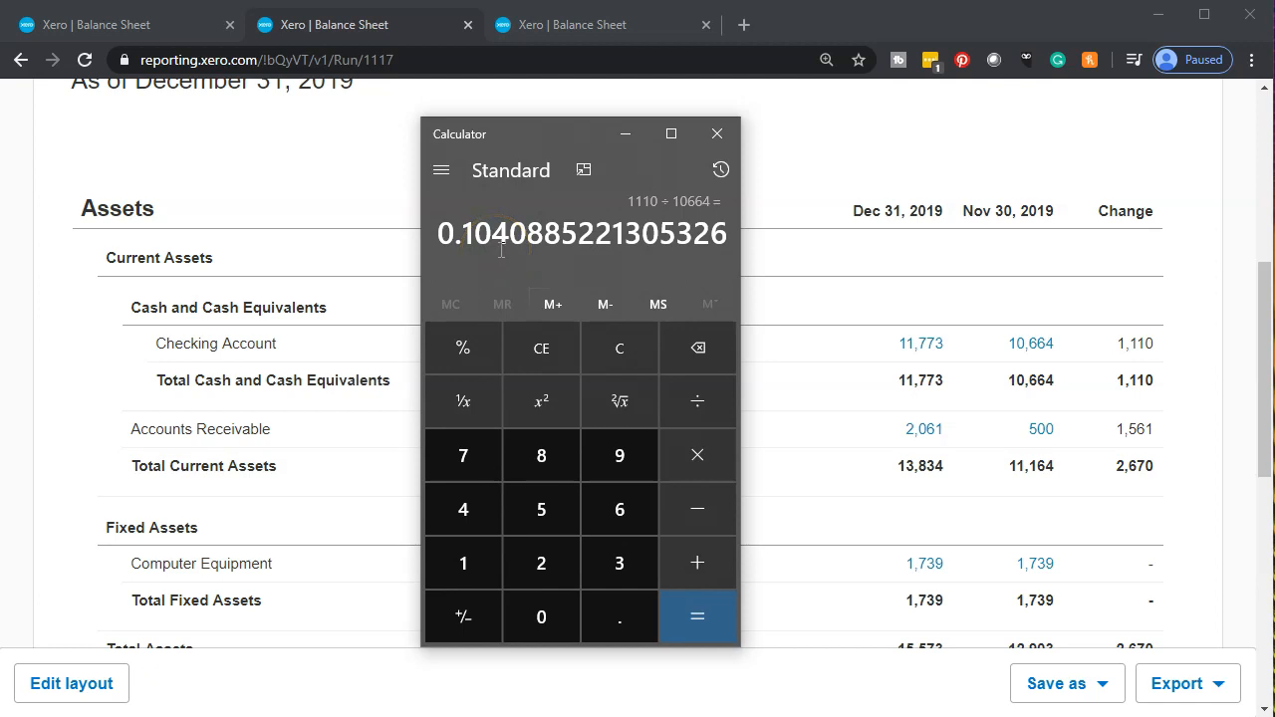
left_click(720, 142)
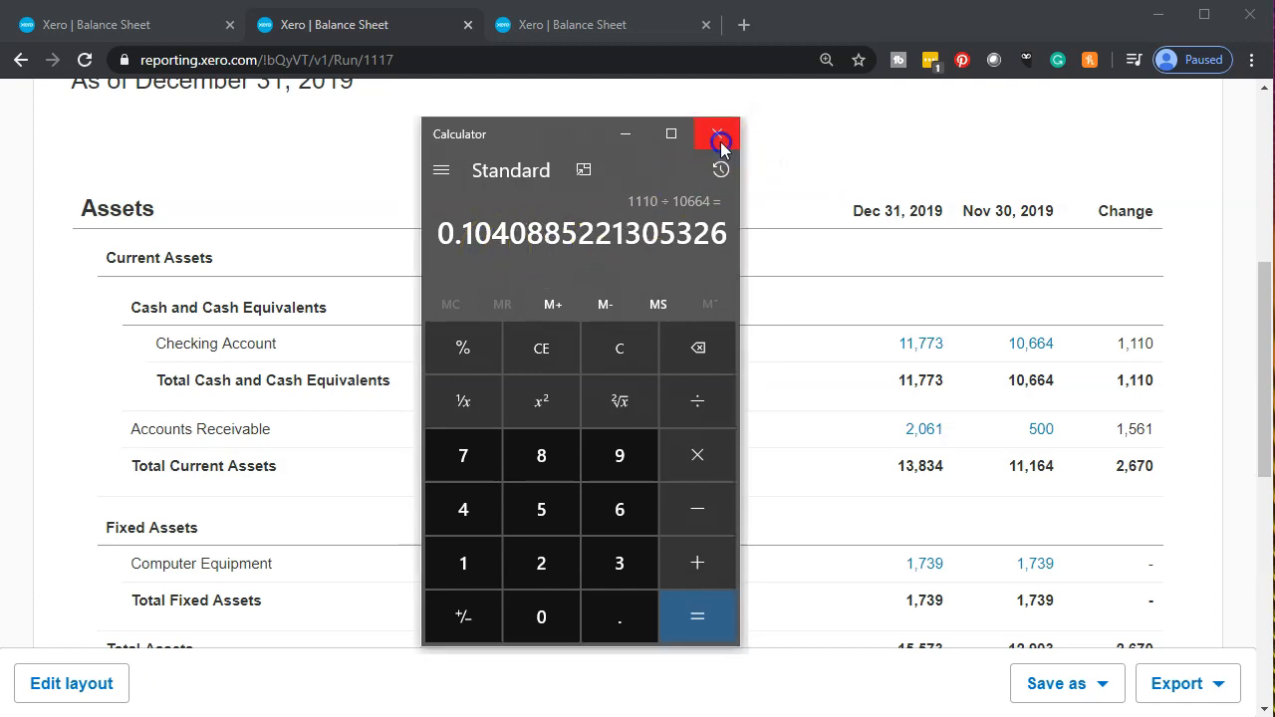
Reopen the Balance Sheet's layout for editing and add a second formula column
scroll(753, 438, "up", 4)
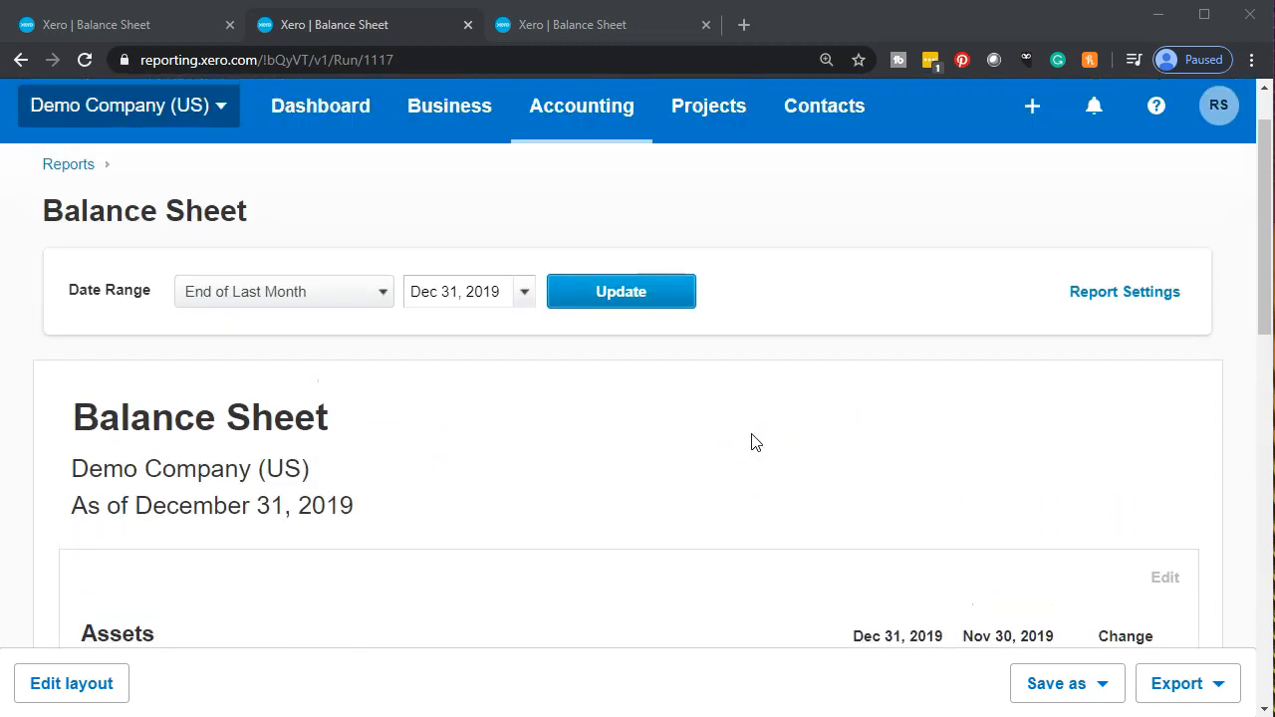
scroll(752, 441, "down", 8)
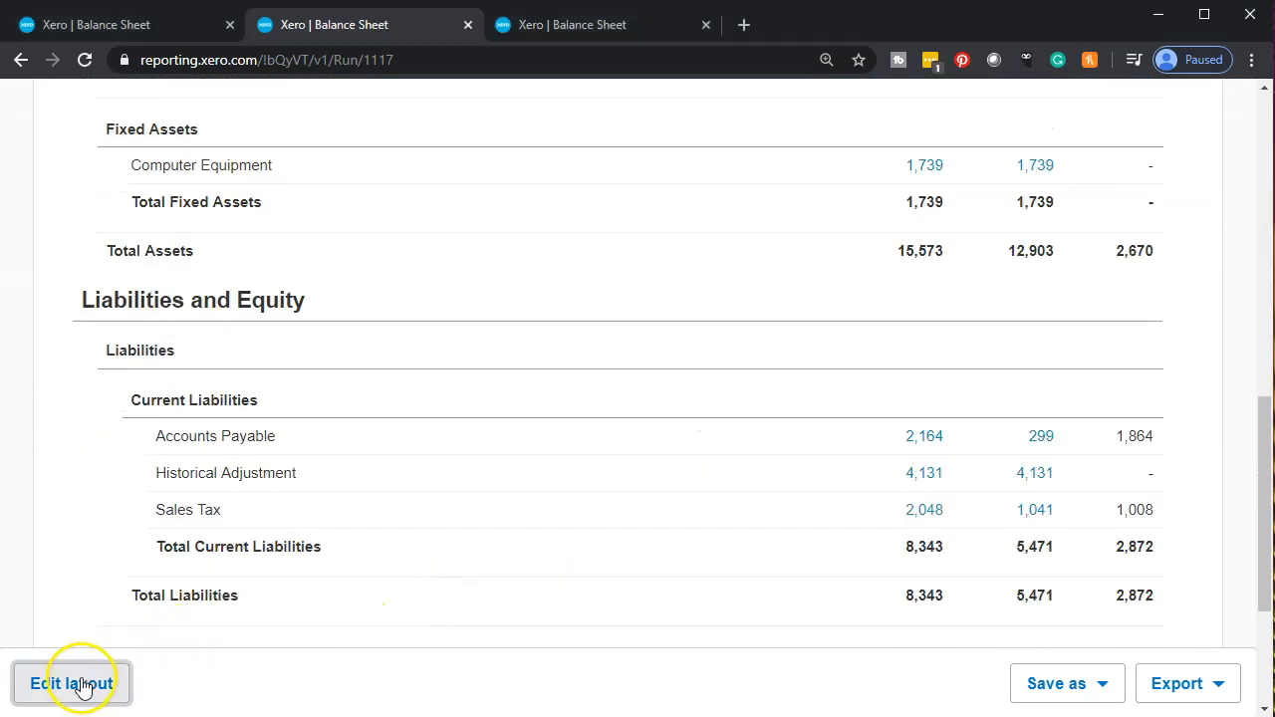
left_click(80, 685)
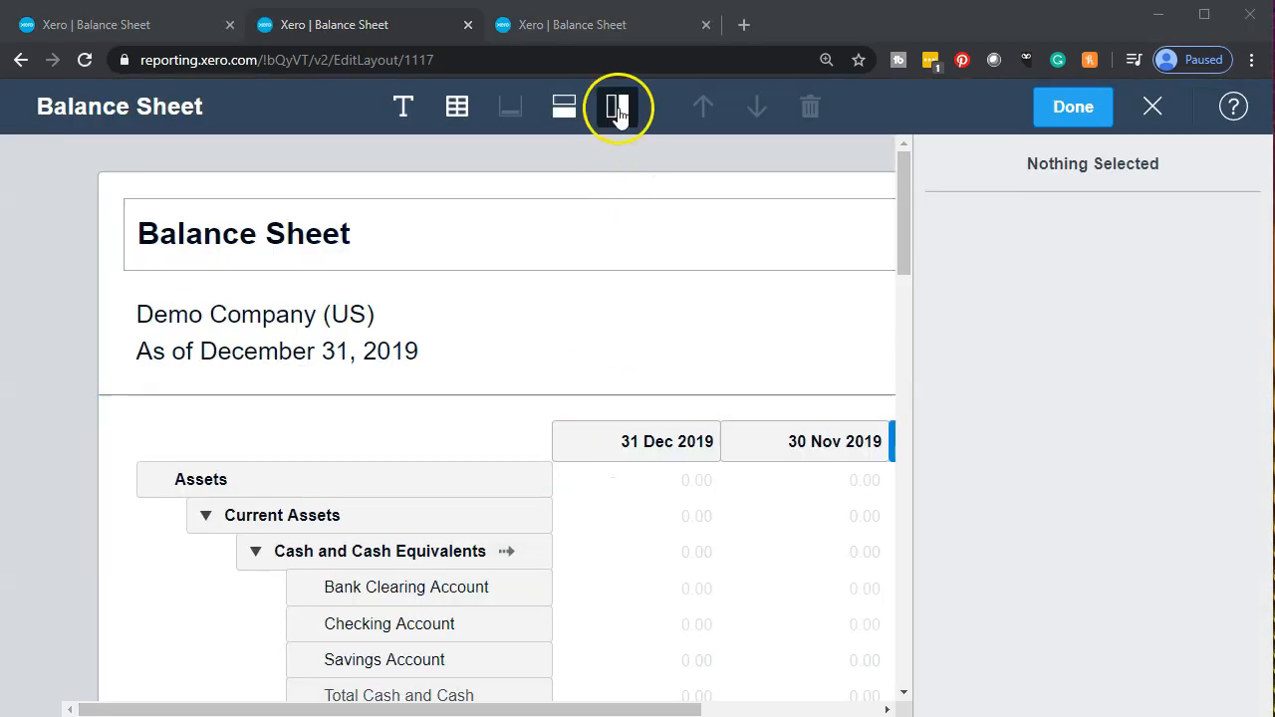
left_click(617, 108)
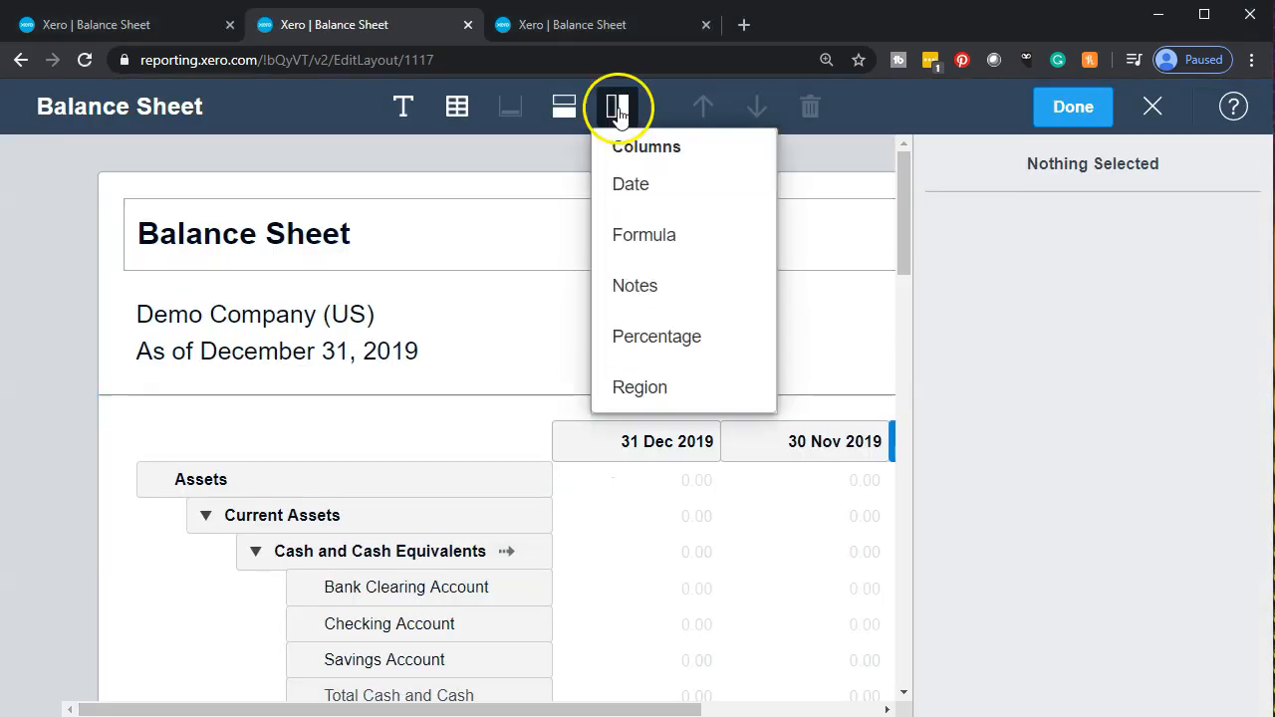
left_click(639, 239)
left_click(1002, 353)
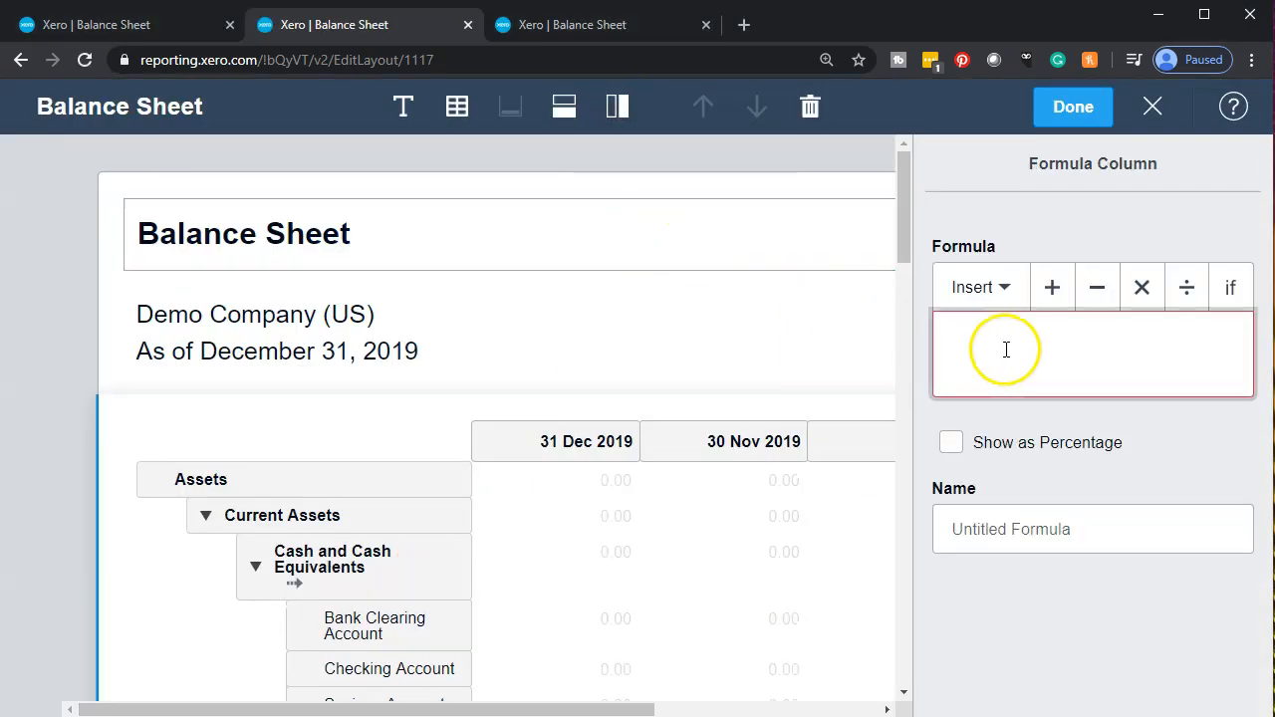
Define the new column's formula as Change divided by 30 Nov 2019
left_click(1002, 291)
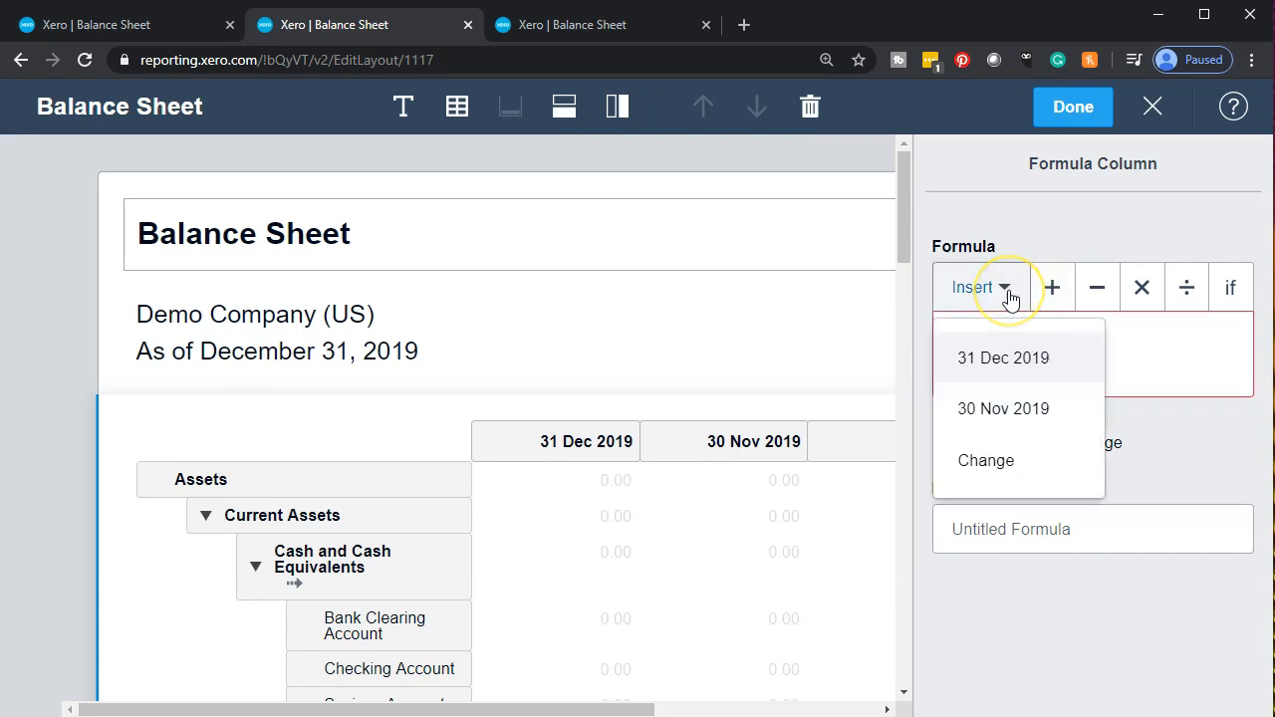
left_click(1017, 482)
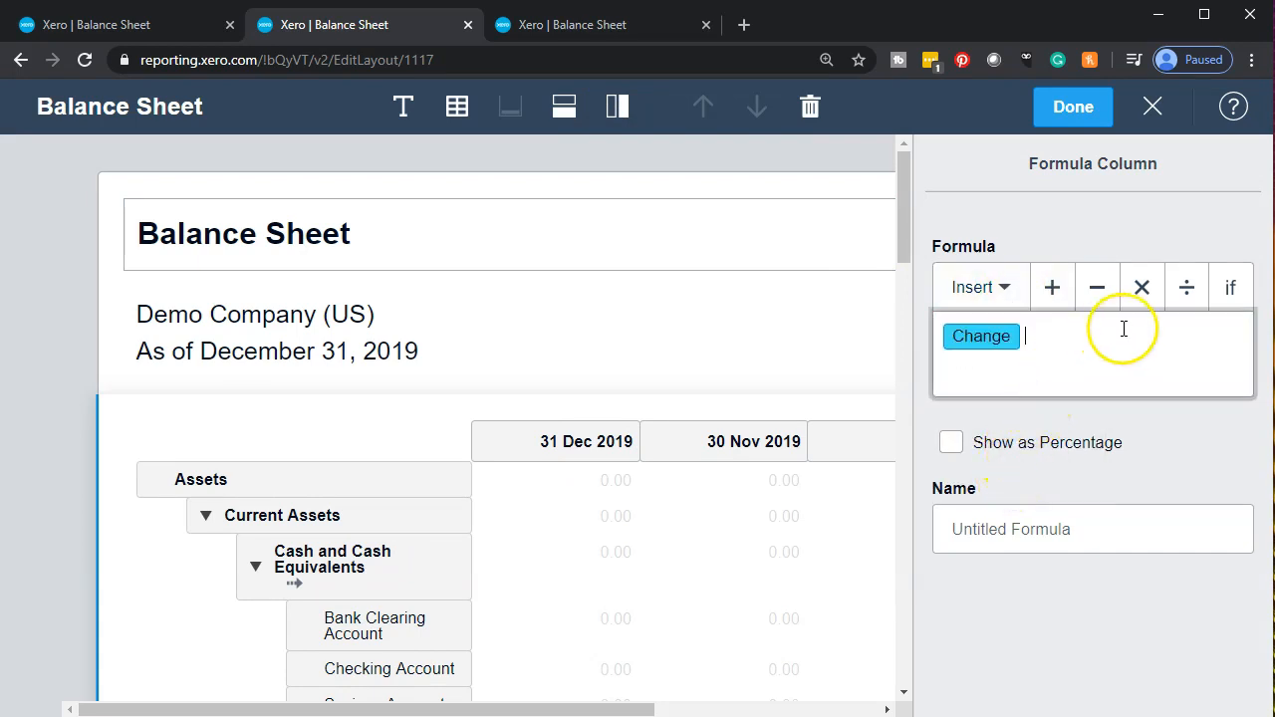
left_click(1186, 291)
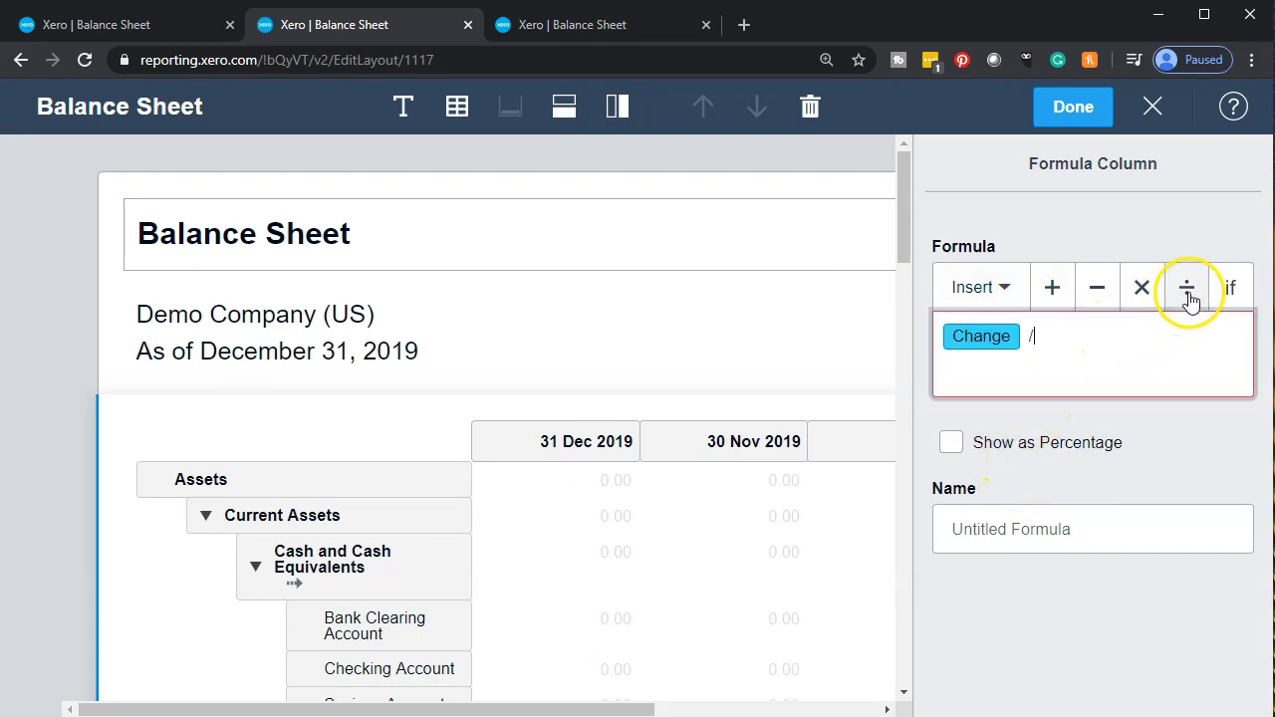
left_click(1012, 301)
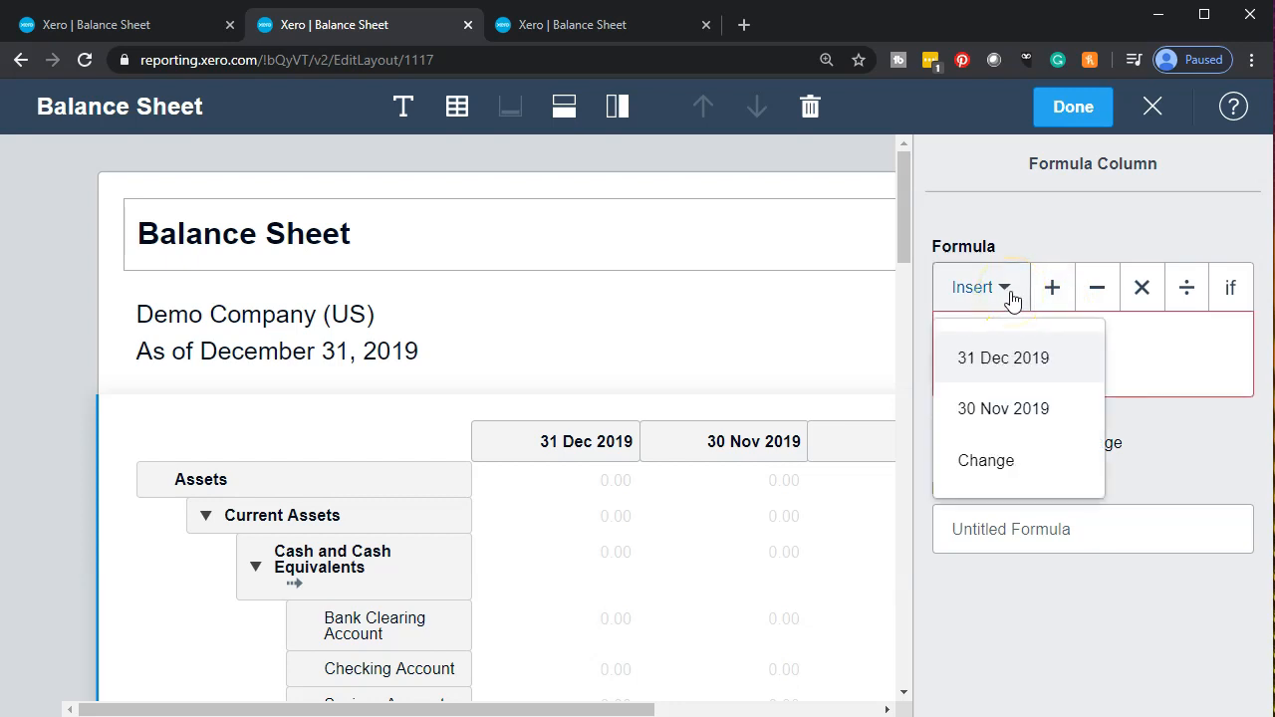
left_click(1023, 419)
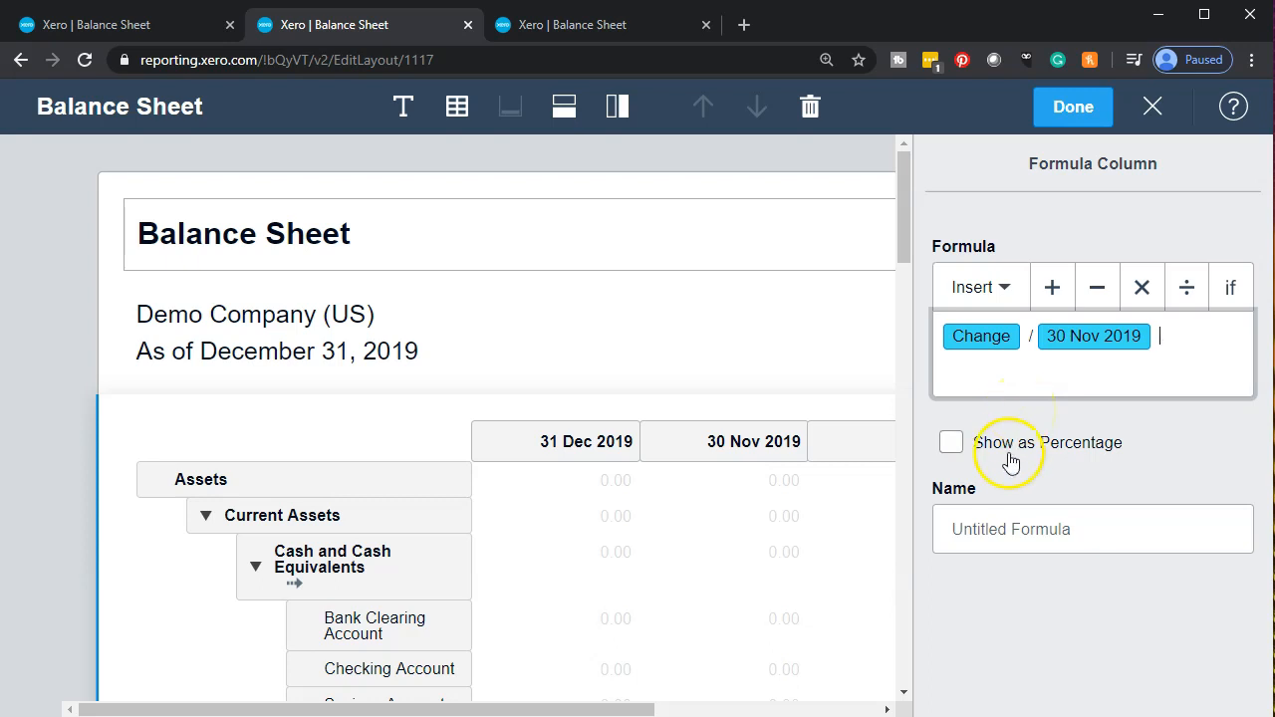
Show the formula column as a percentage, name it % Change, and apply the layout edits
left_click(951, 445)
left_click(981, 530)
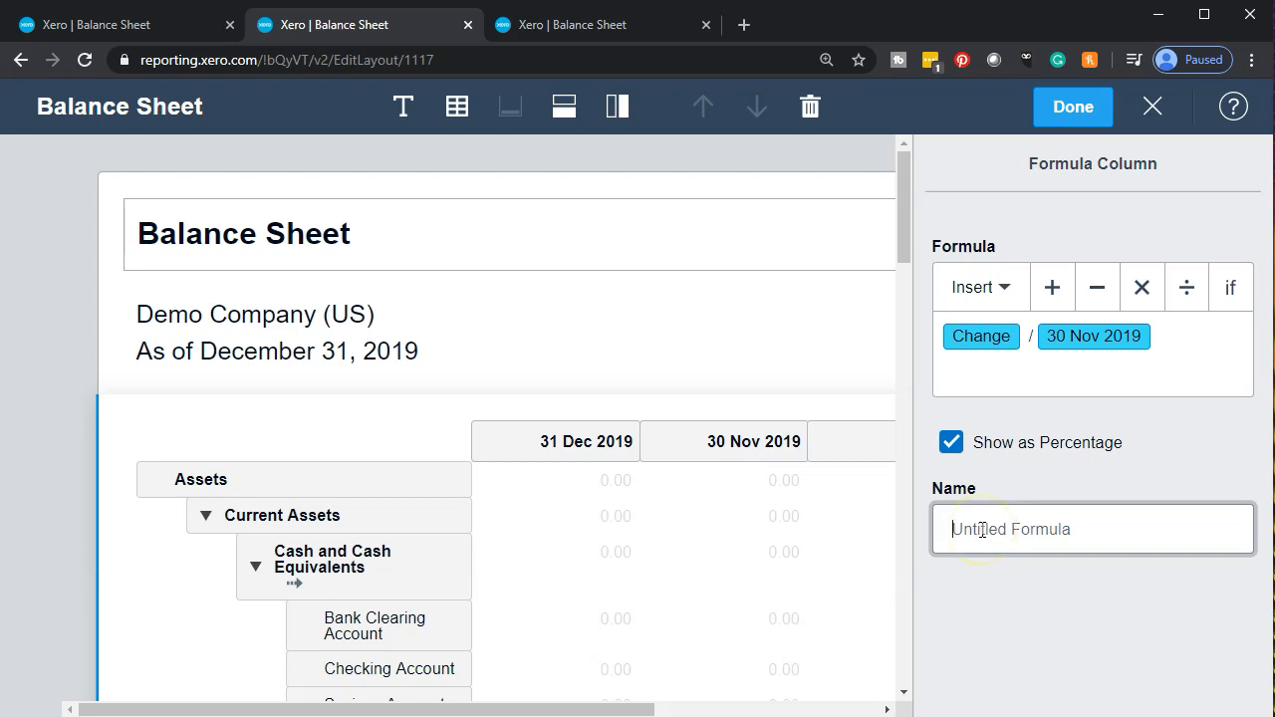
type("% Change")
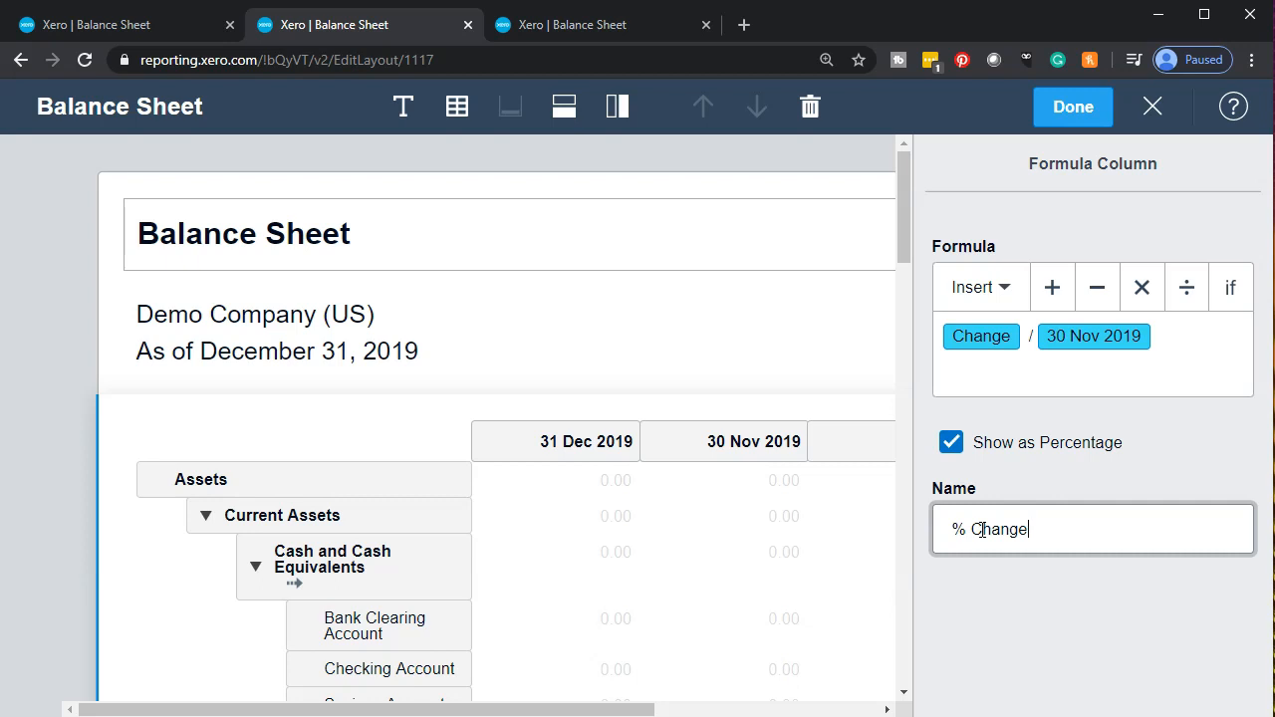
left_click(1061, 113)
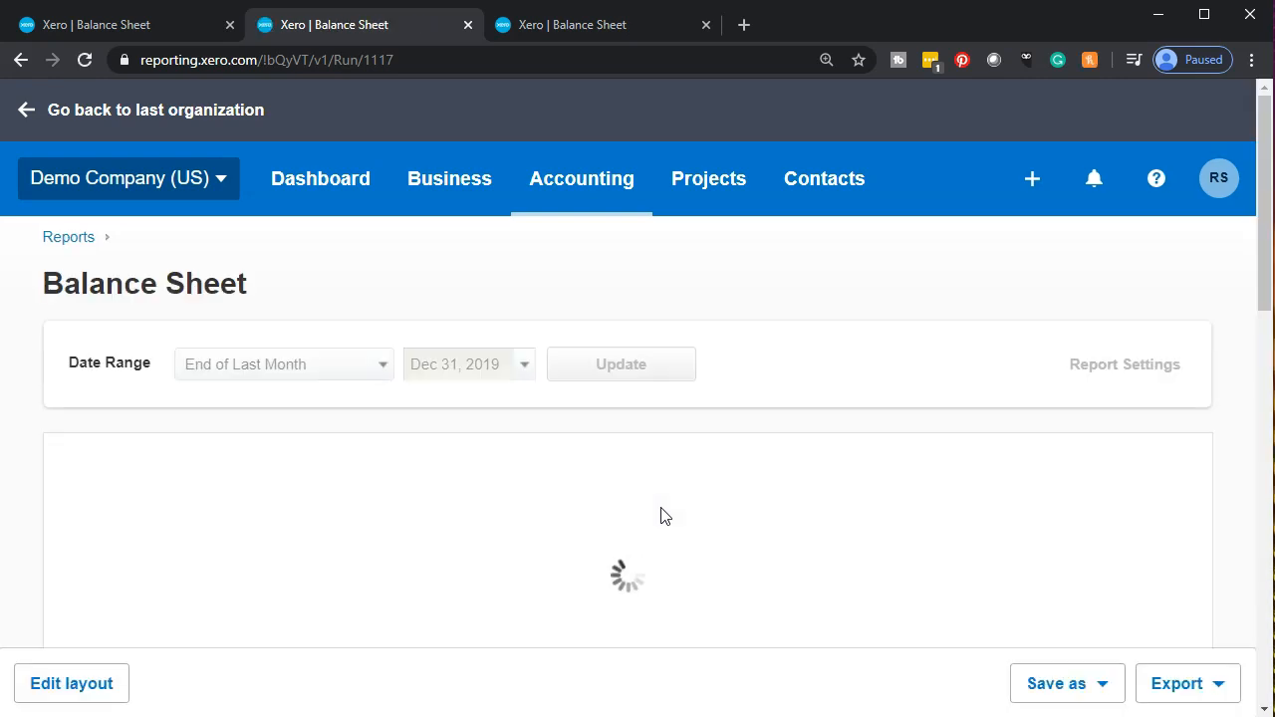
Review the updated asset columns and verify the Checking Account's % Change by calculating 1110 ÷ 10664 in the Calculator
scroll(665, 516, "down", 2)
scroll(666, 517, "down", 4)
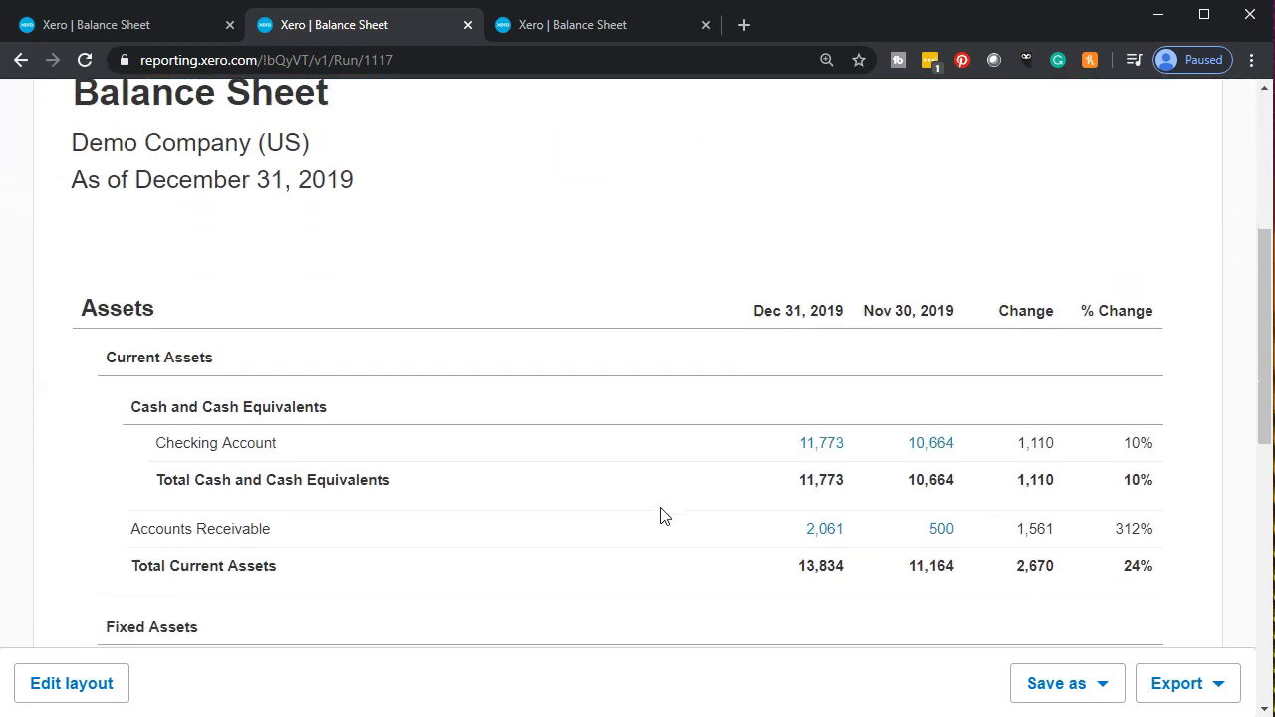
scroll(666, 516, "down", 1)
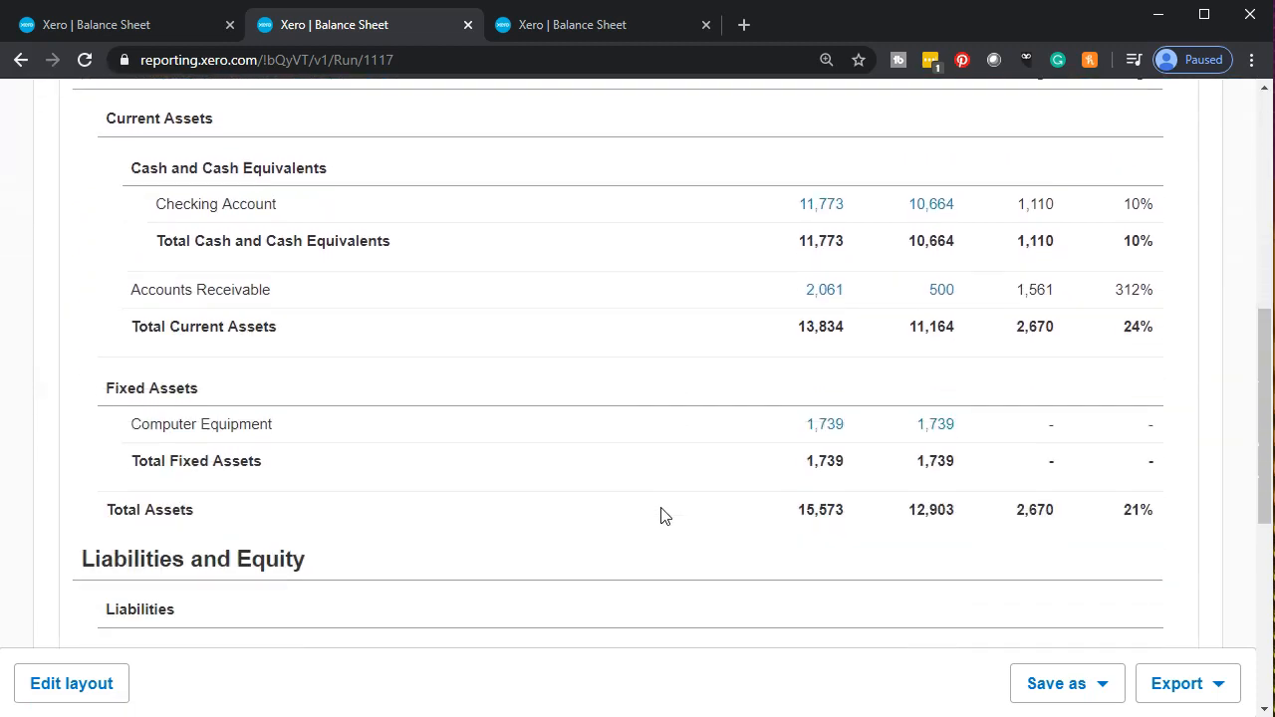
left_click(764, 492)
scroll(763, 492, "up", 1)
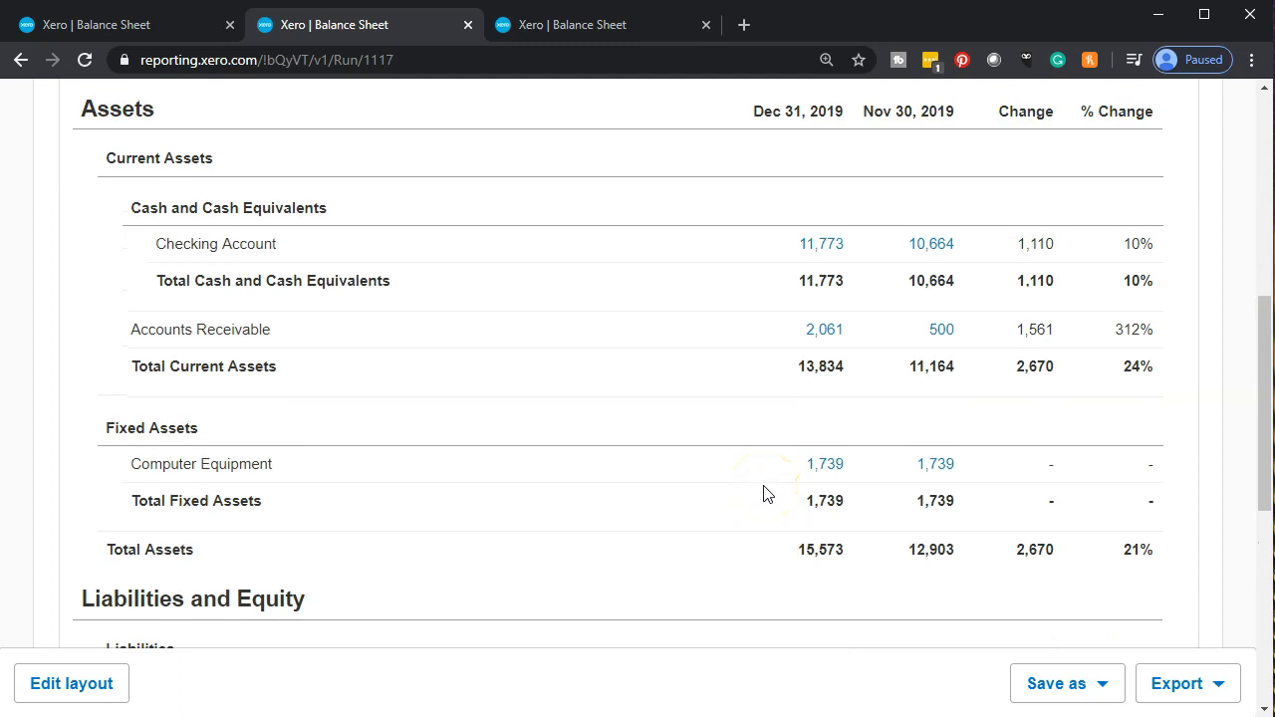
key("XF86Calculator")
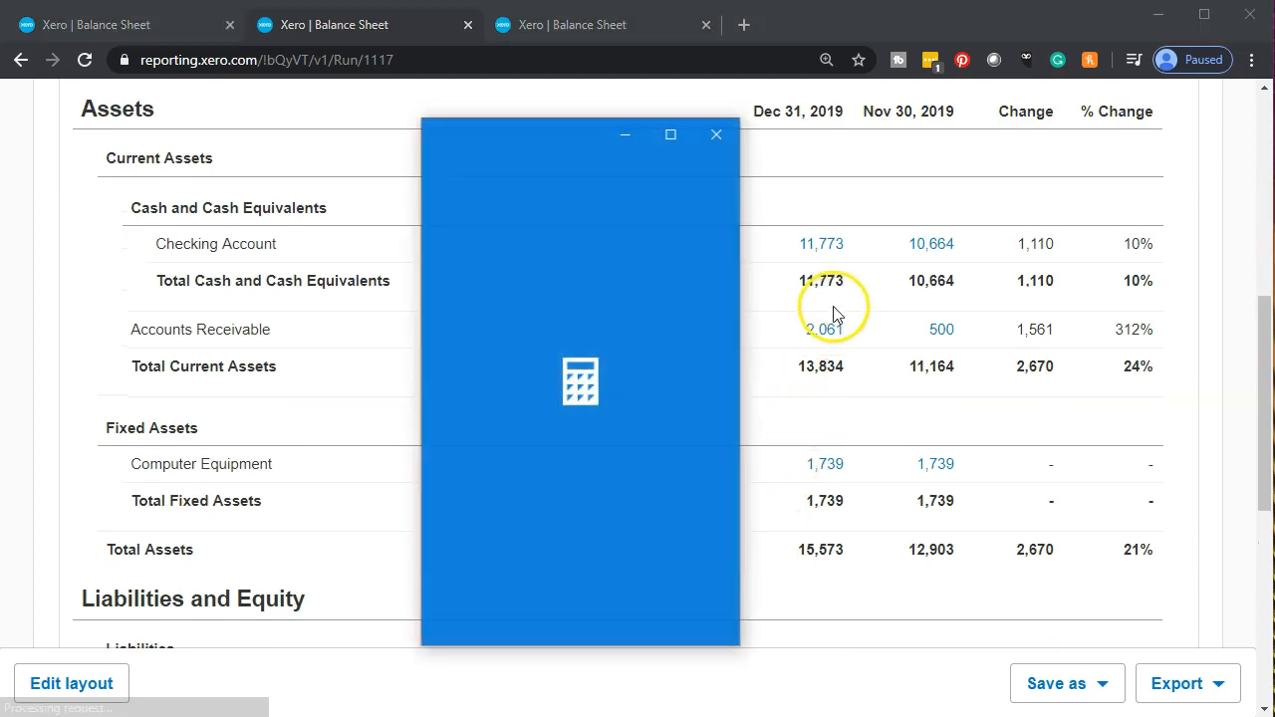
type("1110 ÷ ")
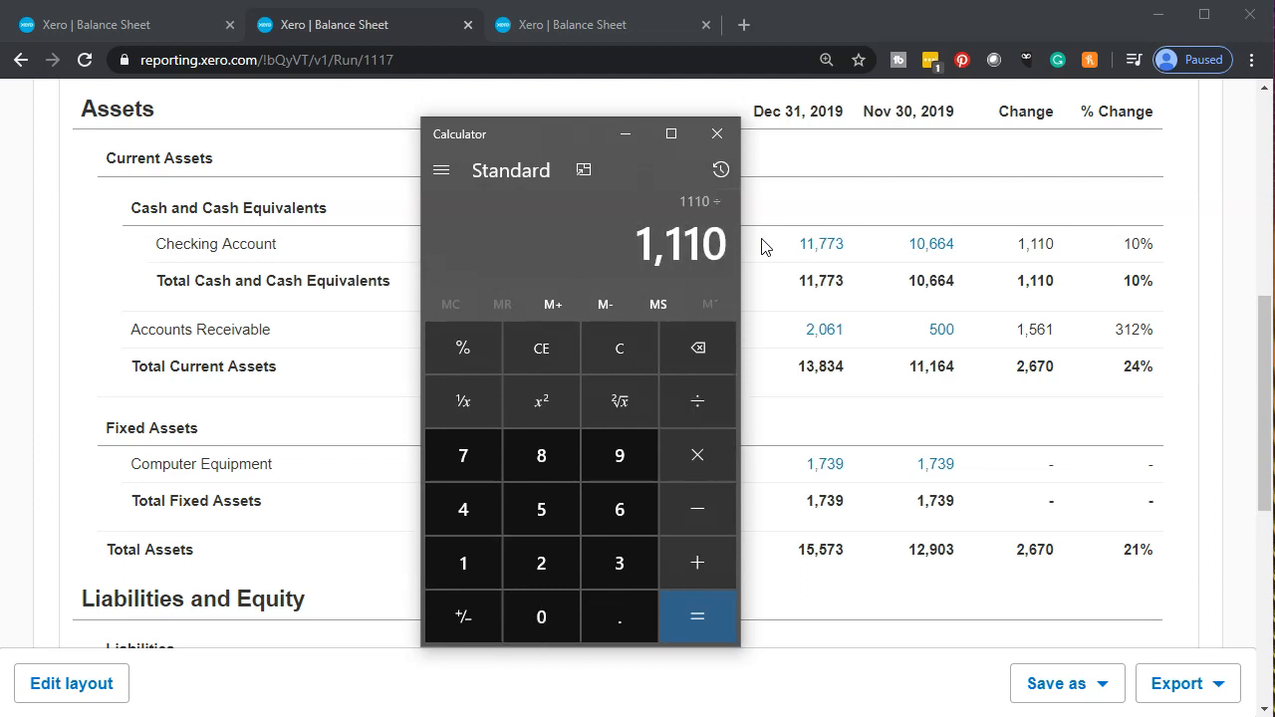
type("10664")
key("Return")
left_click(571, 291)
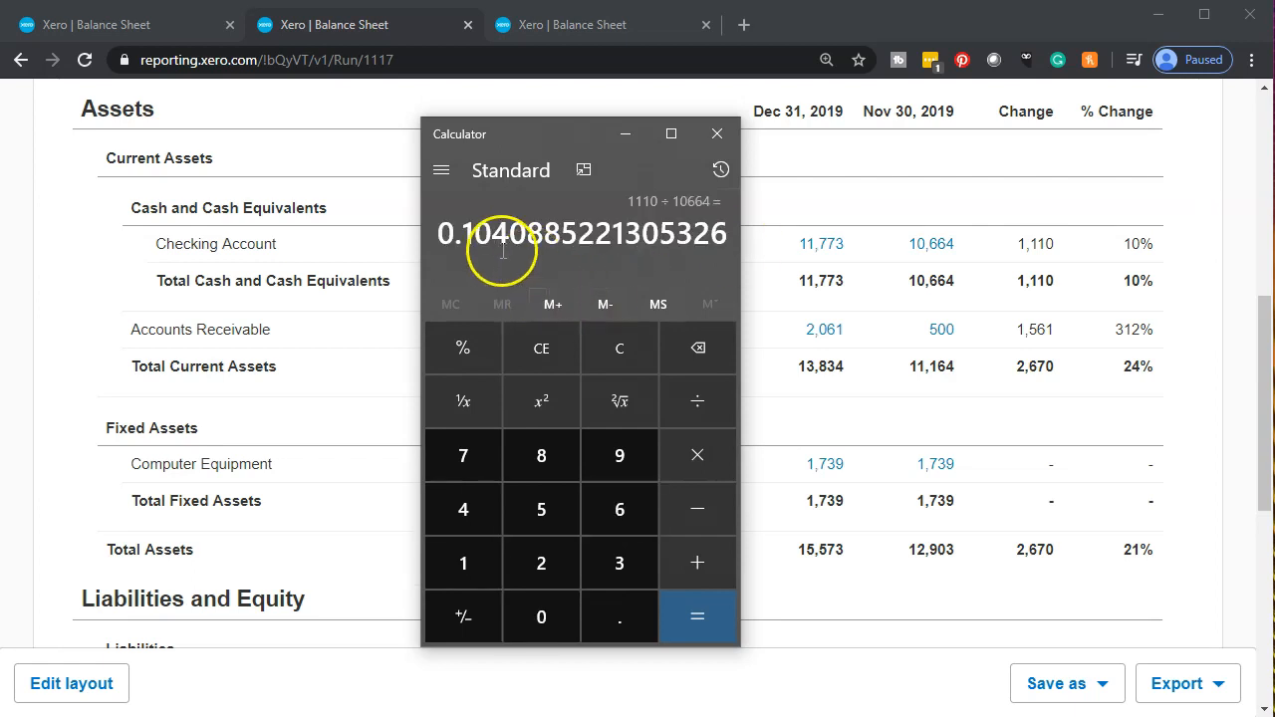
left_click(718, 134)
Open the report layout for editing and examine the name settings of the 31 Dec 2019, 30 Nov 2019 and Change columns
scroll(618, 468, "up", 1)
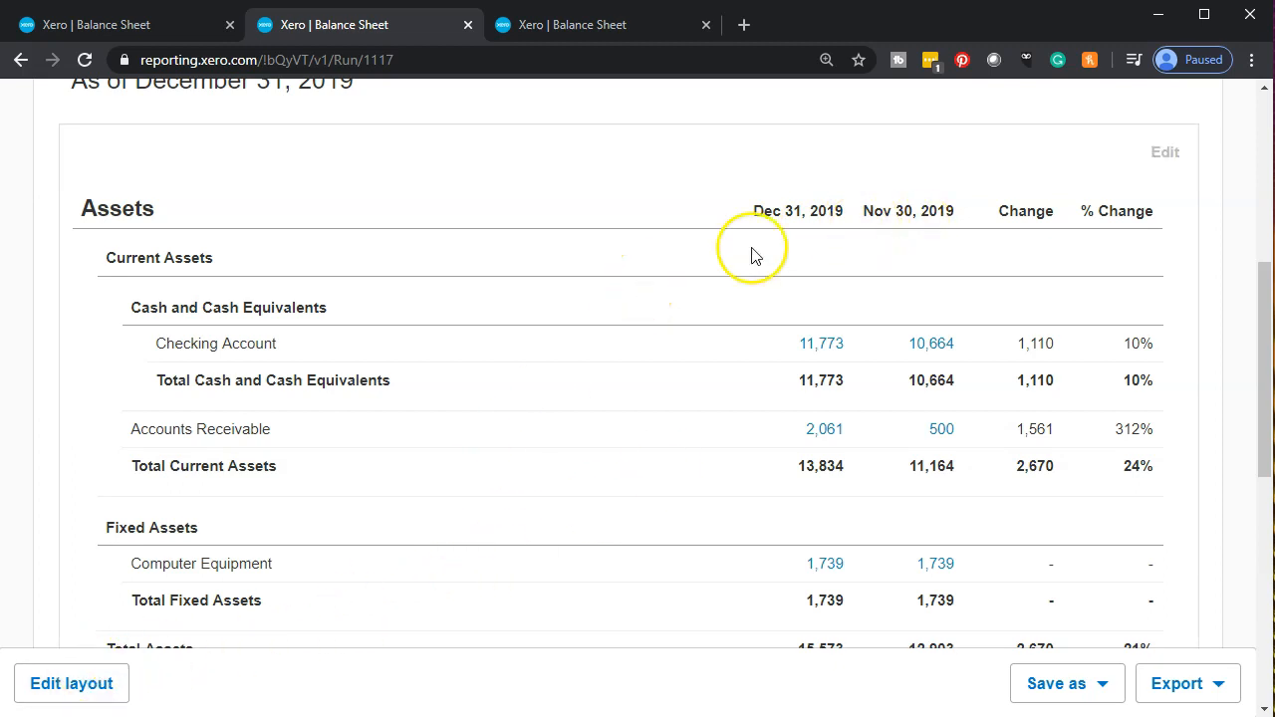
left_click(98, 700)
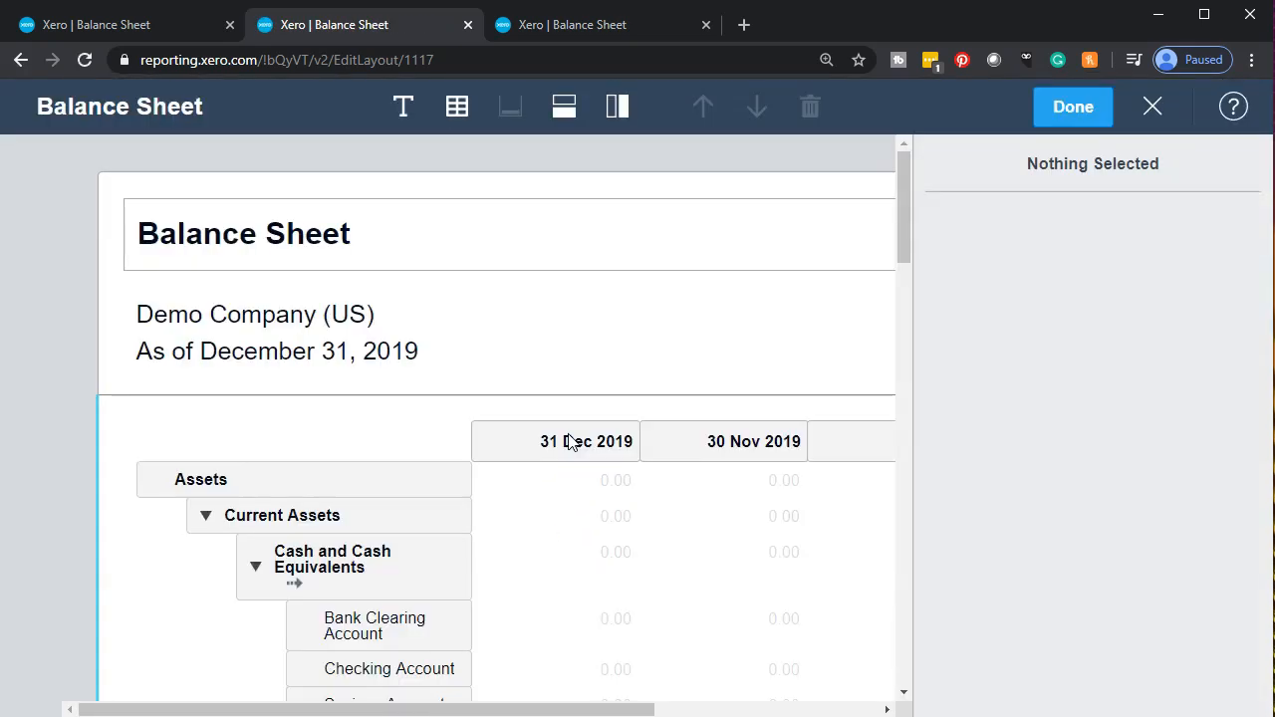
scroll(571, 441, "down", 1)
left_click(592, 343)
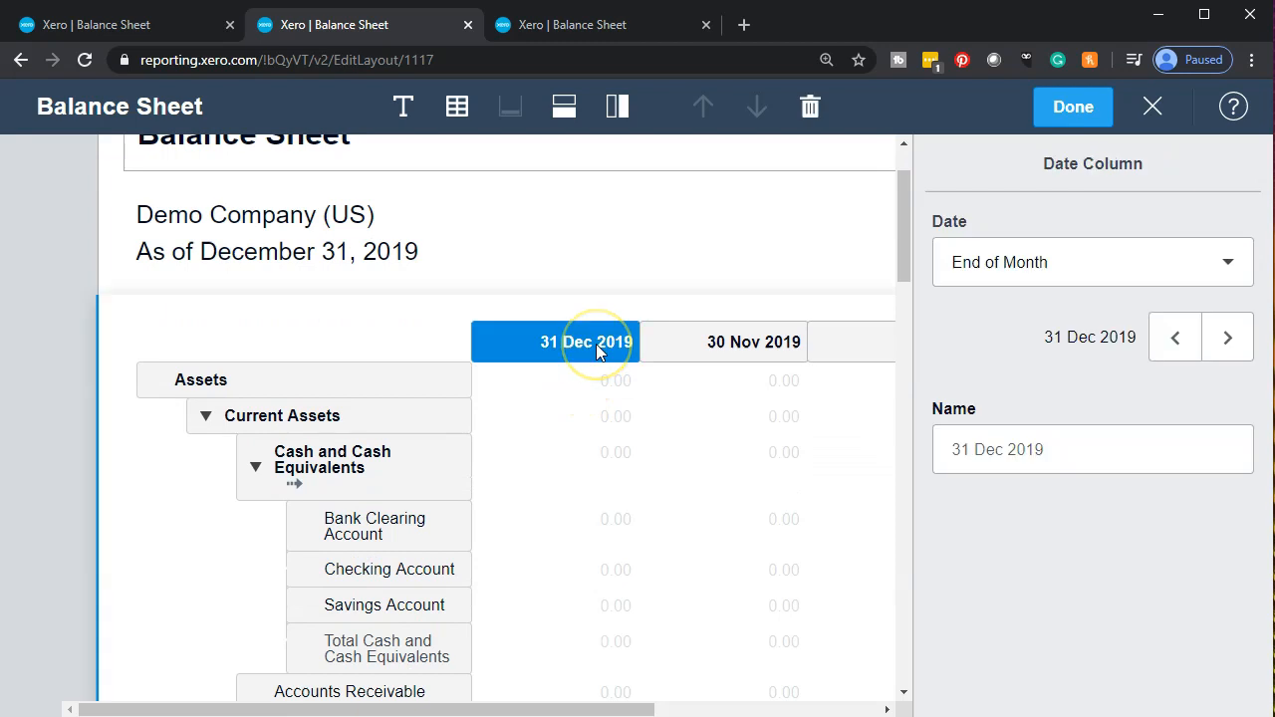
left_click(997, 447)
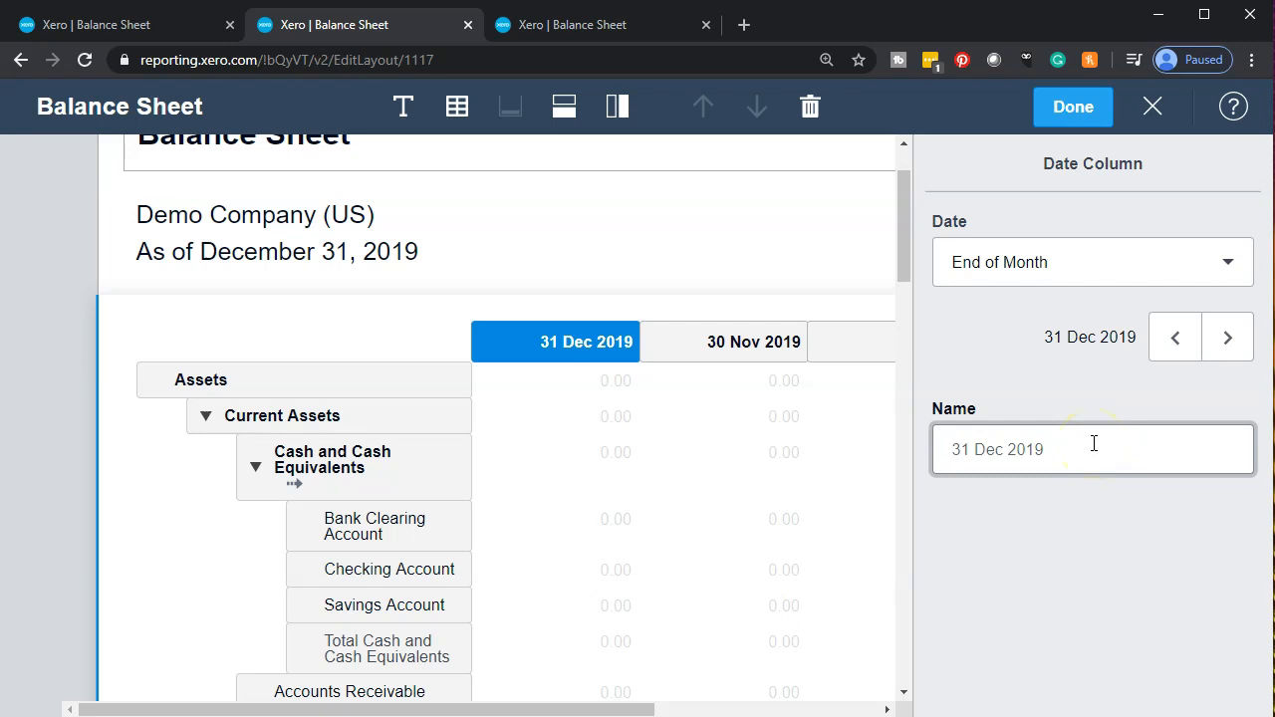
left_click(749, 357)
left_click(863, 352)
left_click(1020, 532)
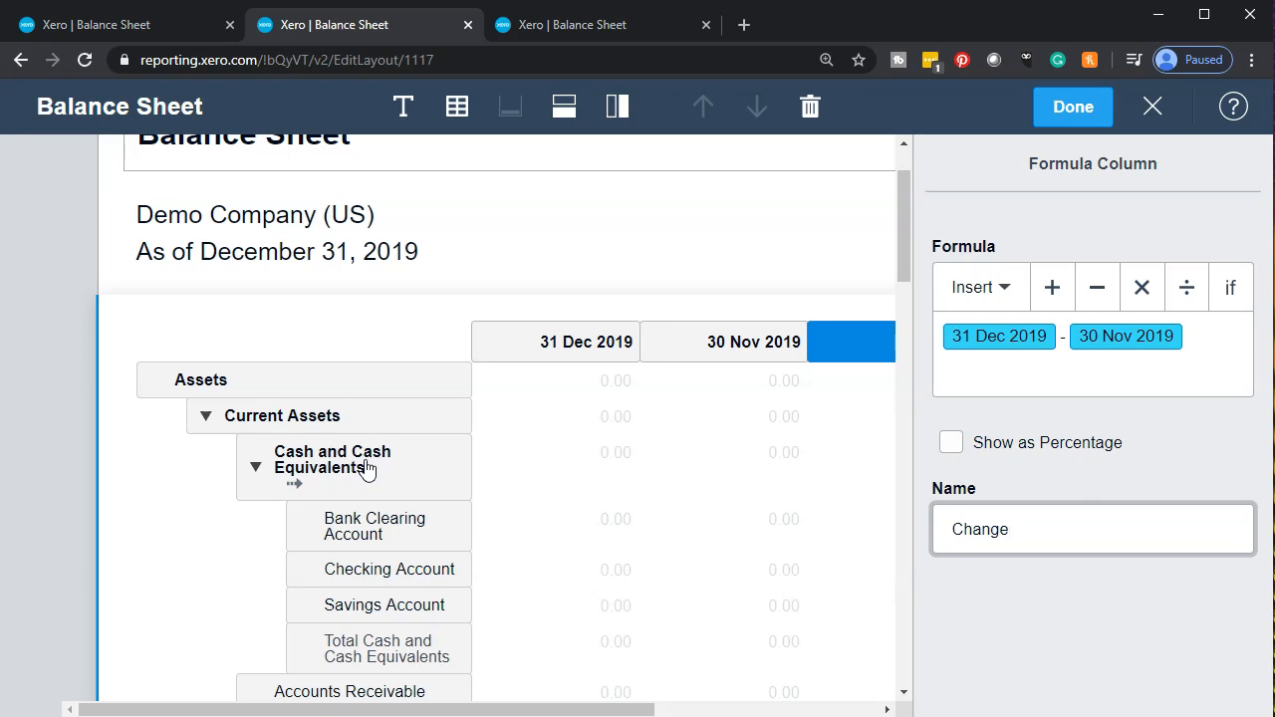
Examine the date line in the layout's report header and the column headings across to % Change
scroll(366, 468, "up", 1)
left_click(356, 301)
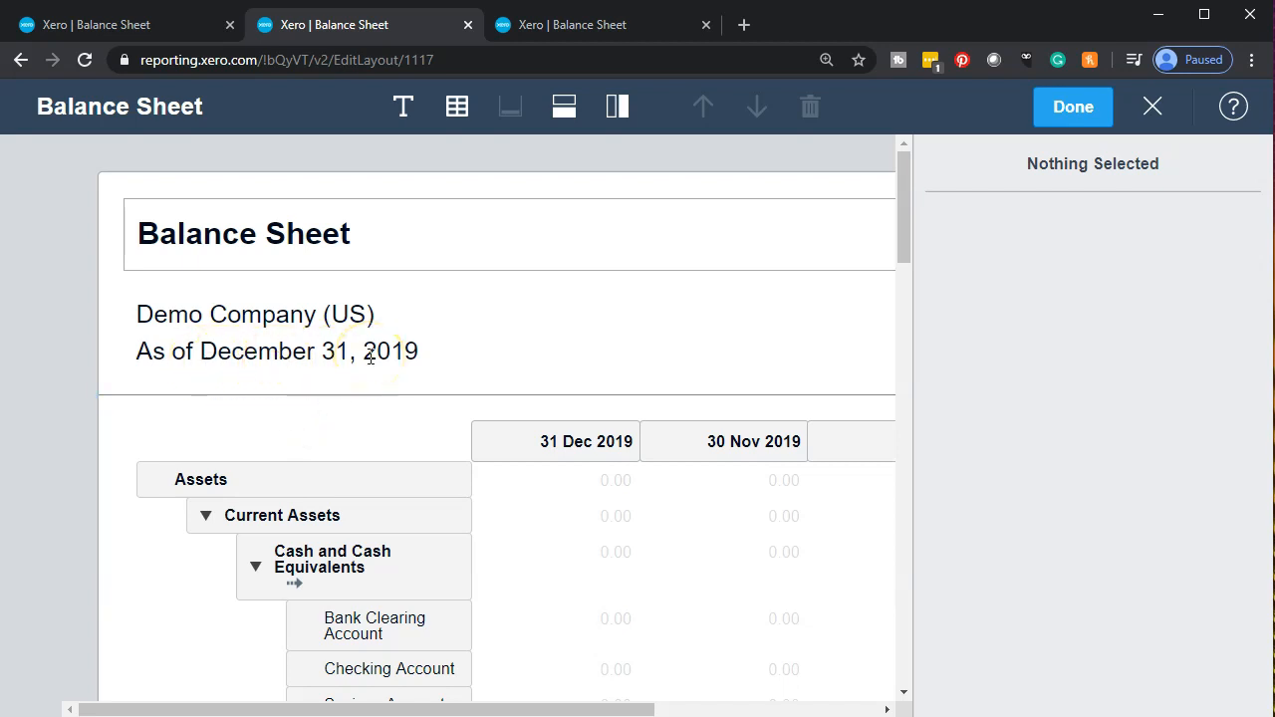
mouse_move(419, 353)
left_mouse_down()
mouse_move(384, 351)
mouse_move(418, 350)
left_mouse_up()
left_click(324, 379)
left_click(285, 373)
left_click_drag(631, 709, 796, 710)
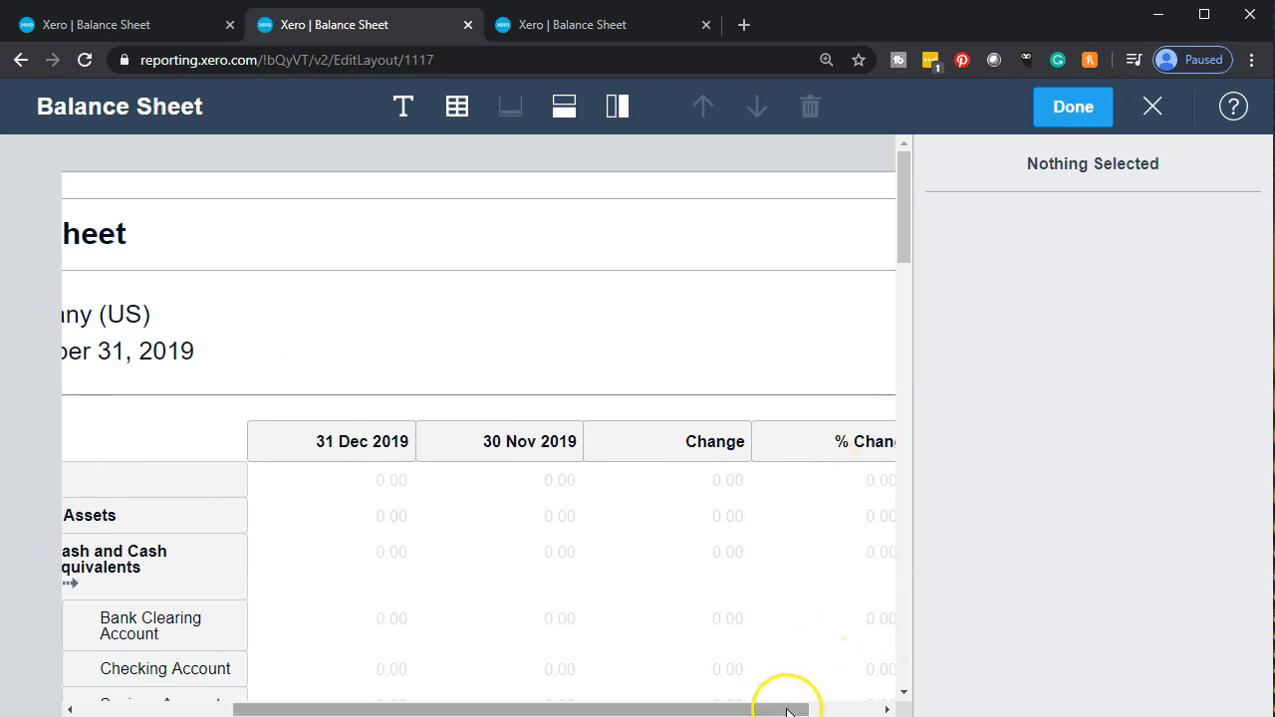
left_click_drag(762, 709, 555, 697)
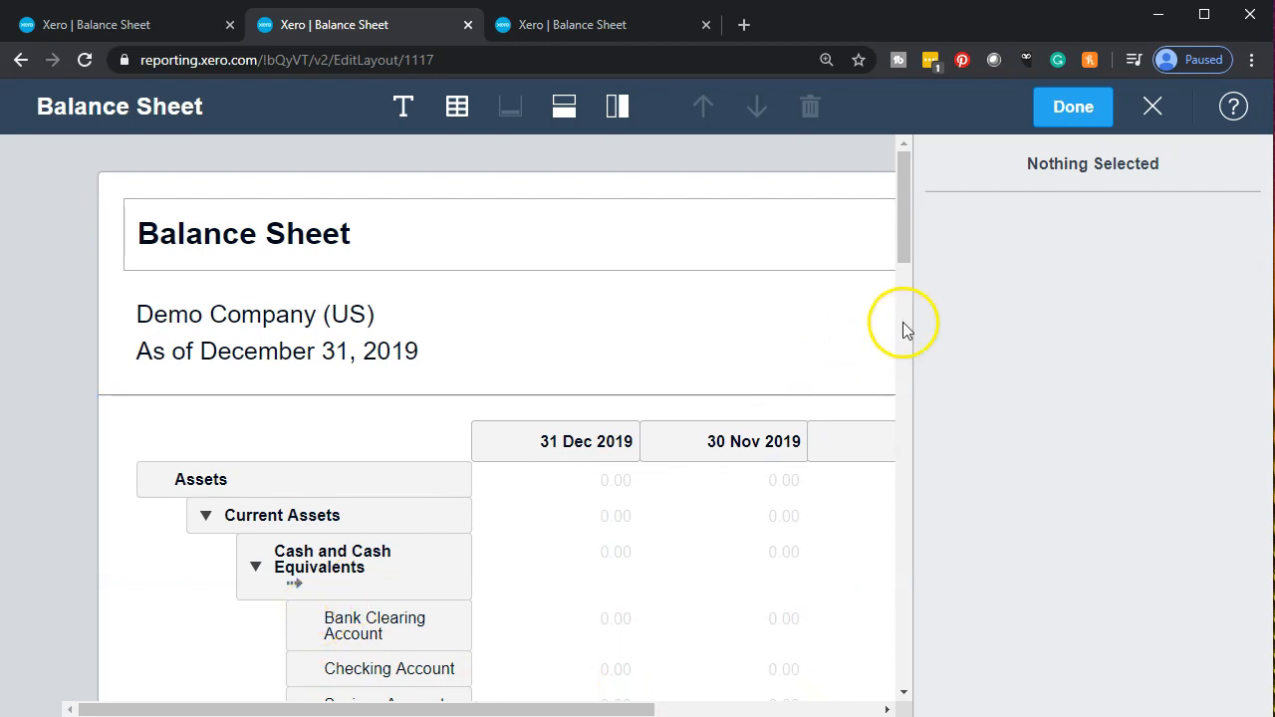
Finish the layout editing and change the report title to Comparative Balance Sheet
left_click(1051, 112)
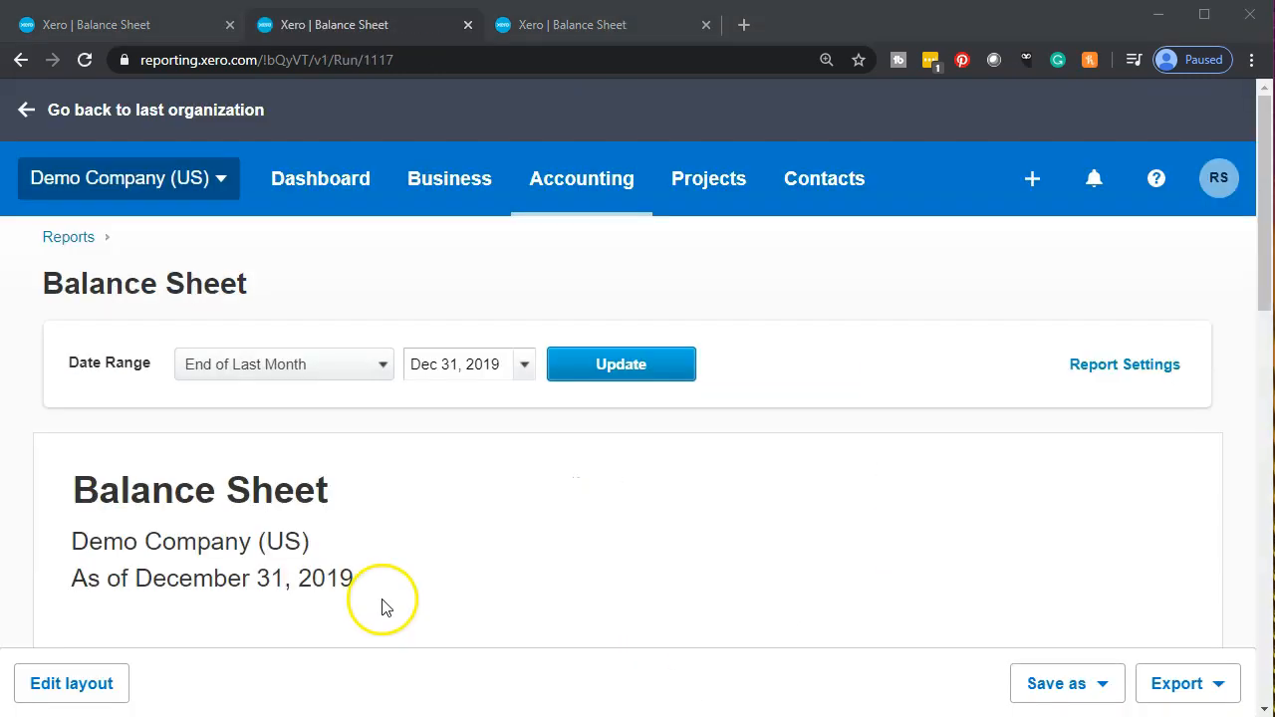
scroll(382, 606, "down", 1)
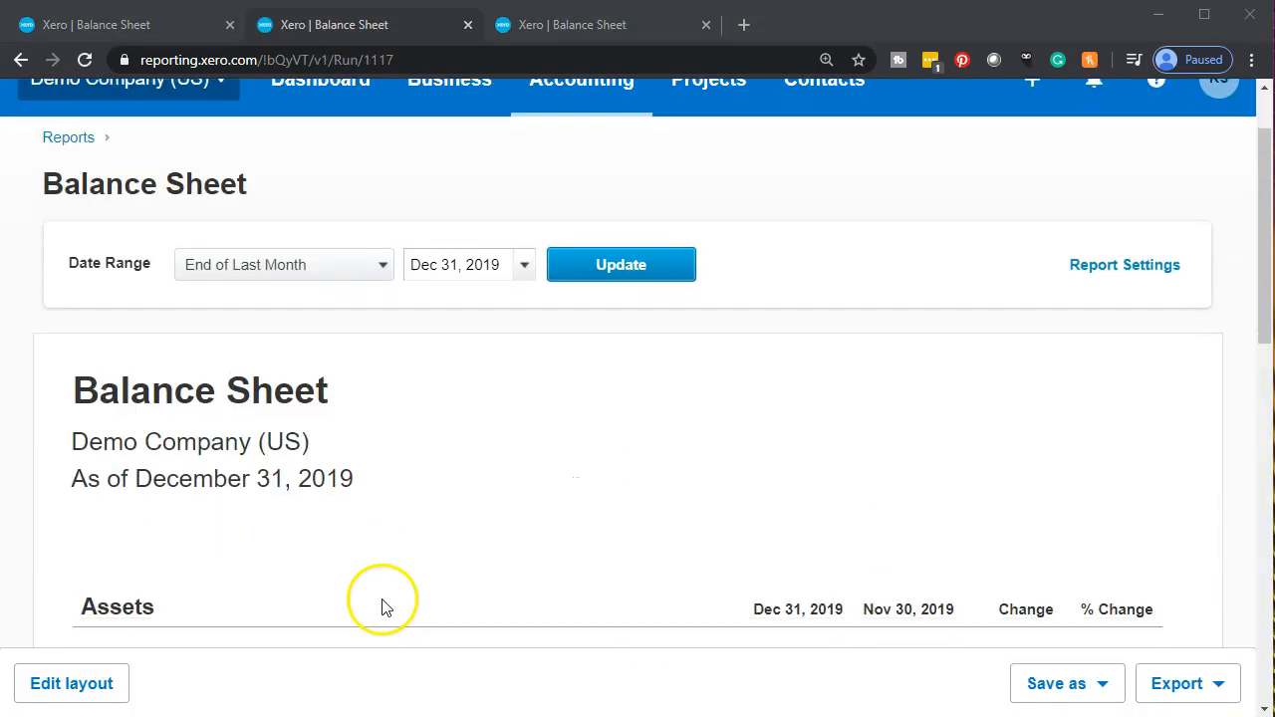
scroll(387, 608, "down", 1)
left_click(343, 286)
key("Left")
key("Left")
key("Left")
key("Left")
key("Left")
key("Left")
key("Left")
key("Left")
key("Left")
key("Left")
key("Left")
key("Left")
key("Left")
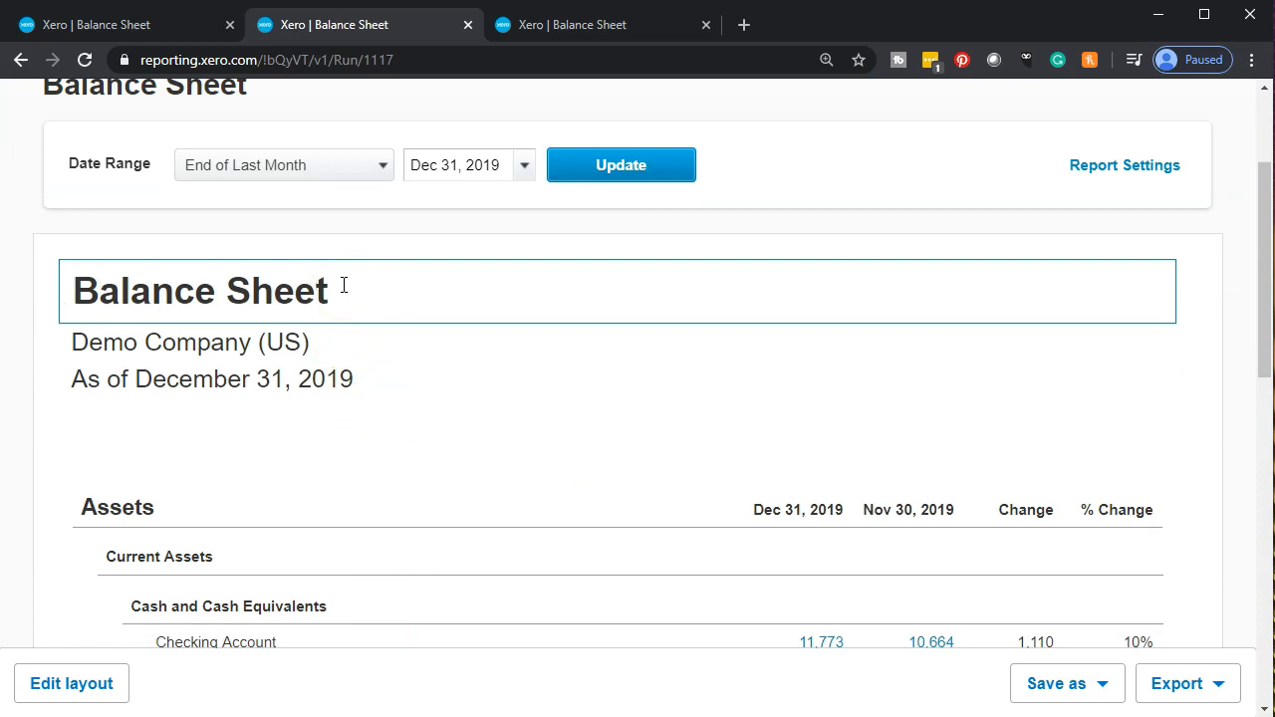
type("Comparative")
left_click(374, 425)
Review the comparative report down to Total Liabilities and Equity and compare it with the single-period Balance Sheet open alongside
scroll(697, 428, "down", 2)
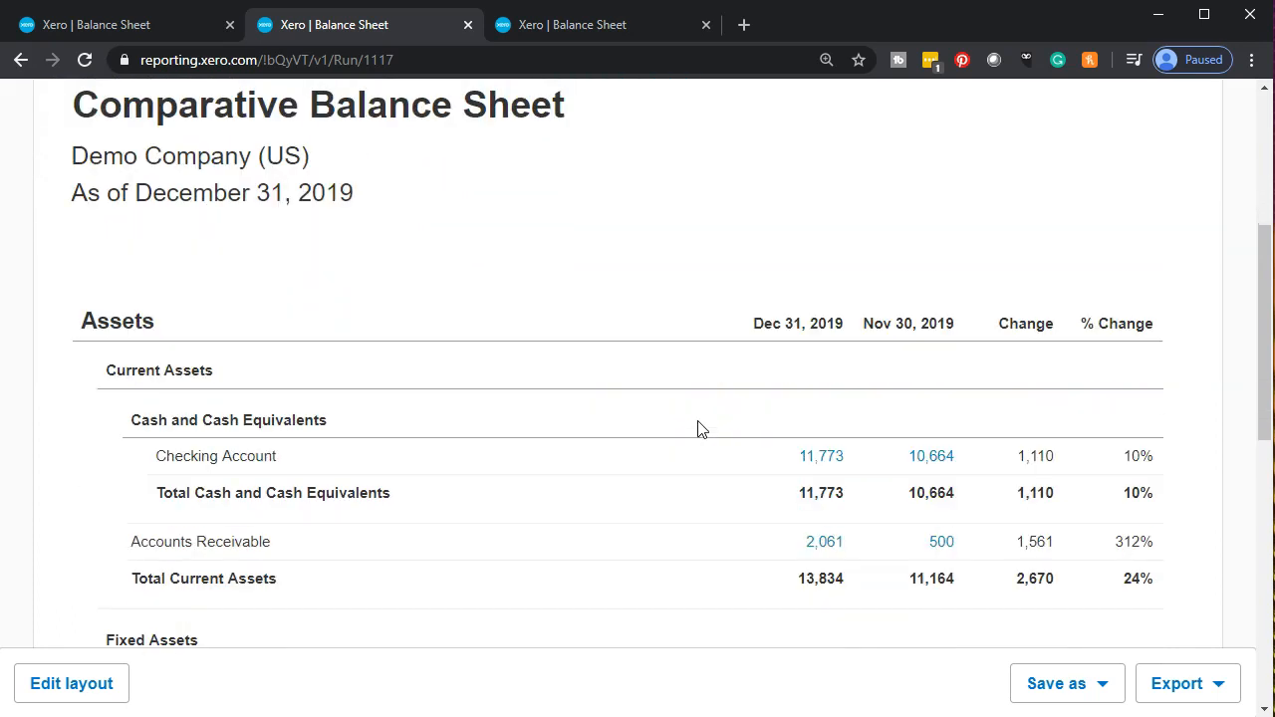
scroll(698, 428, "down", 6)
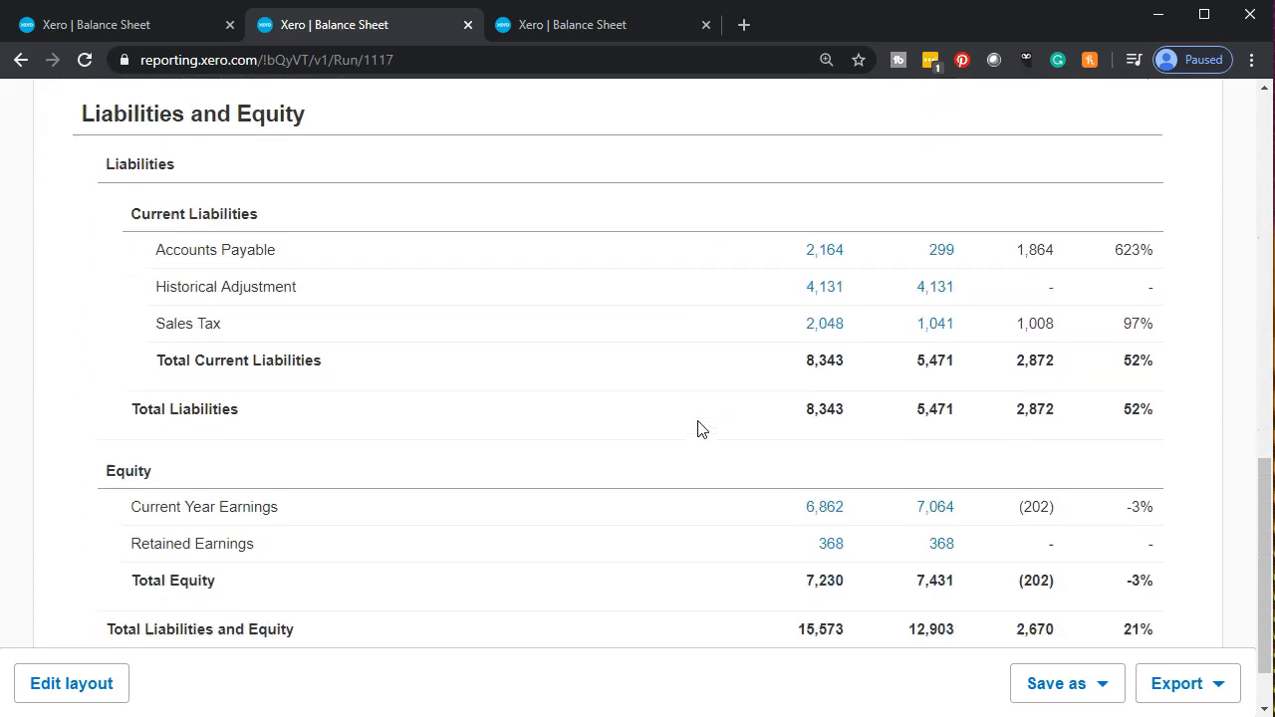
scroll(697, 429, "down", 1)
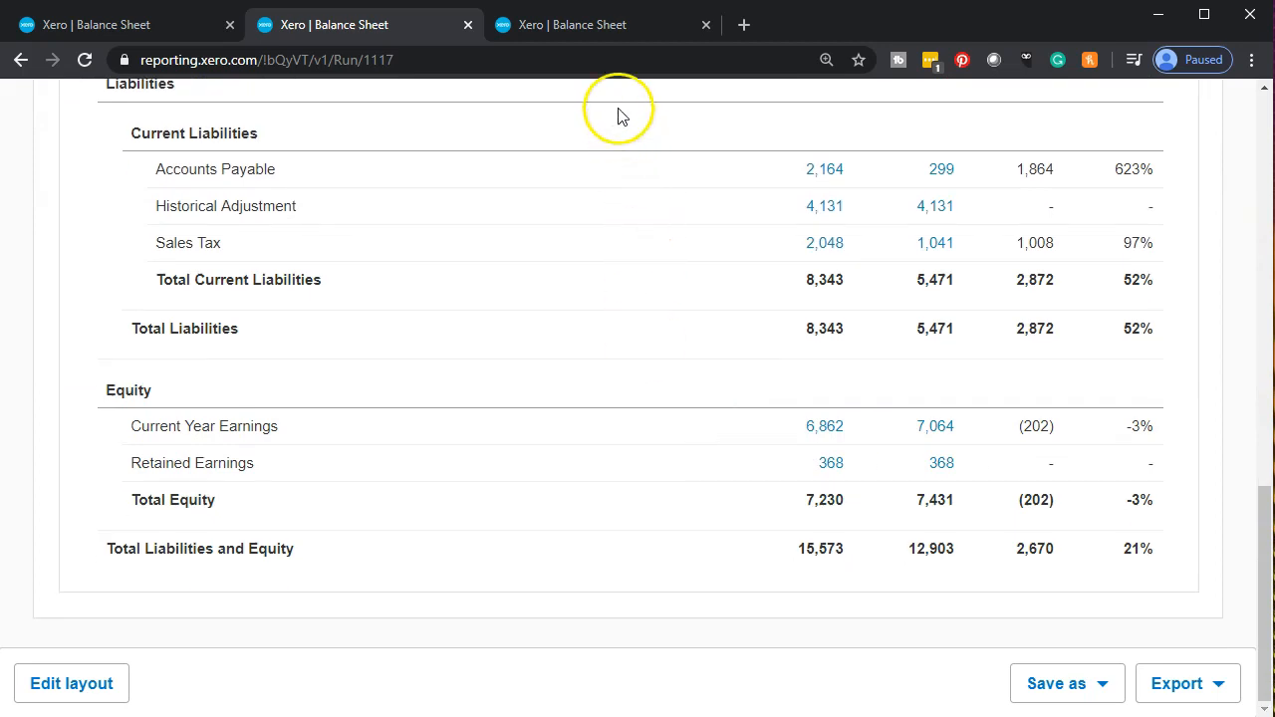
left_click(581, 38)
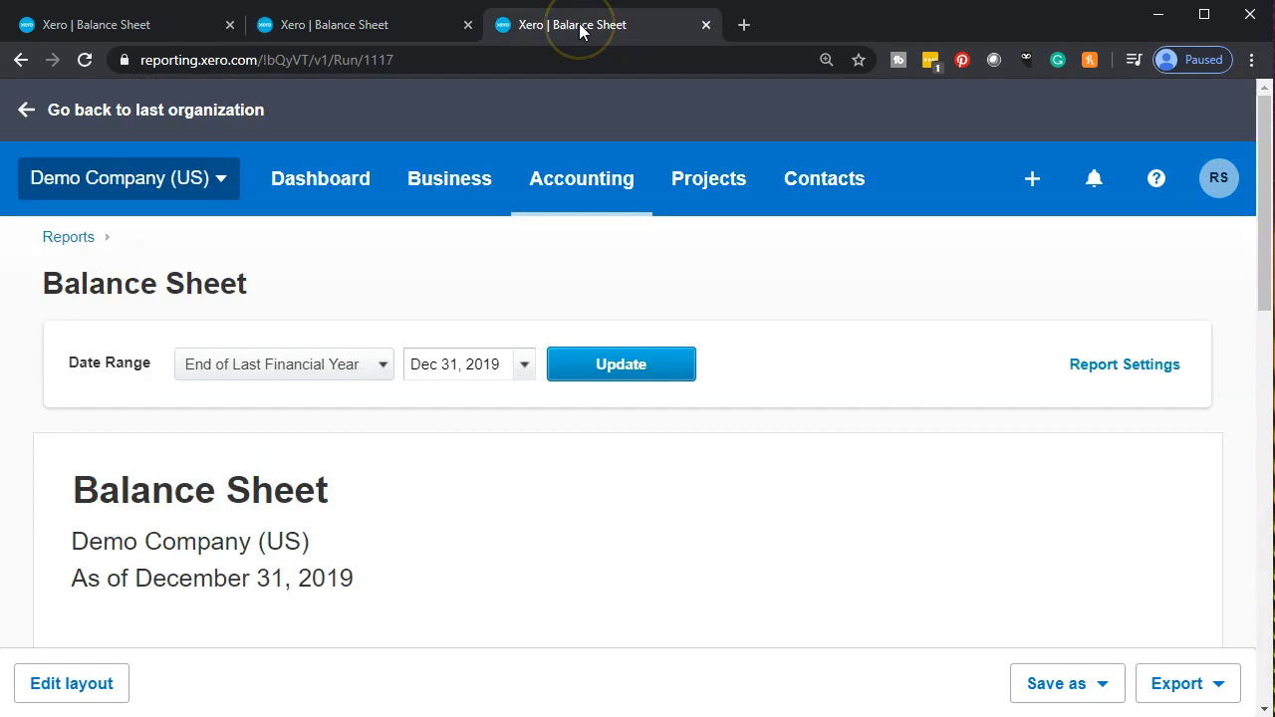
scroll(560, 431, "down", 1)
scroll(560, 431, "down", 3)
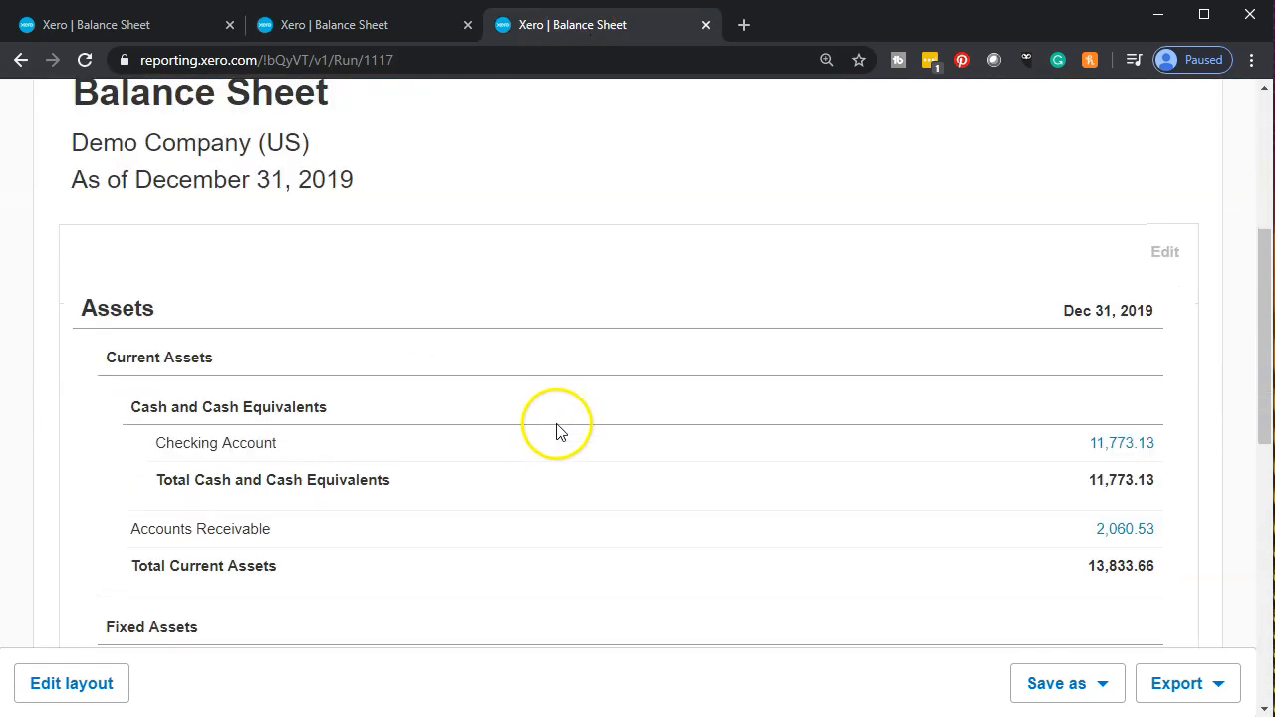
Return to the comparative report and export it as a PDF
left_click(378, 23)
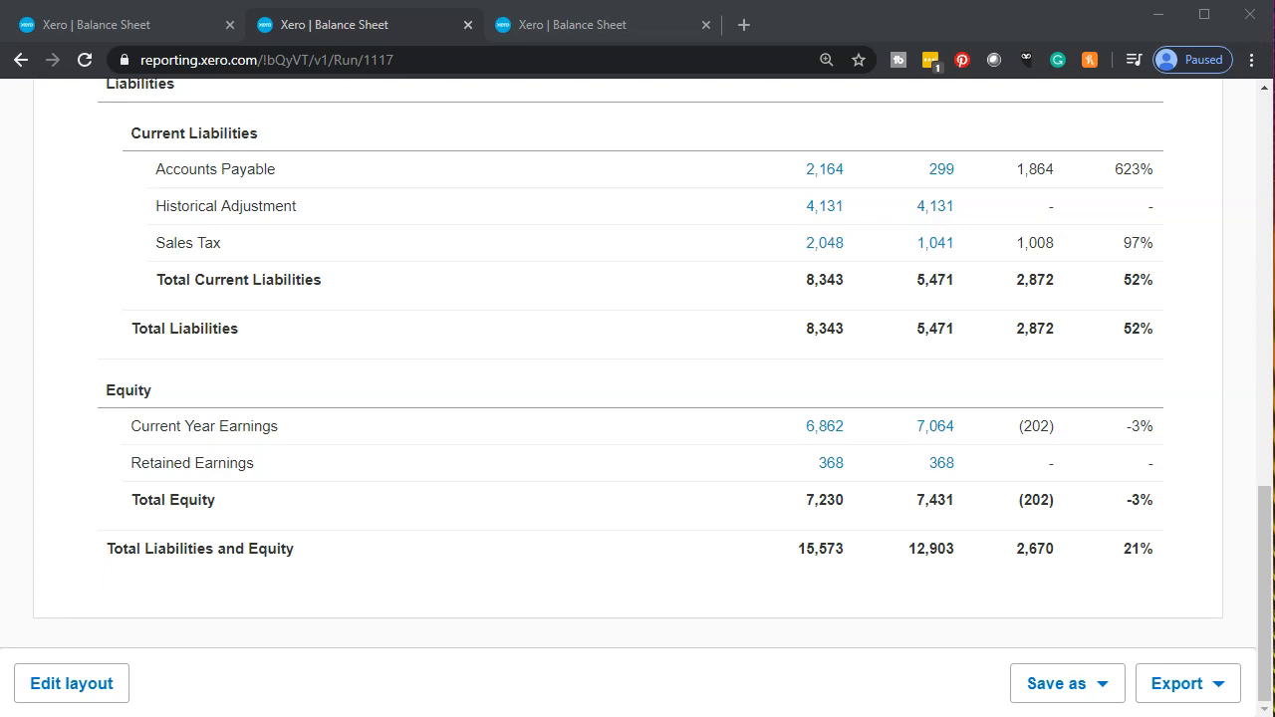
left_click(1111, 689)
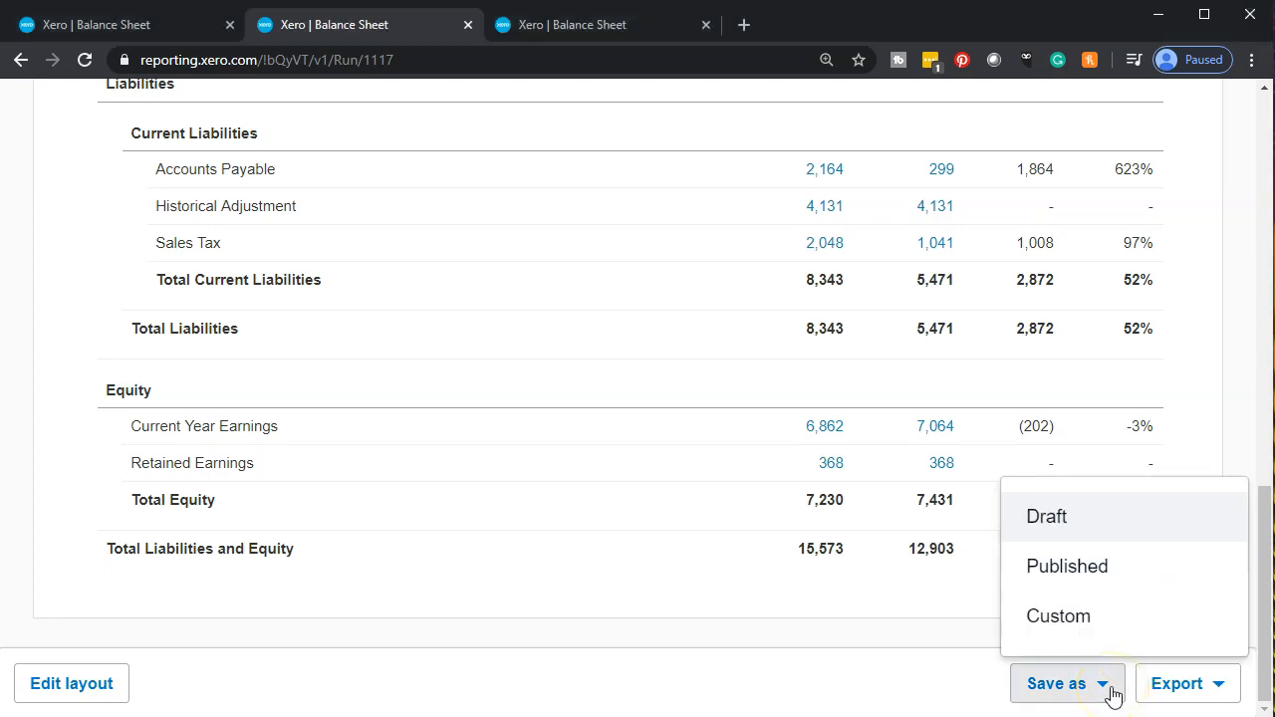
left_click(1218, 695)
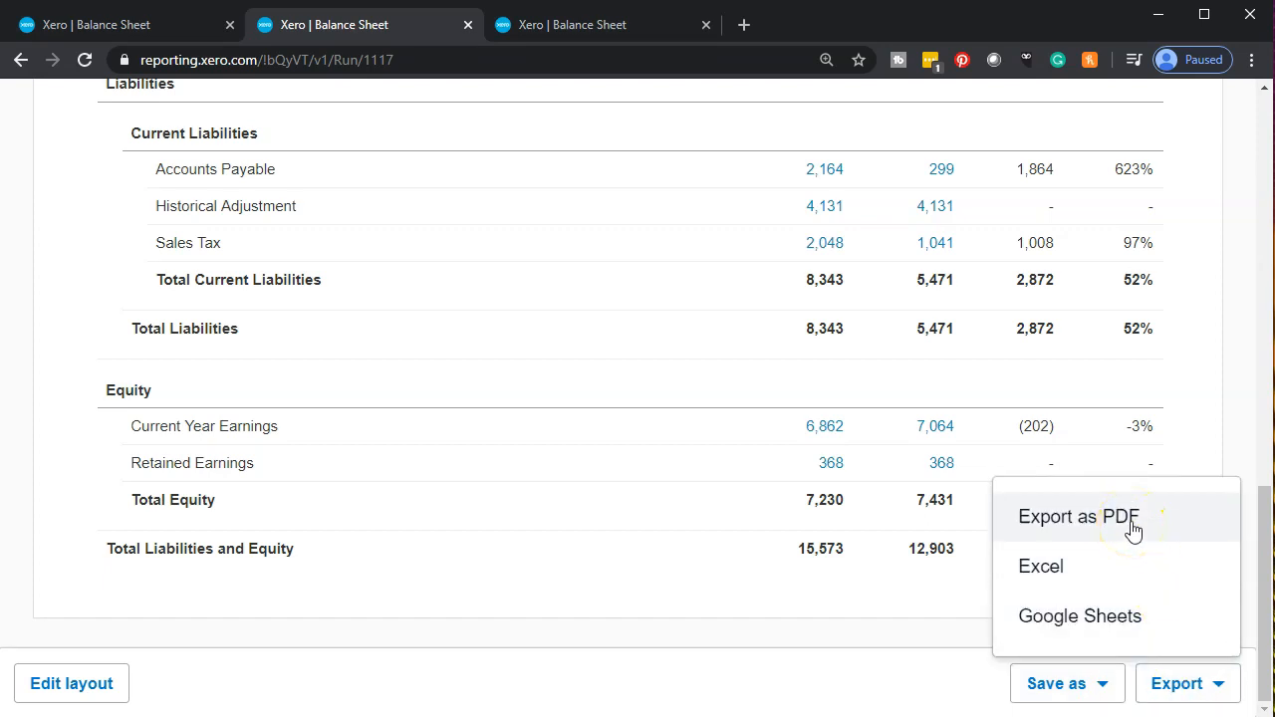
left_click(1133, 528)
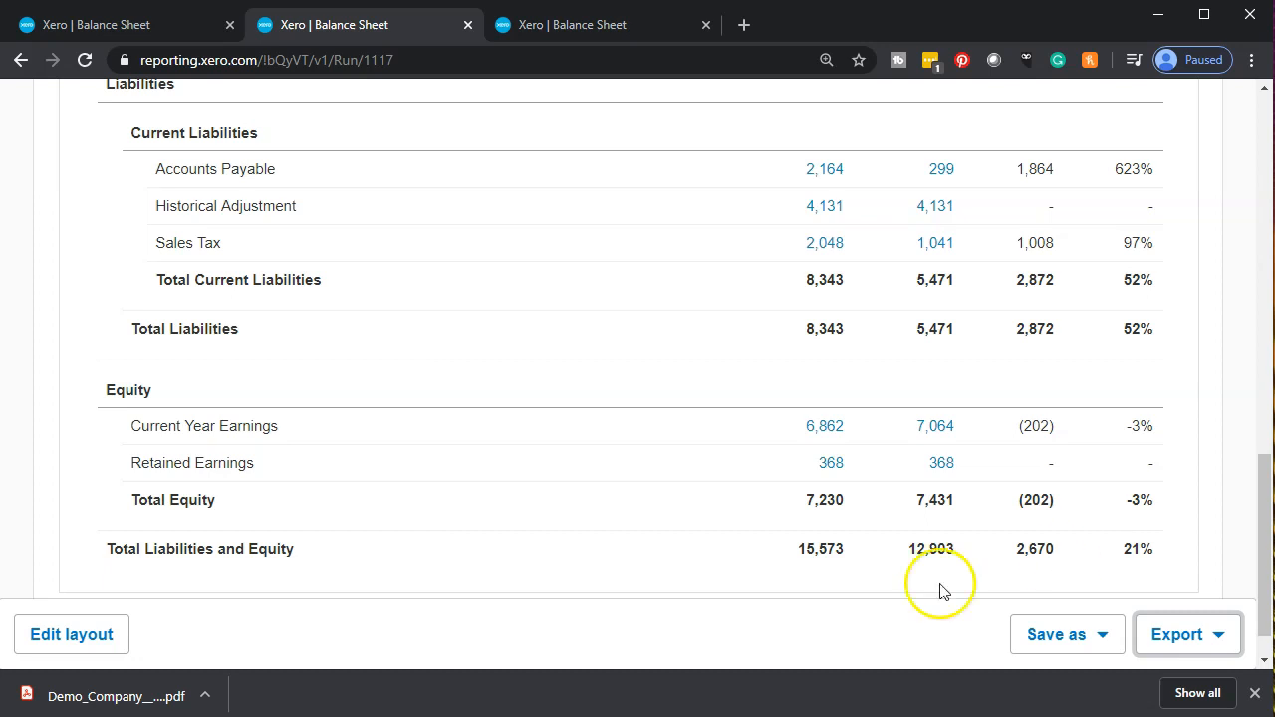
Copy the downloaded PDF into the Section 2 folder of Xero Course Data
left_click(108, 696)
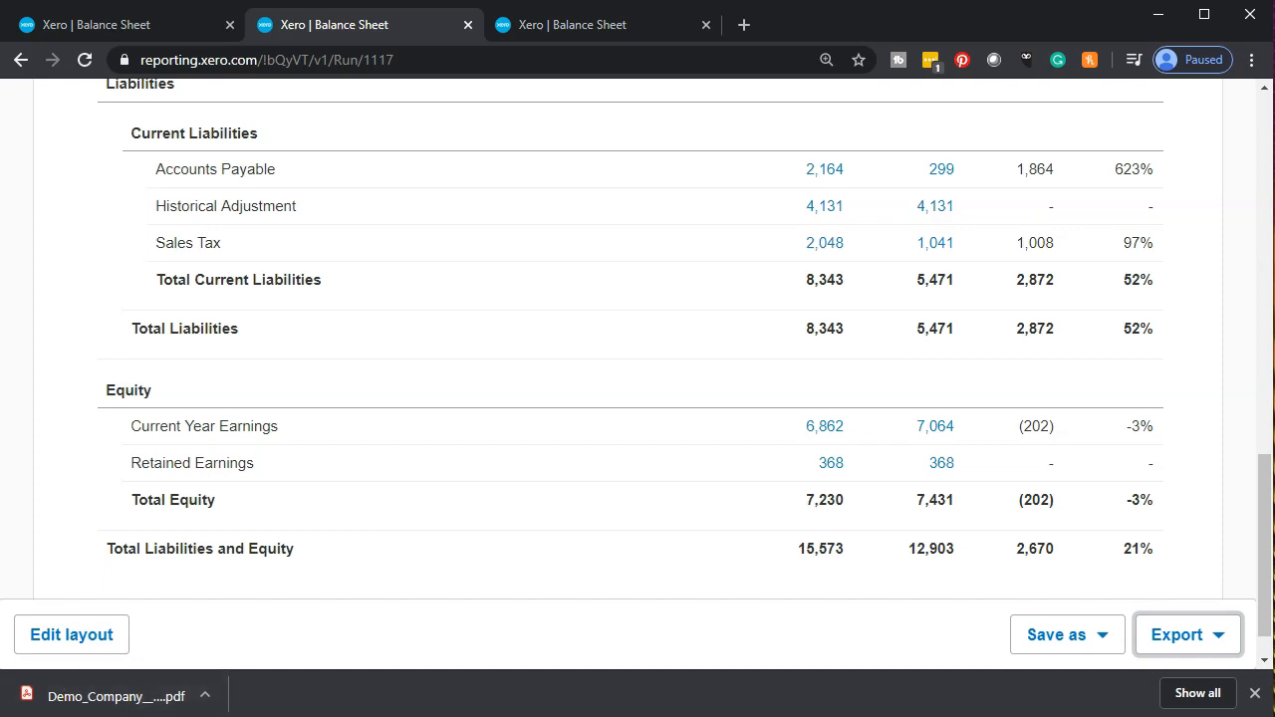
key("alt+Tab")
left_click(114, 703)
left_click_drag(111, 700, 1274, 413)
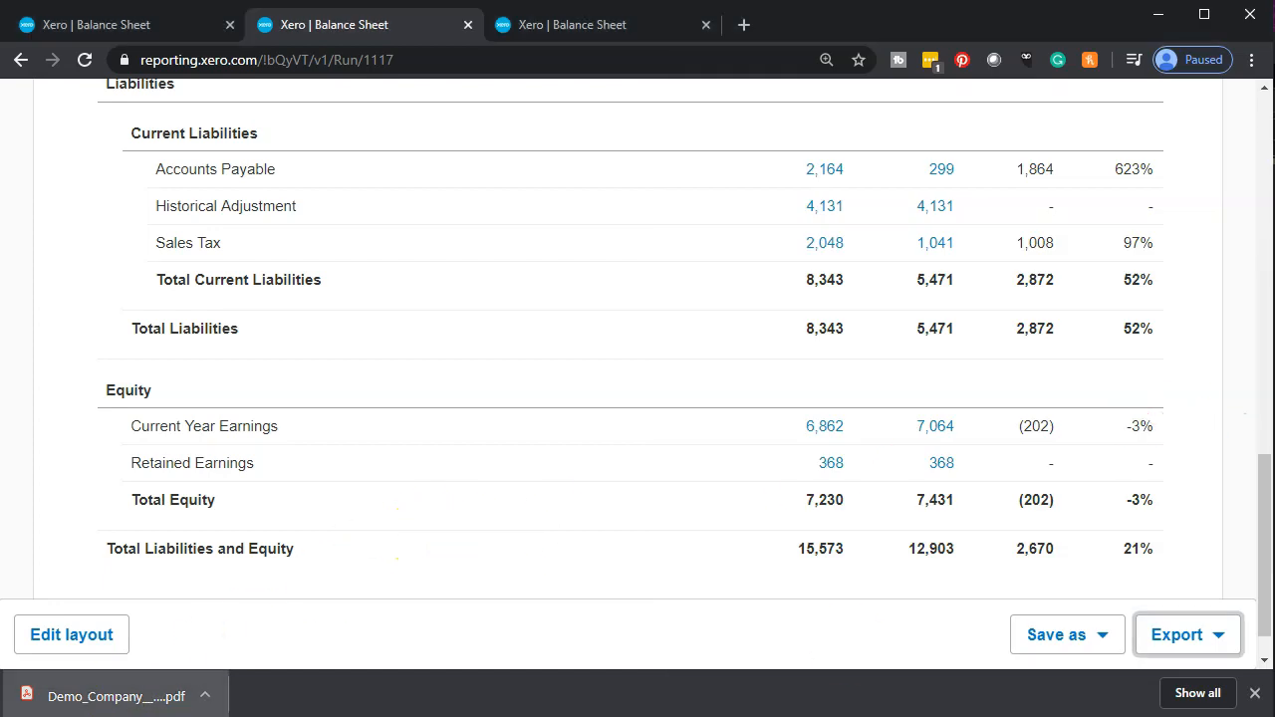
key("alt+Tab")
Rename the PDF in the Section 2 folder as Comparative Balance Sheet
right_click(455, 231)
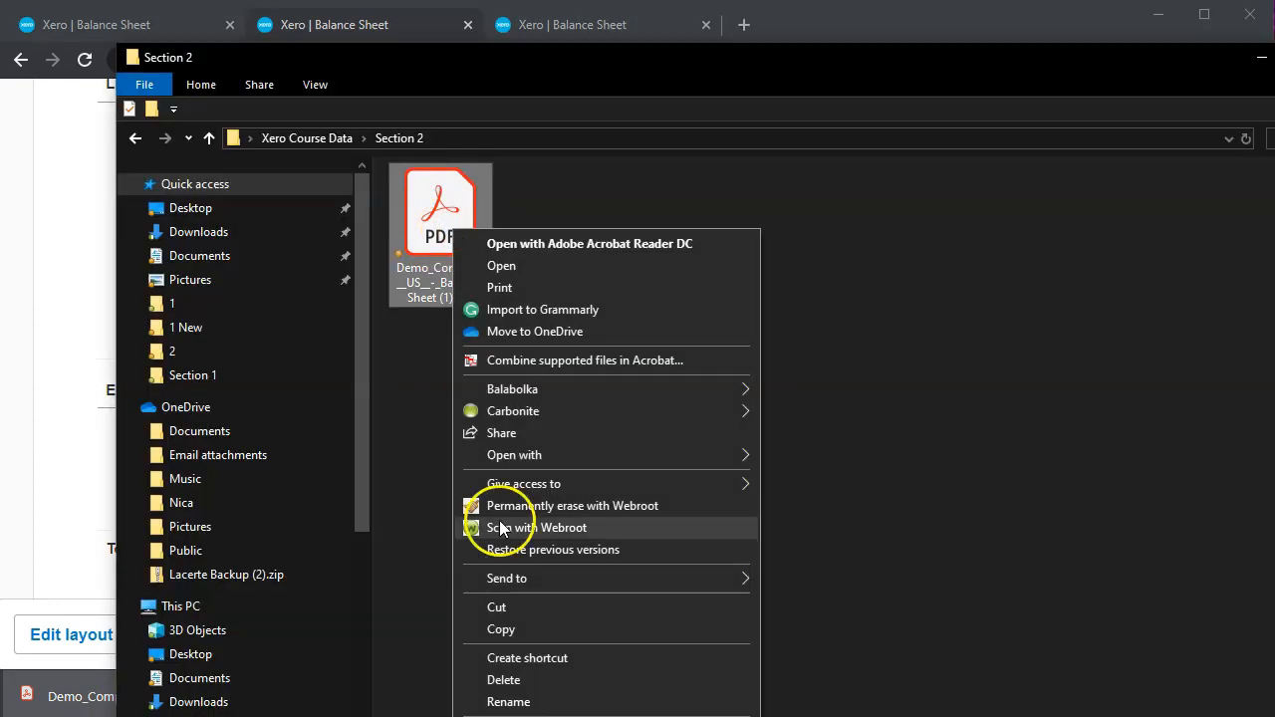
left_click(510, 702)
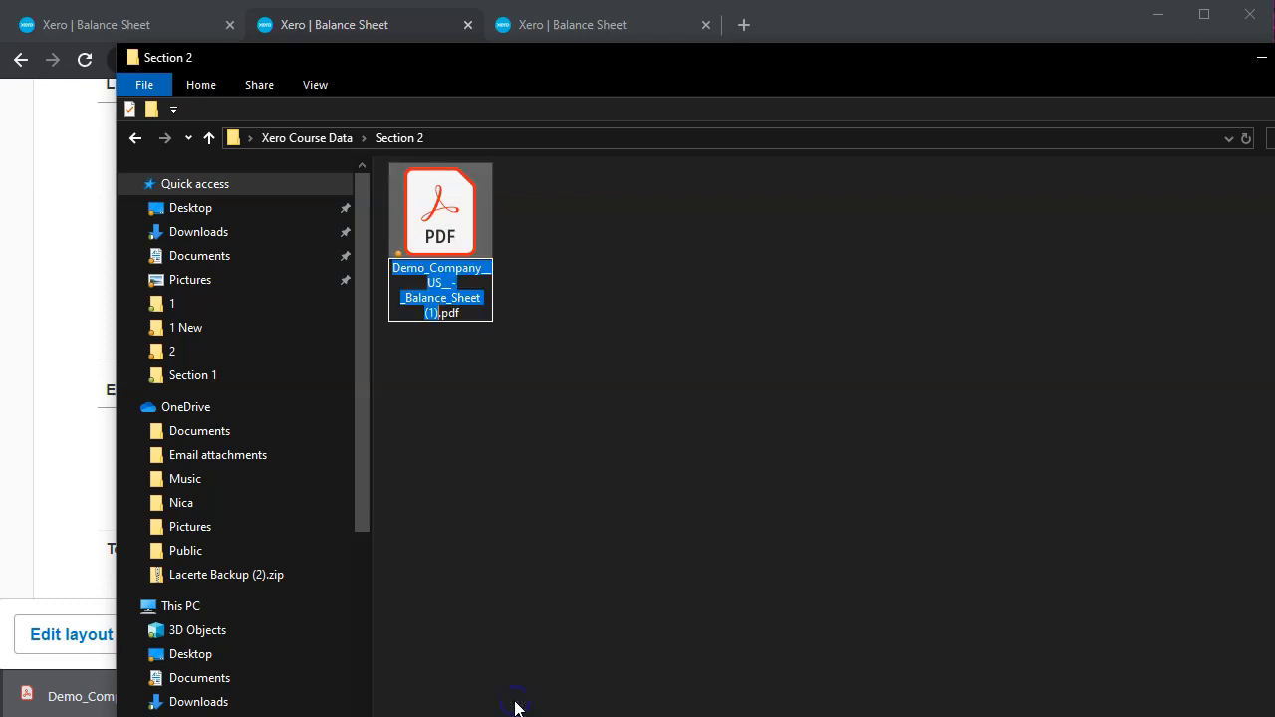
type("Comparative Balance Sheet")
key("Return")
left_click(502, 508)
Open the Comparative Balance Sheet PDF to check its contents, and close it
left_click(454, 252)
double_click(454, 252)
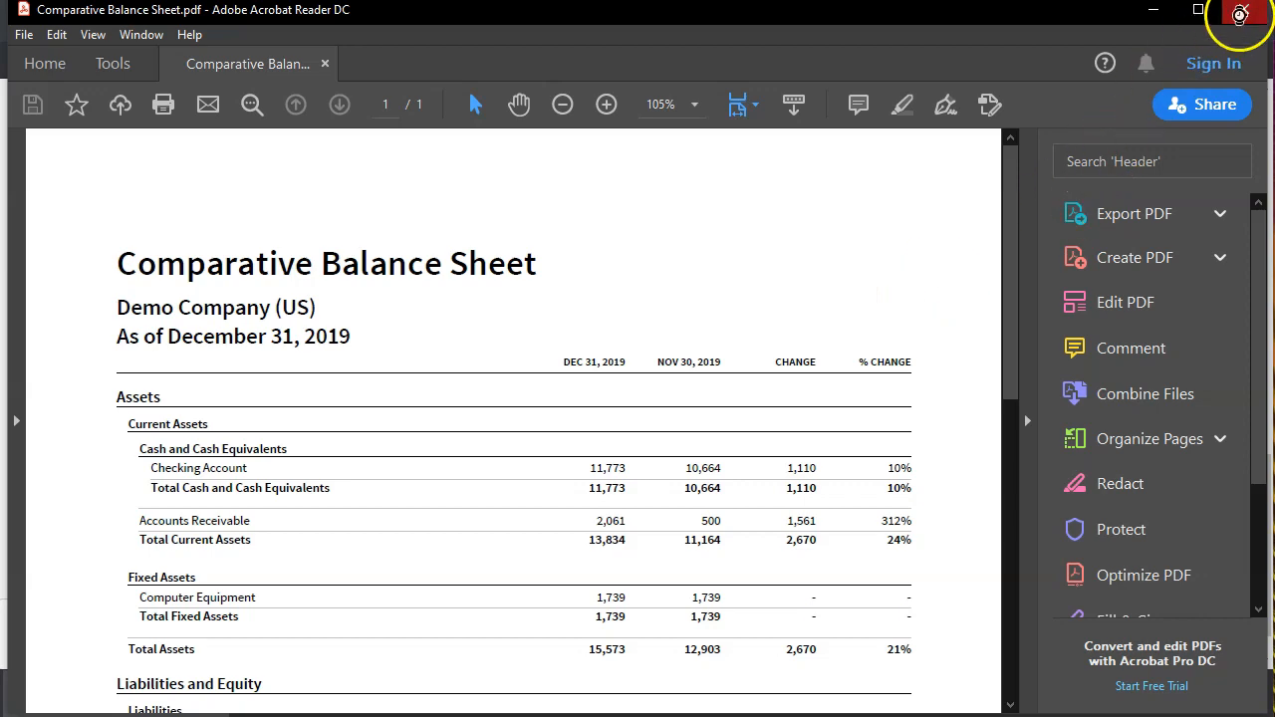
left_click(1244, 12)
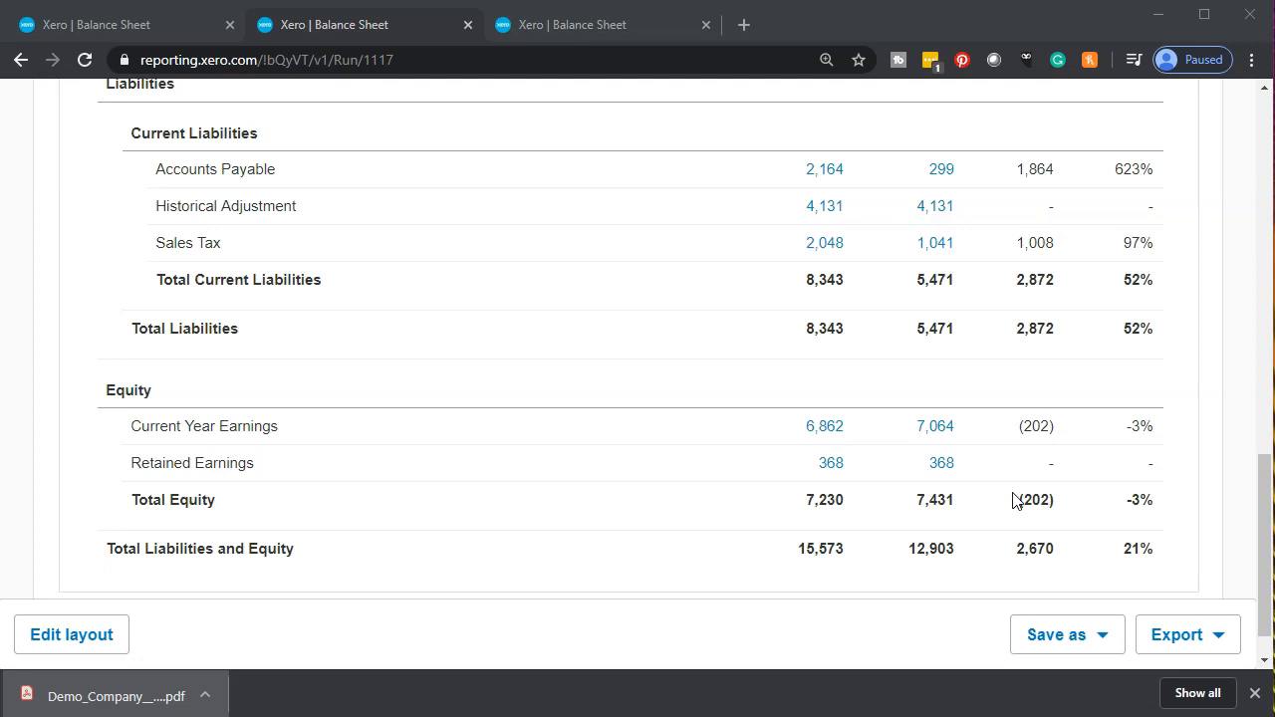
Export the comparative report to Excel and copy the downloaded workbook into the Section 2 folder
left_click(1212, 638)
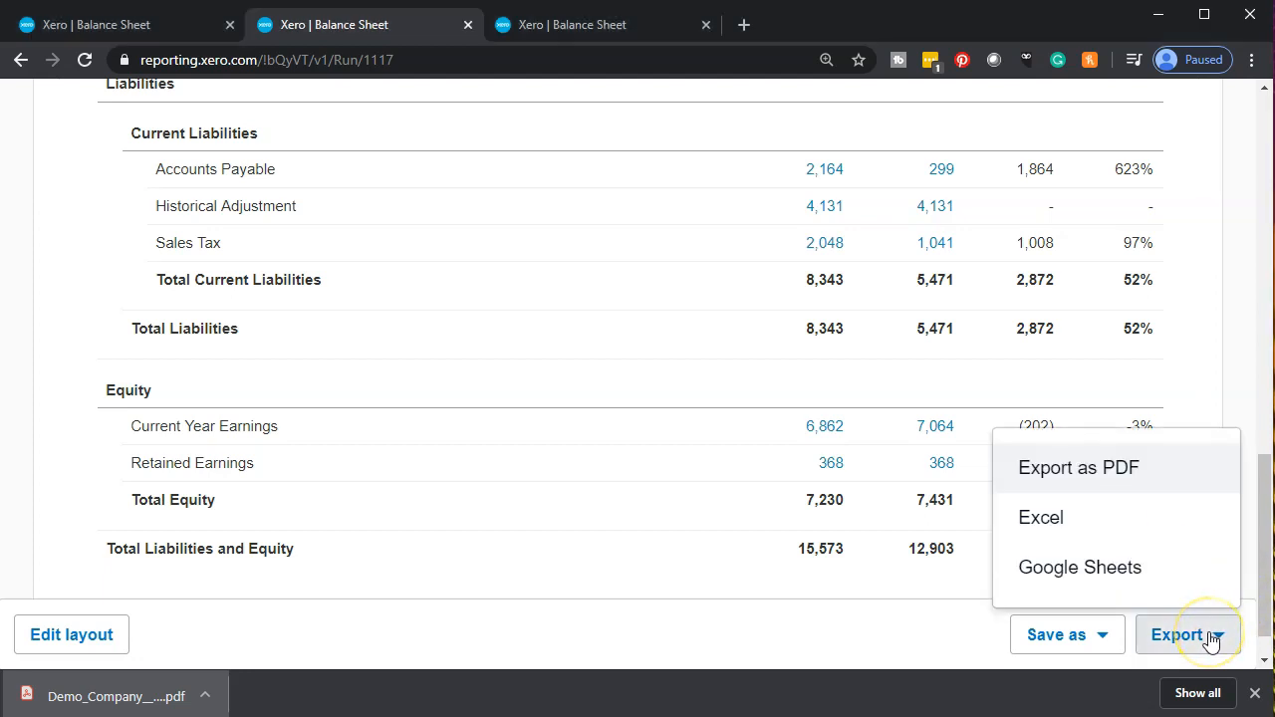
left_click(1083, 537)
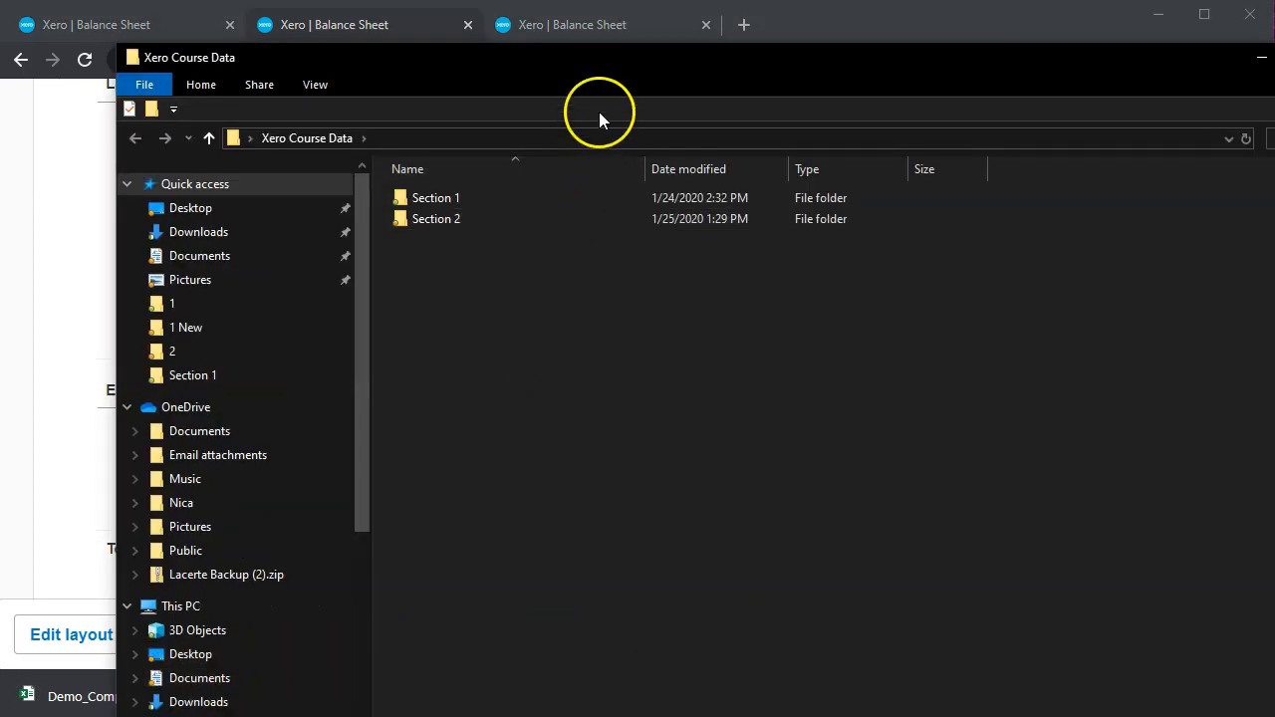
left_click_drag(1016, 65, 1274, 52)
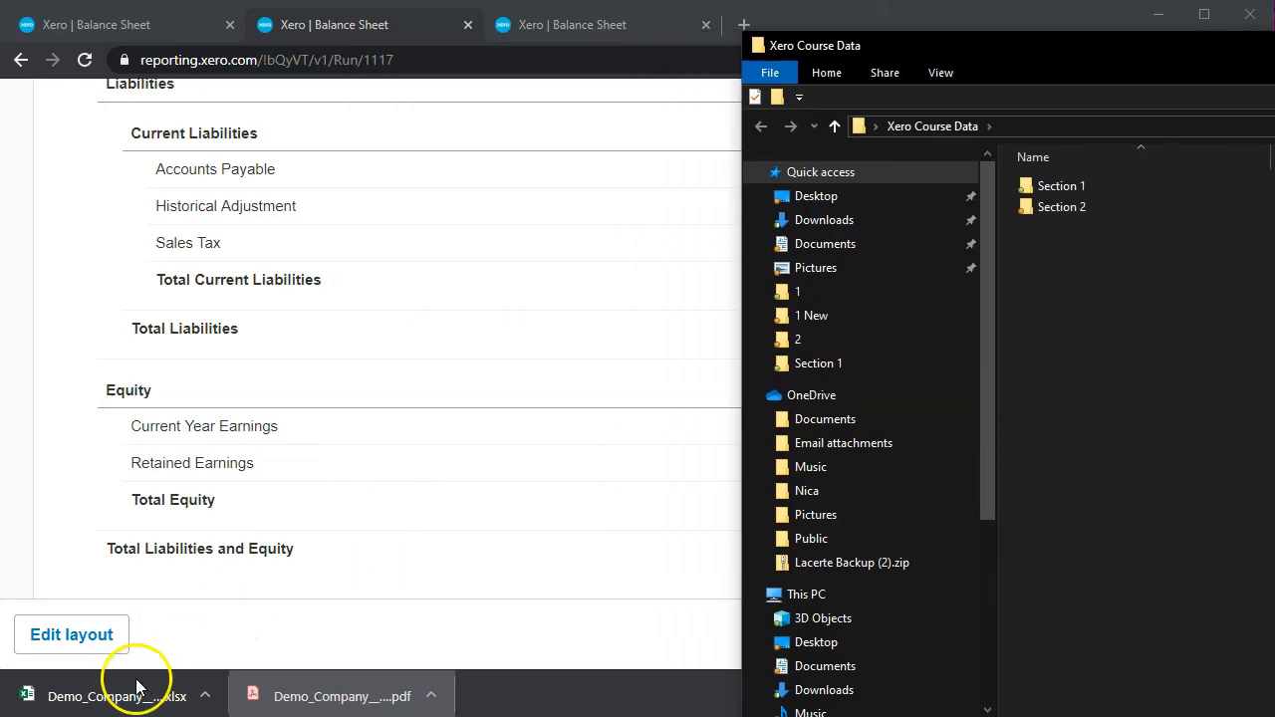
double_click(1065, 202)
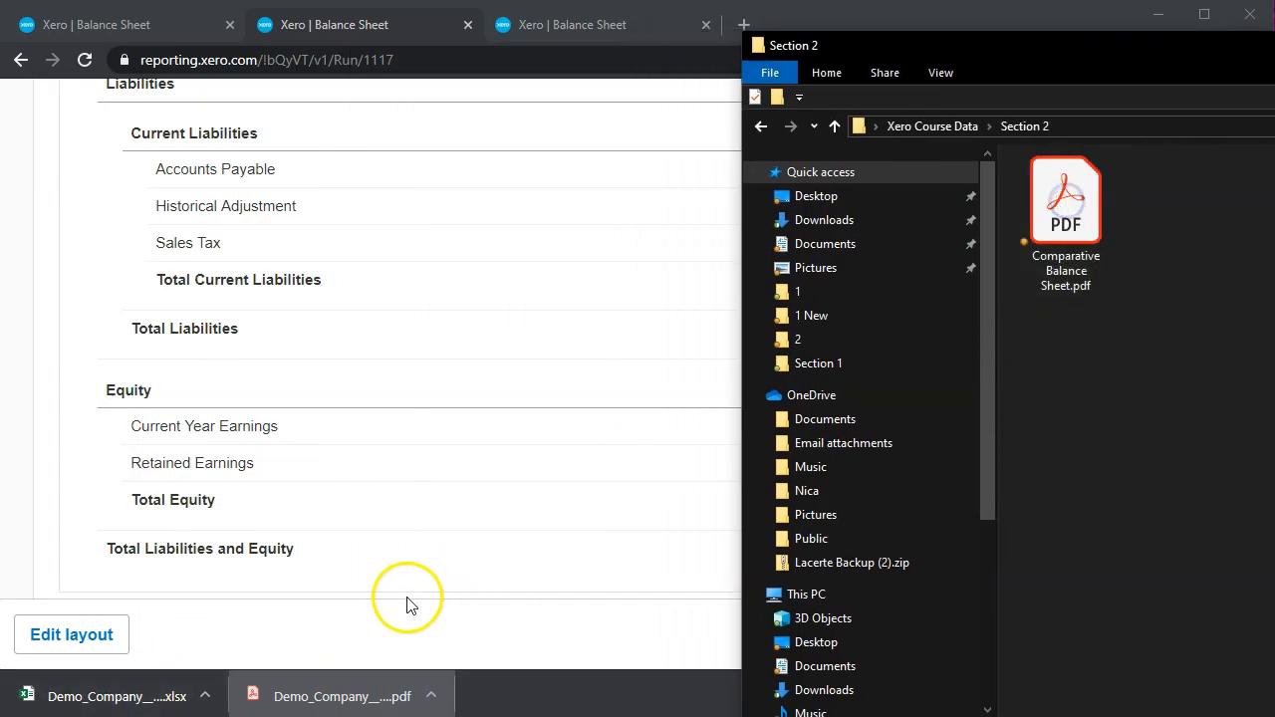
left_click_drag(83, 704, 1274, 408)
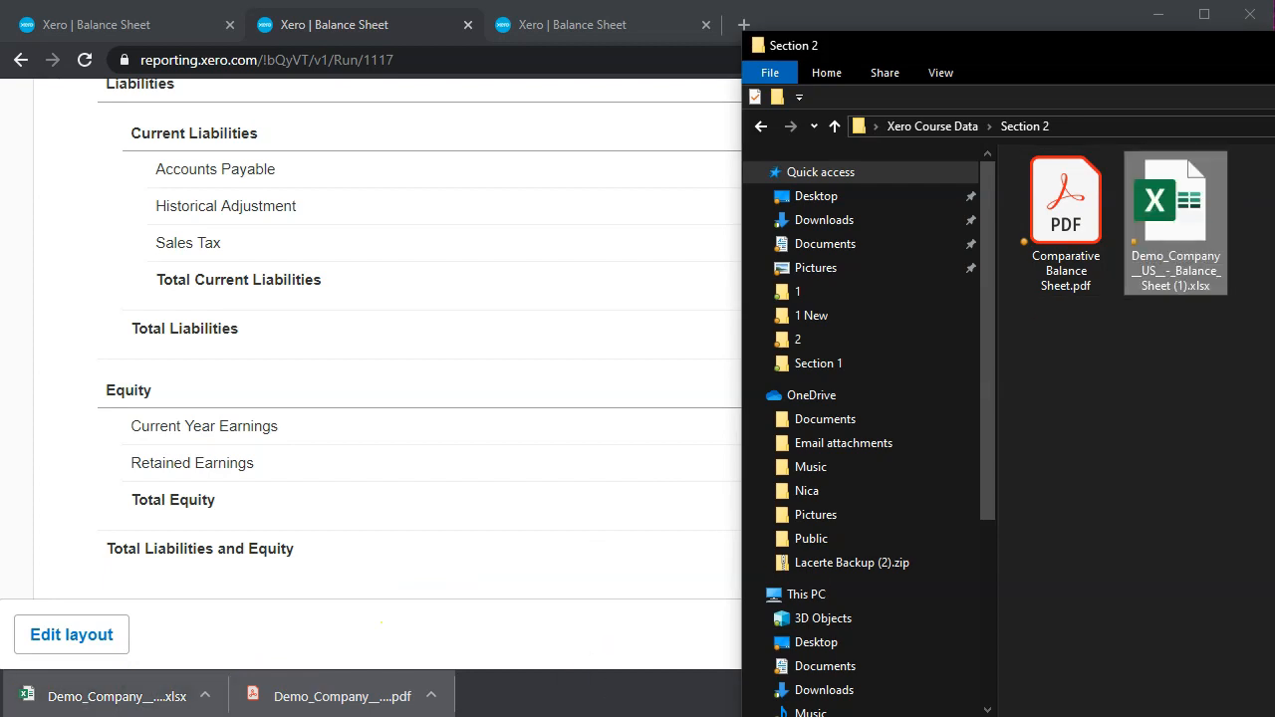
Rename the Excel workbook in the Section 2 folder as Balance Sheet Reports
right_click(1172, 223)
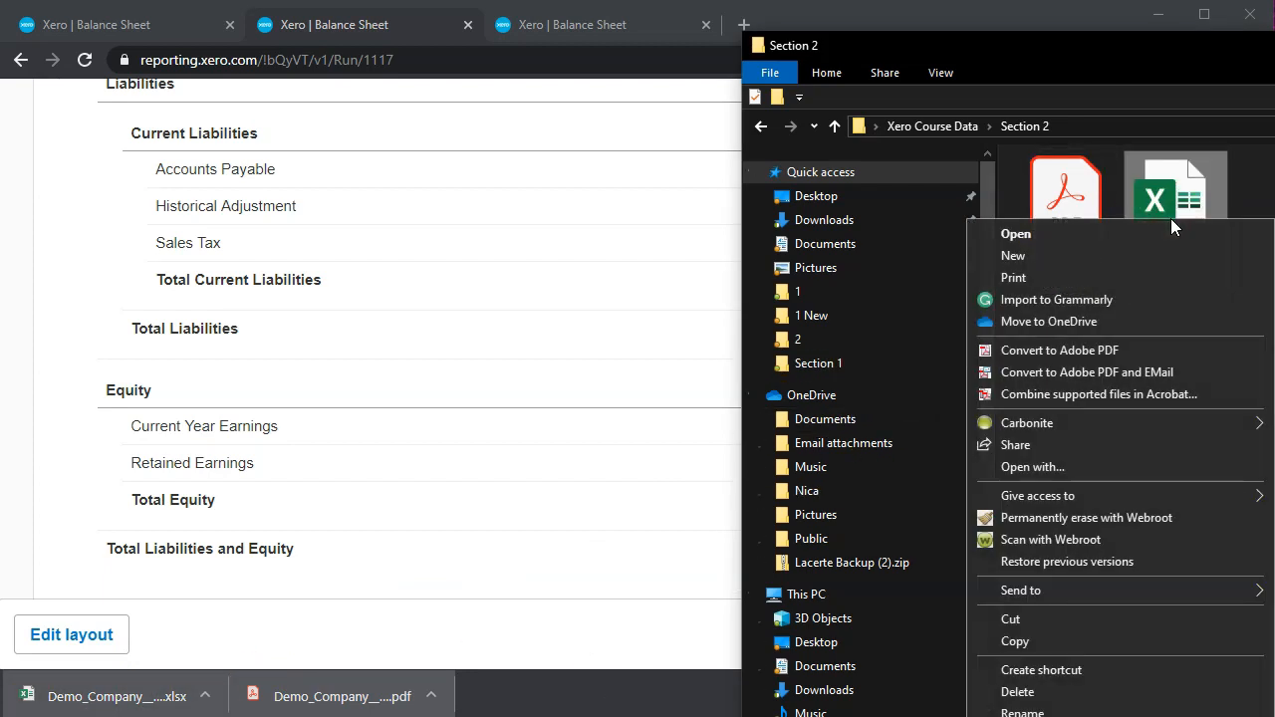
left_click(1042, 712)
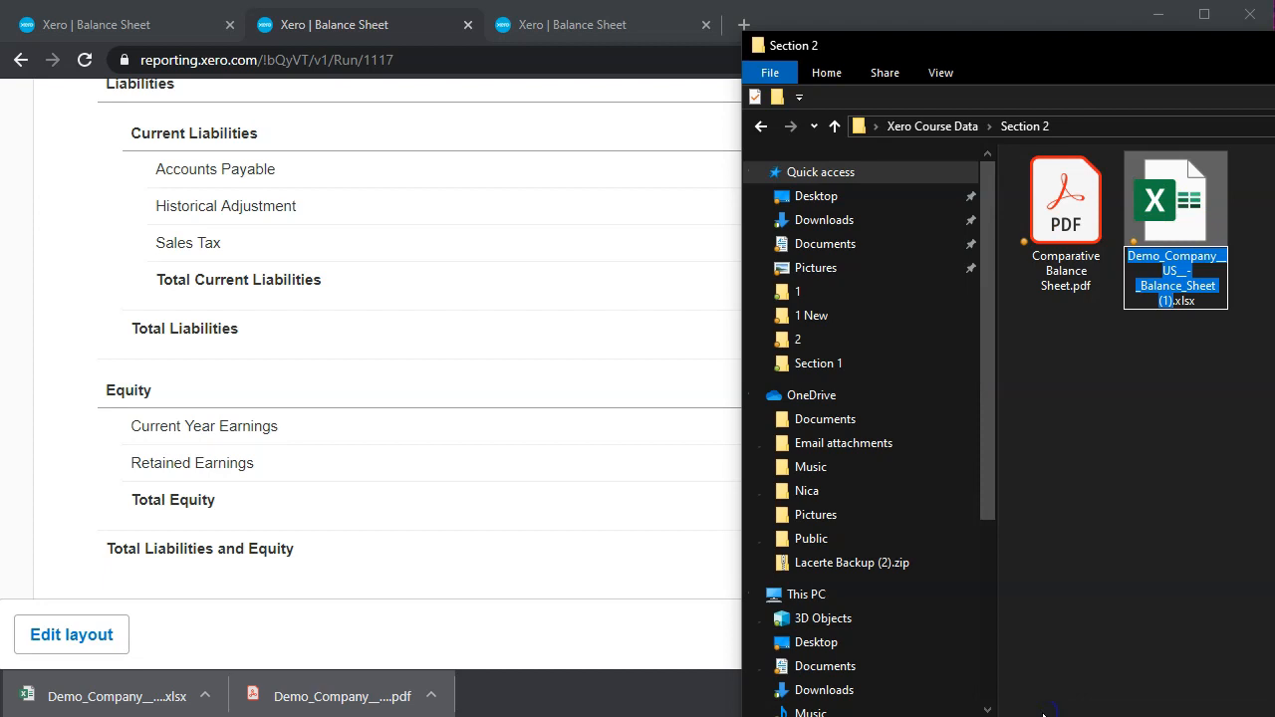
type("Bala")
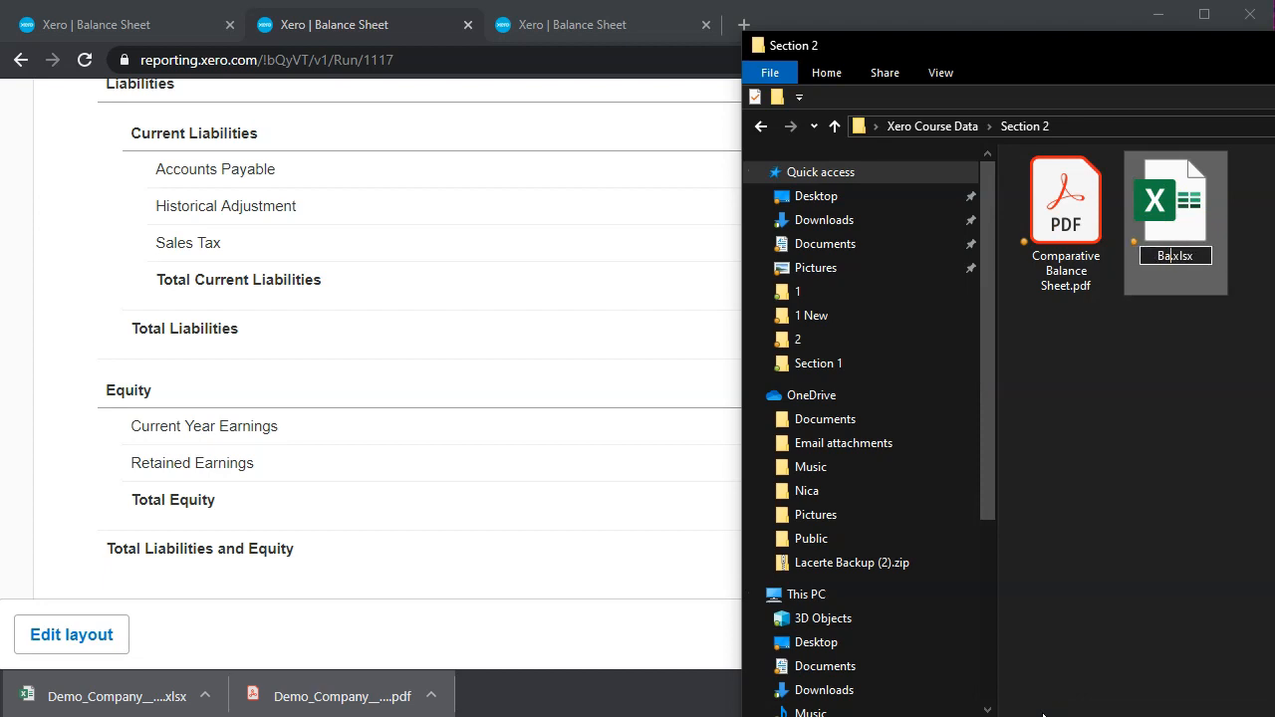
type("nce Shee")
type("t Report")
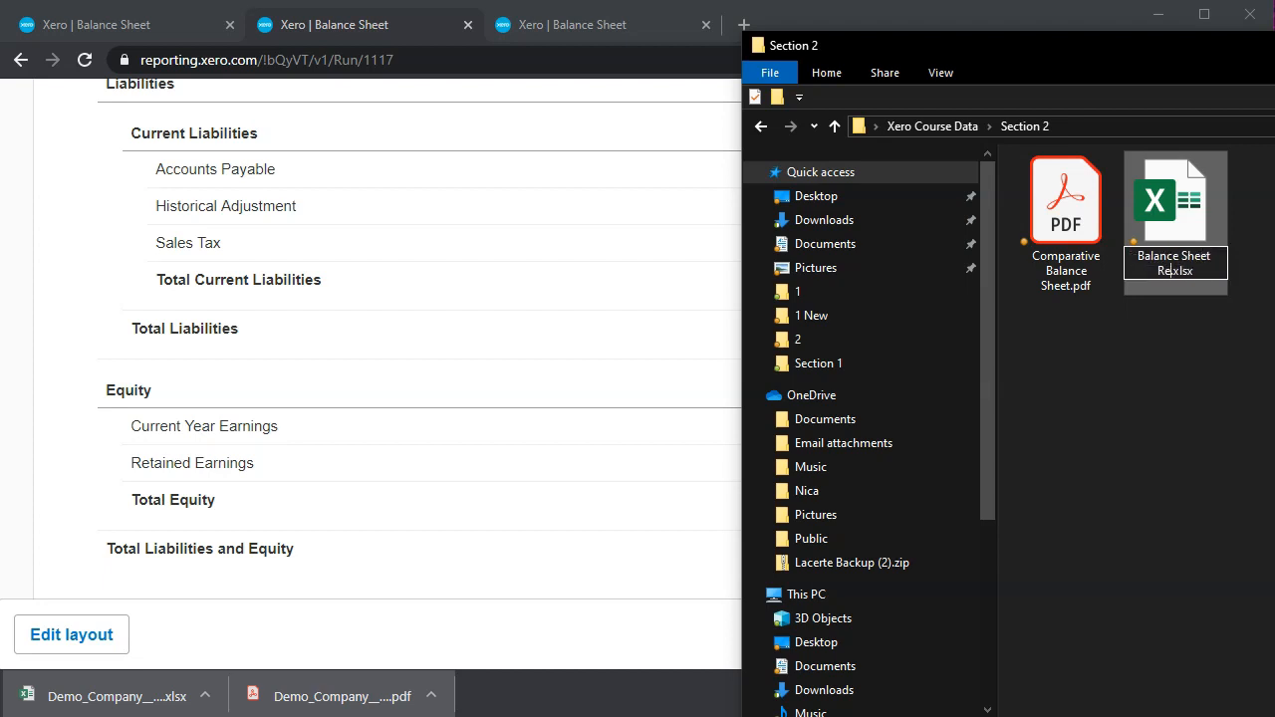
type("s")
Open the Balance Sheet Reports workbook in Excel and select empty cell J6 beside the report
left_click(1195, 206)
left_click(1114, 222)
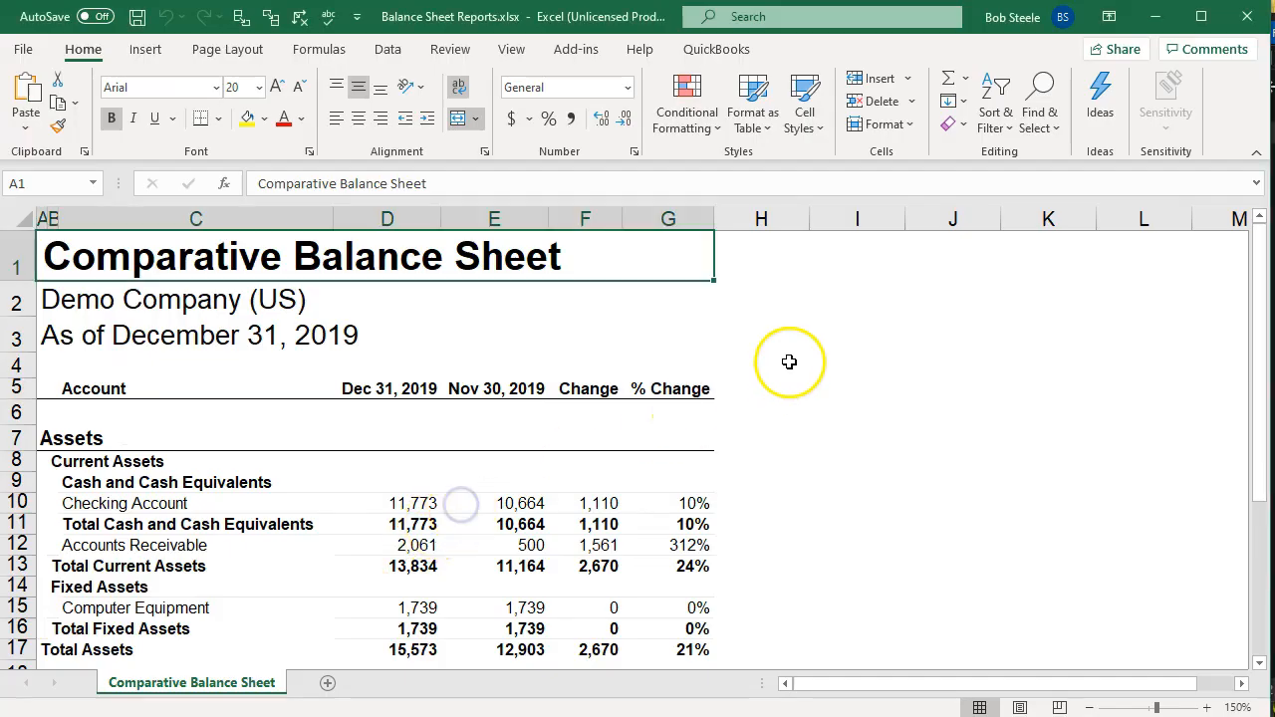
left_click_drag(791, 363, 795, 351)
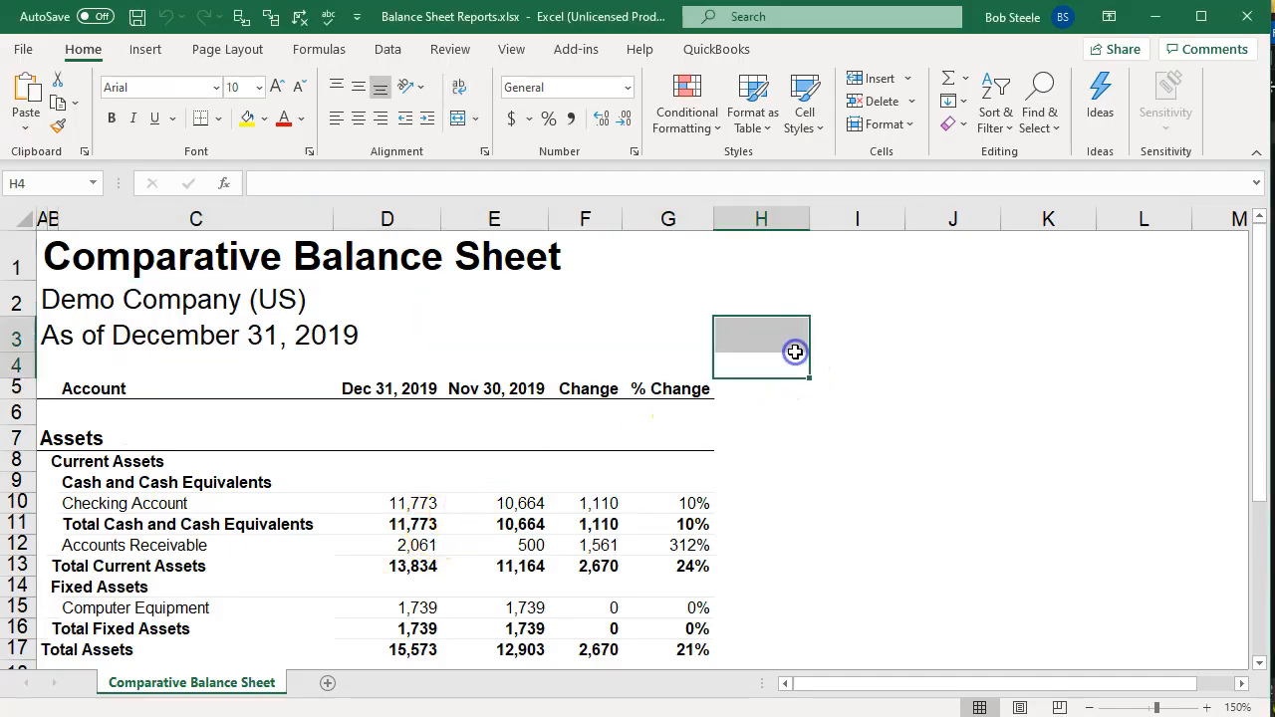
key("Down")
key("Down")
key("Right")
key("Right")
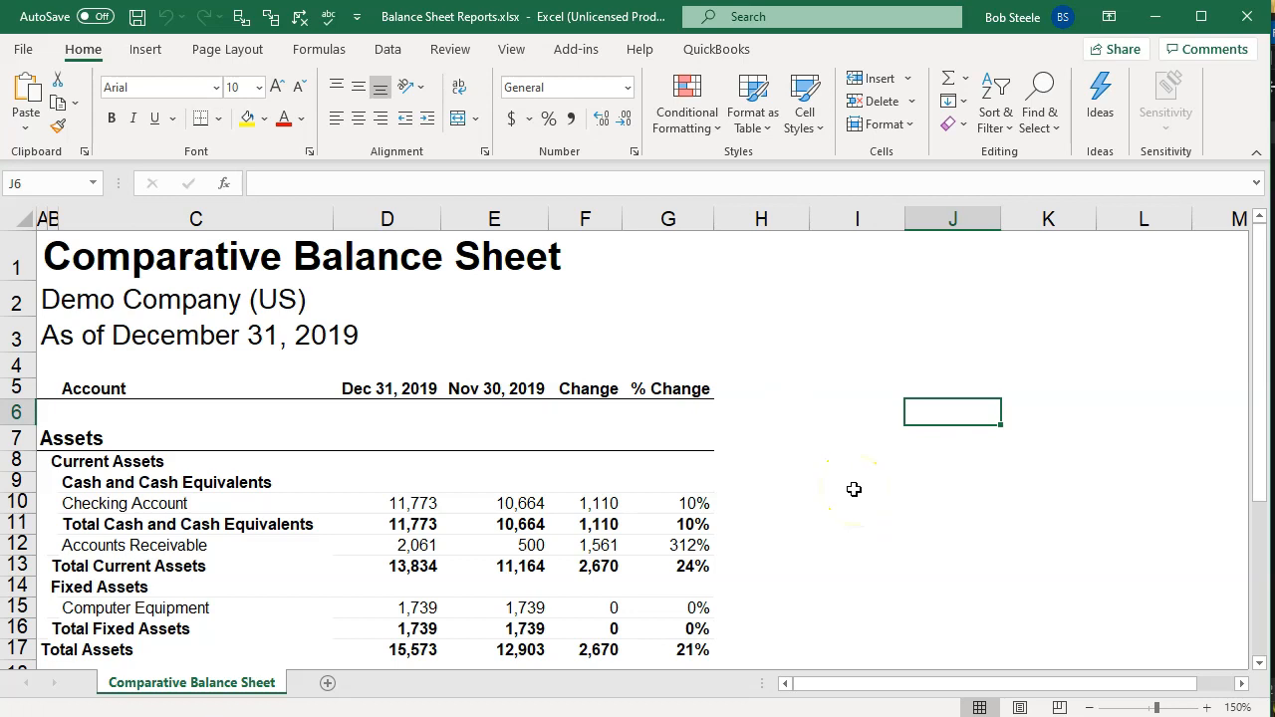
Add a new worksheet named Comp Bal Sheet and go back to the Comparative Balance Sheet worksheet
left_click(330, 686)
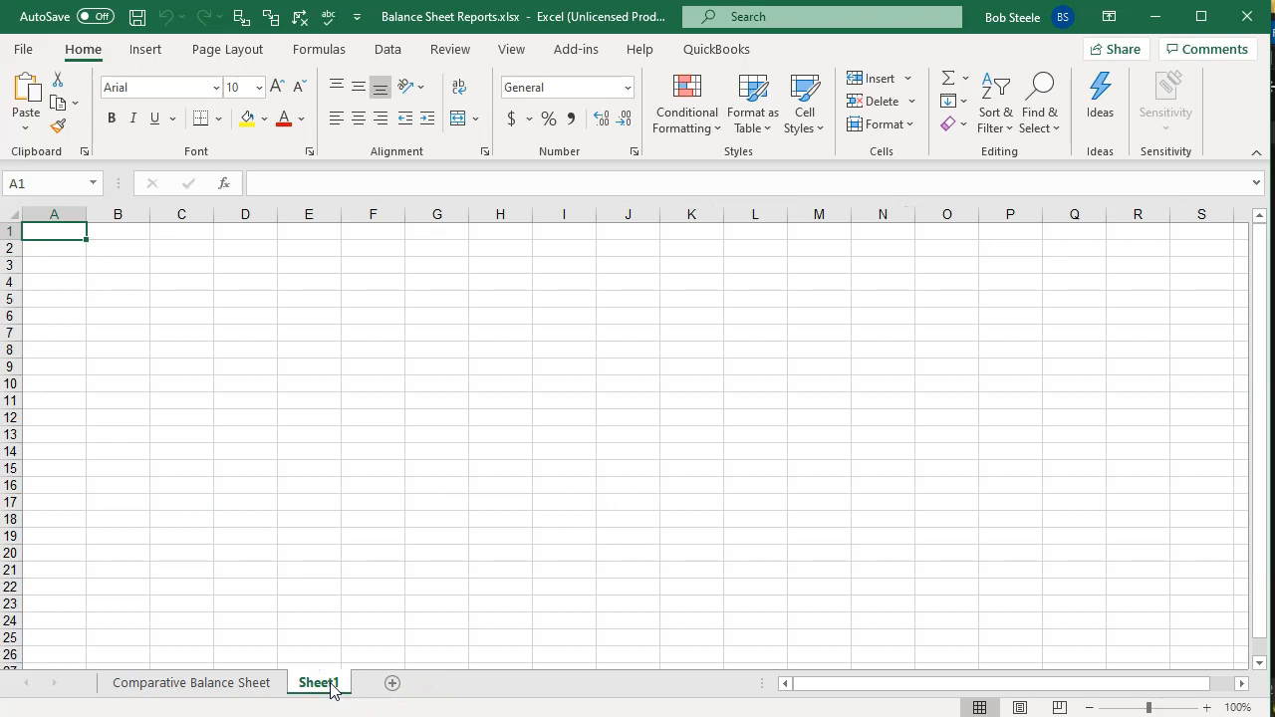
double_click(330, 685)
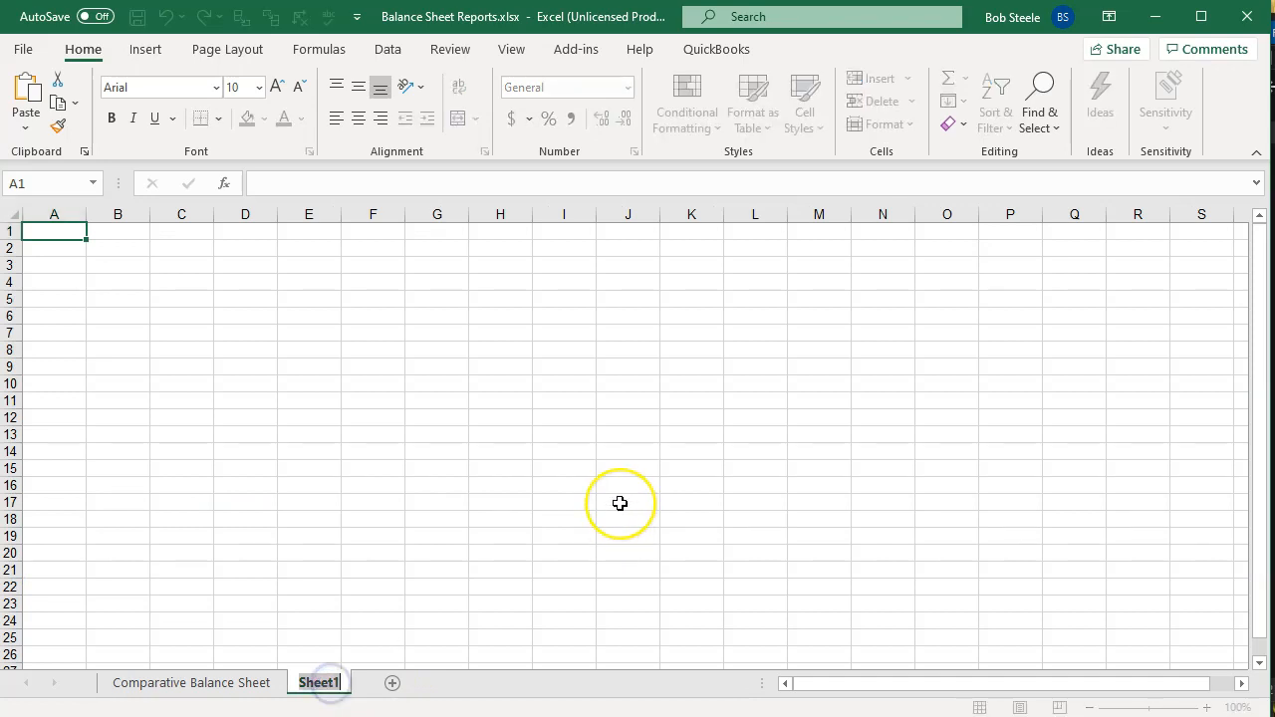
type("Comp Bala")
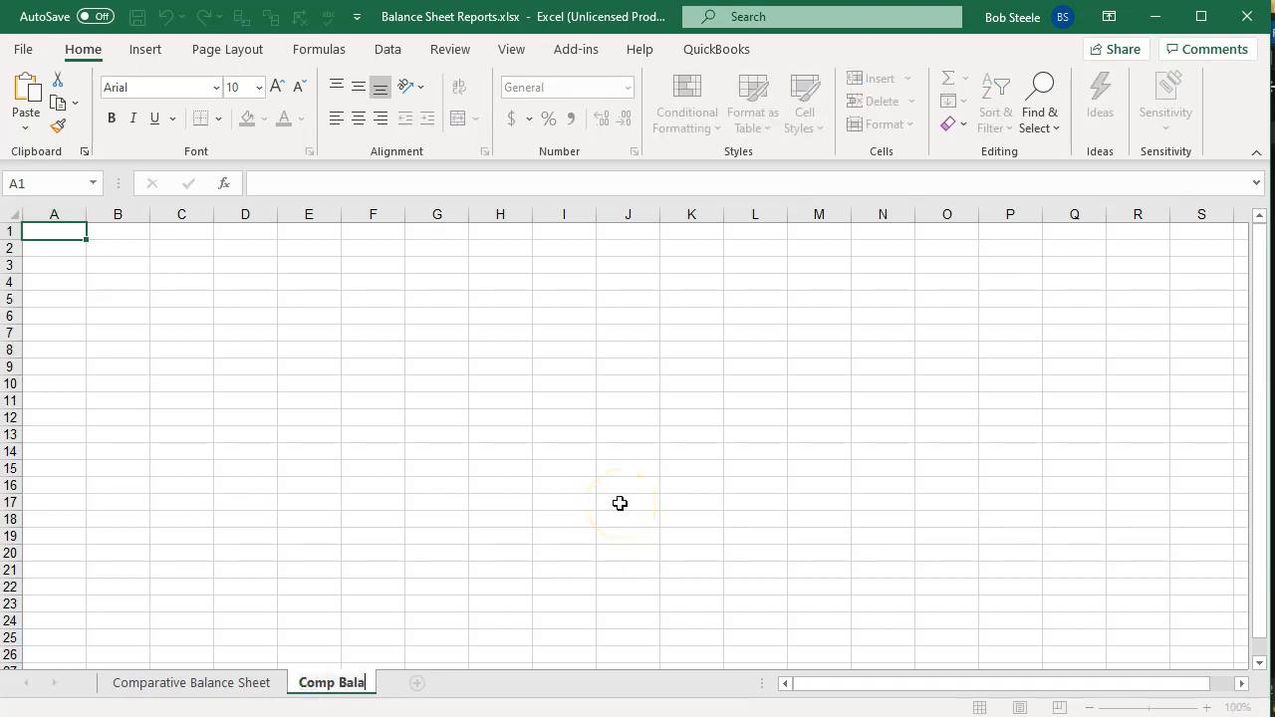
key("BackSpace")
type("Sheet")
left_click(620, 504)
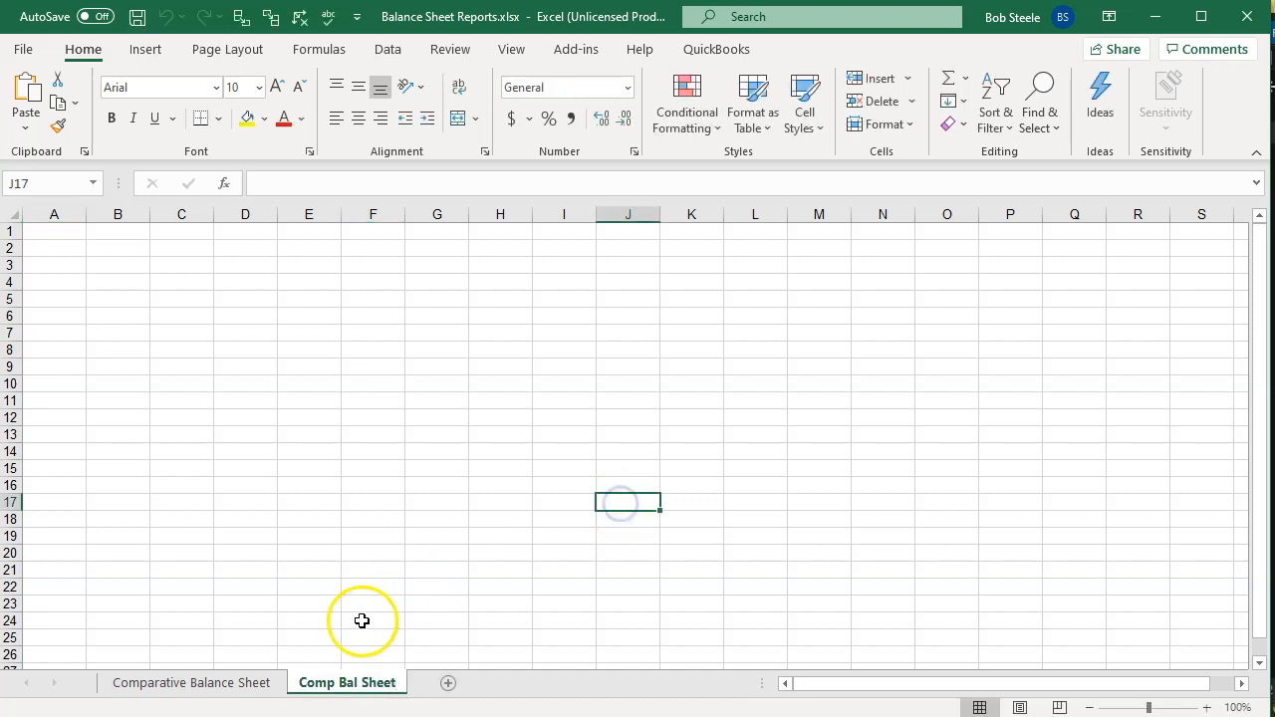
left_click(193, 688)
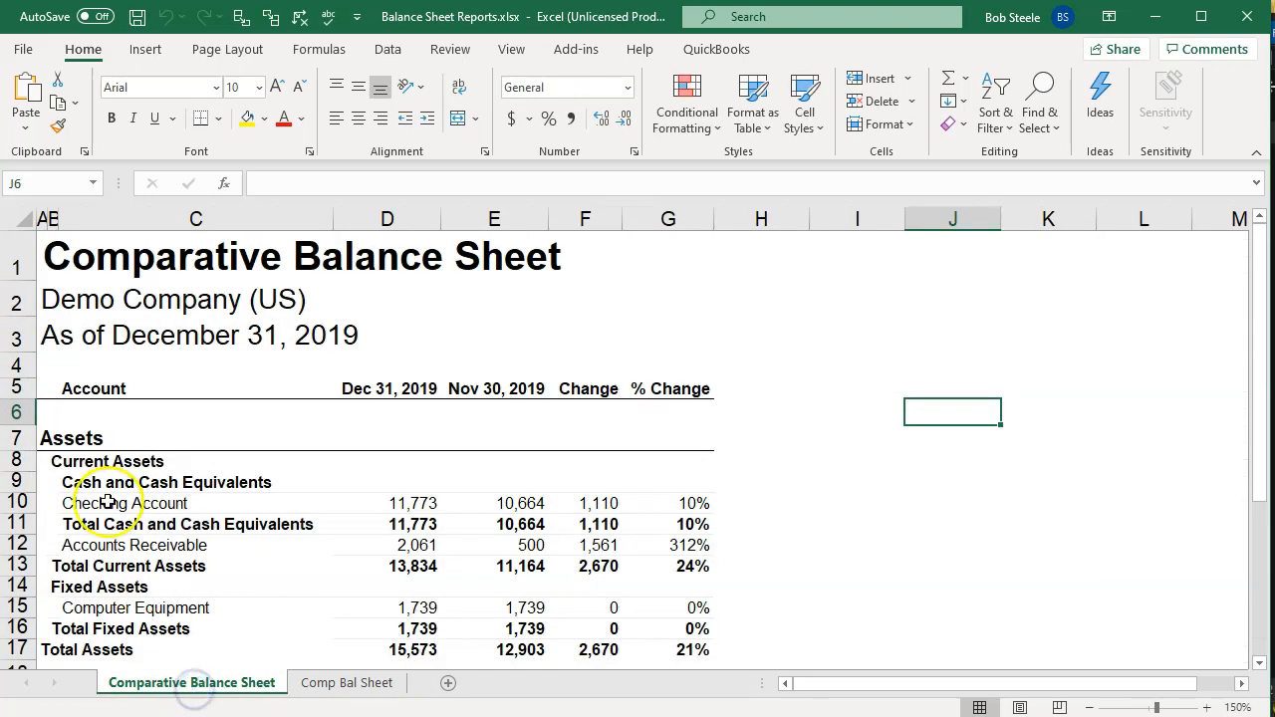
Copy all cells of the Comparative Balance Sheet worksheet and switch to the Comp Bal Sheet worksheet
left_click(20, 219)
left_click(785, 419)
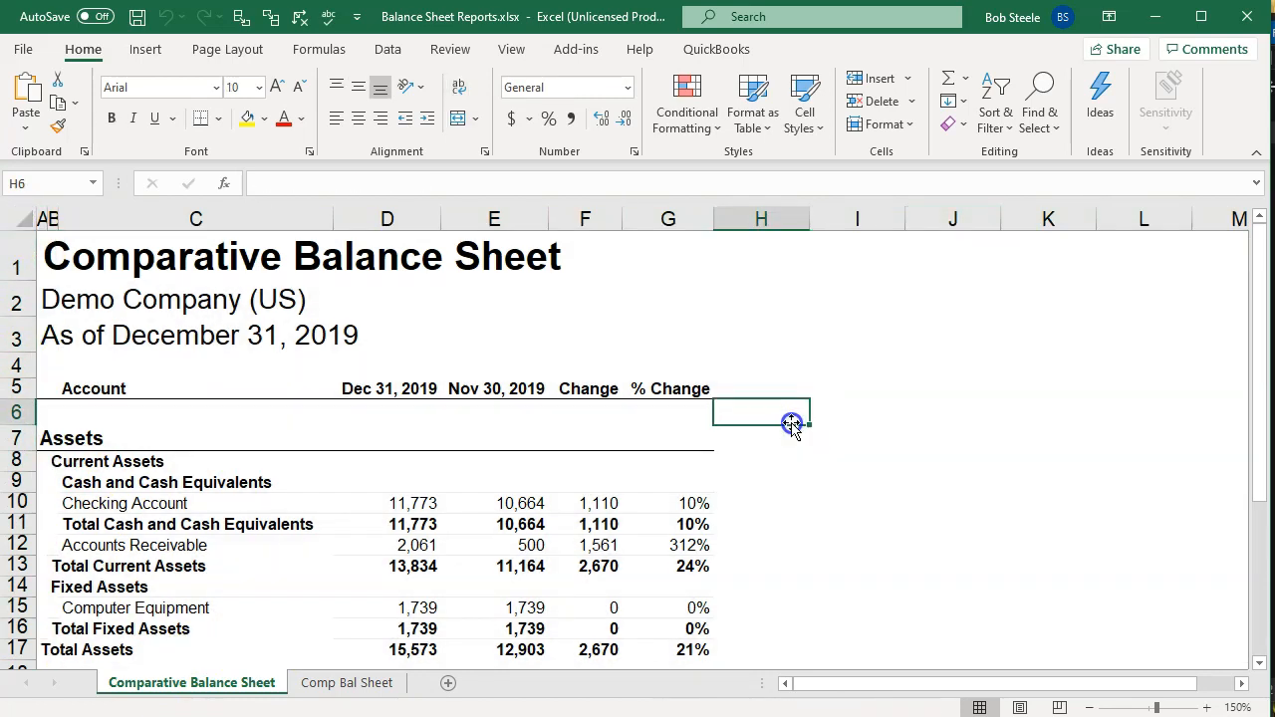
key("ctrl+a")
right_click(783, 509)
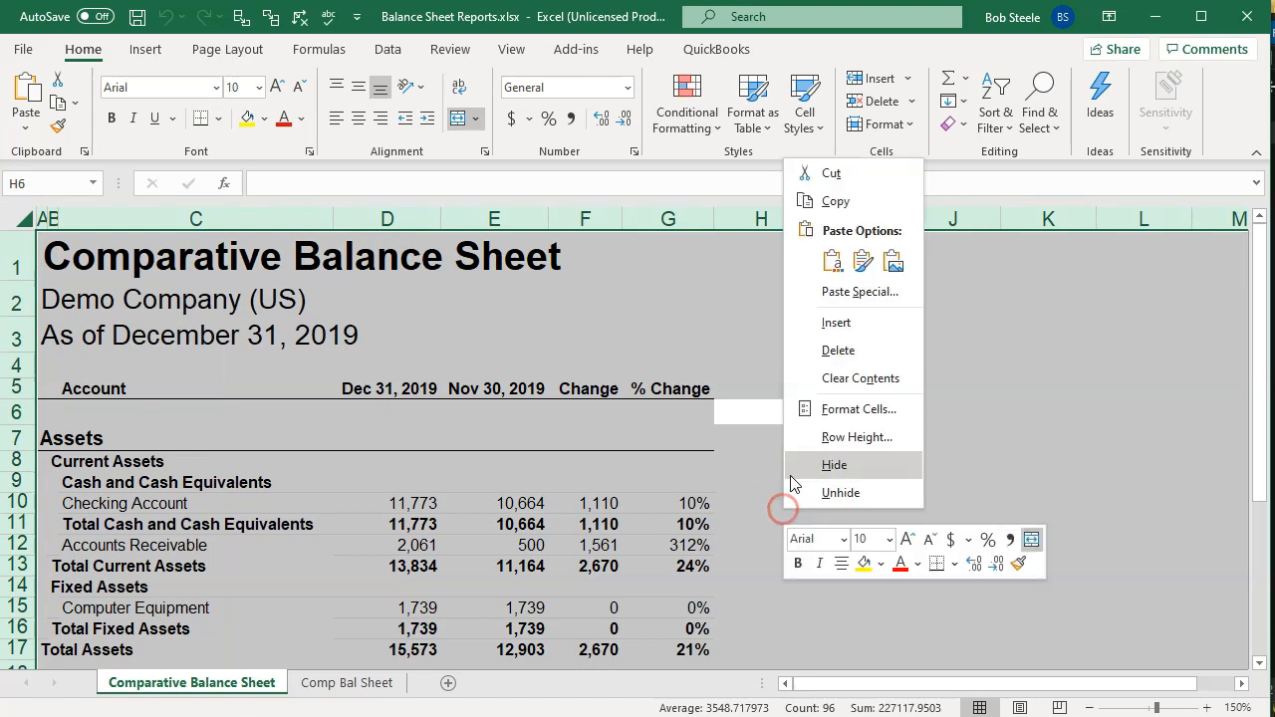
left_click(835, 201)
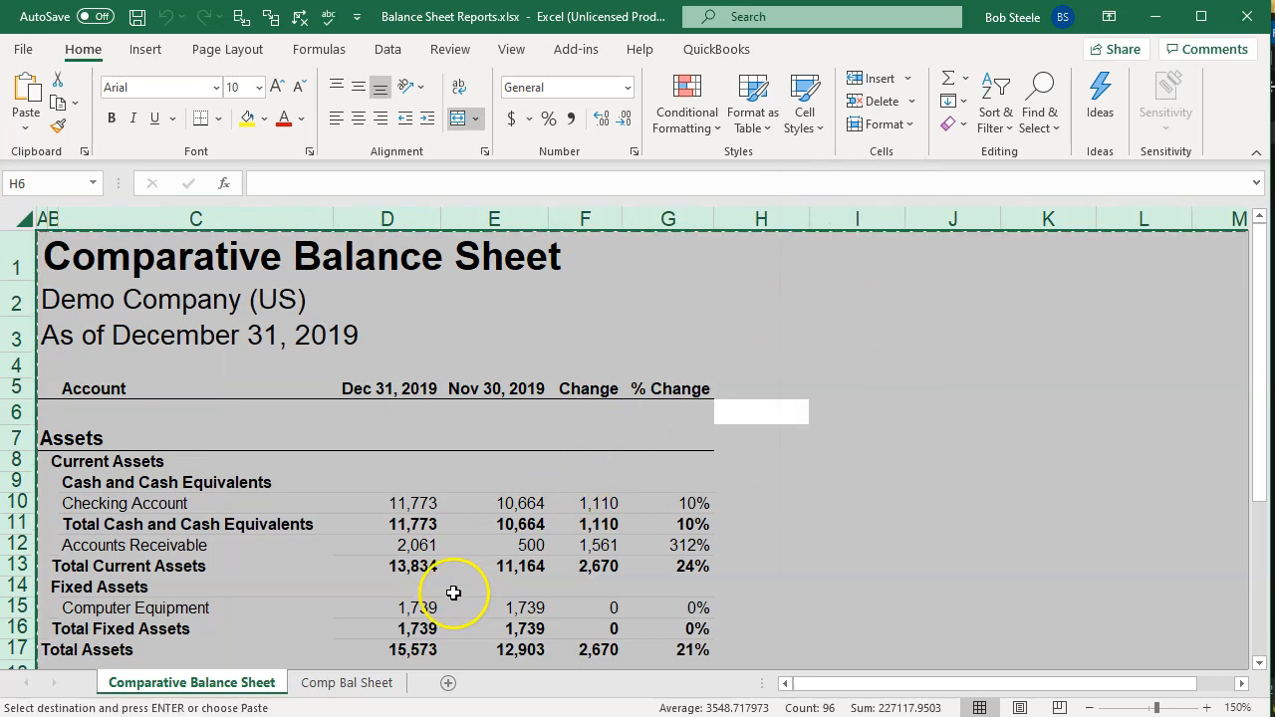
left_click(349, 683)
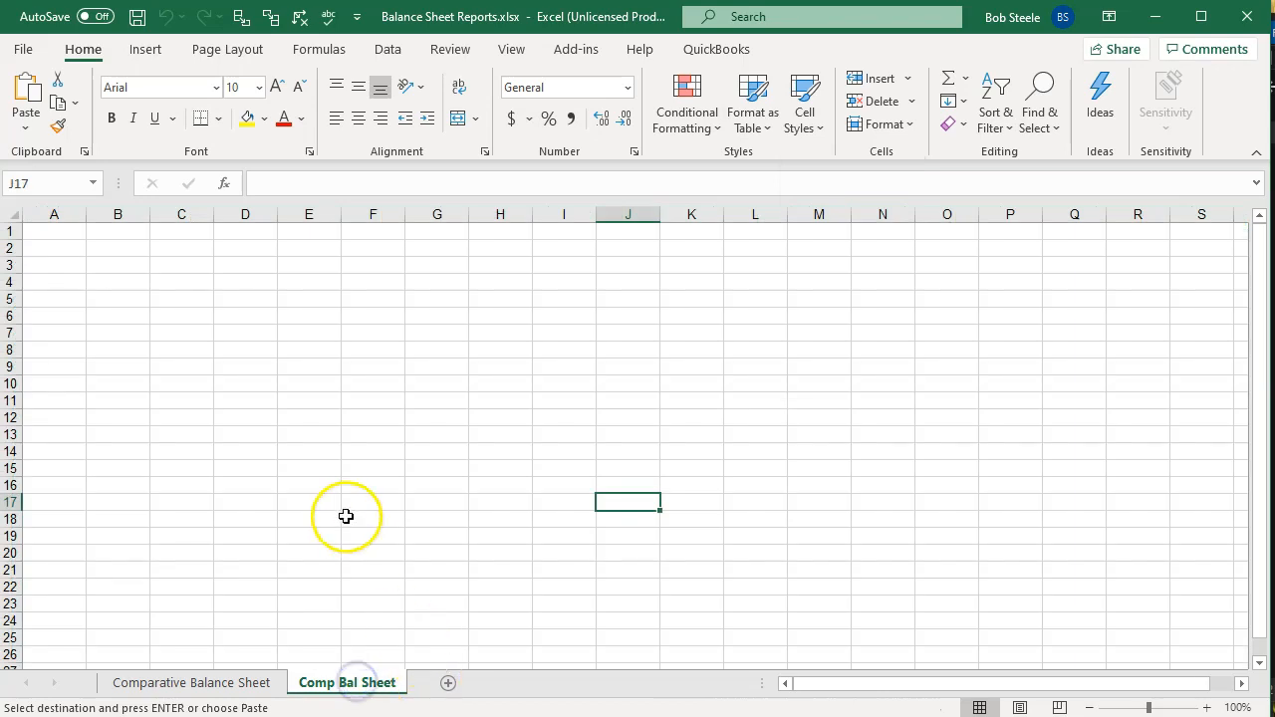
Try to paste the copied worksheet cells at D6 of the Comp Bal Sheet worksheet
left_click(57, 232)
left_click(16, 215)
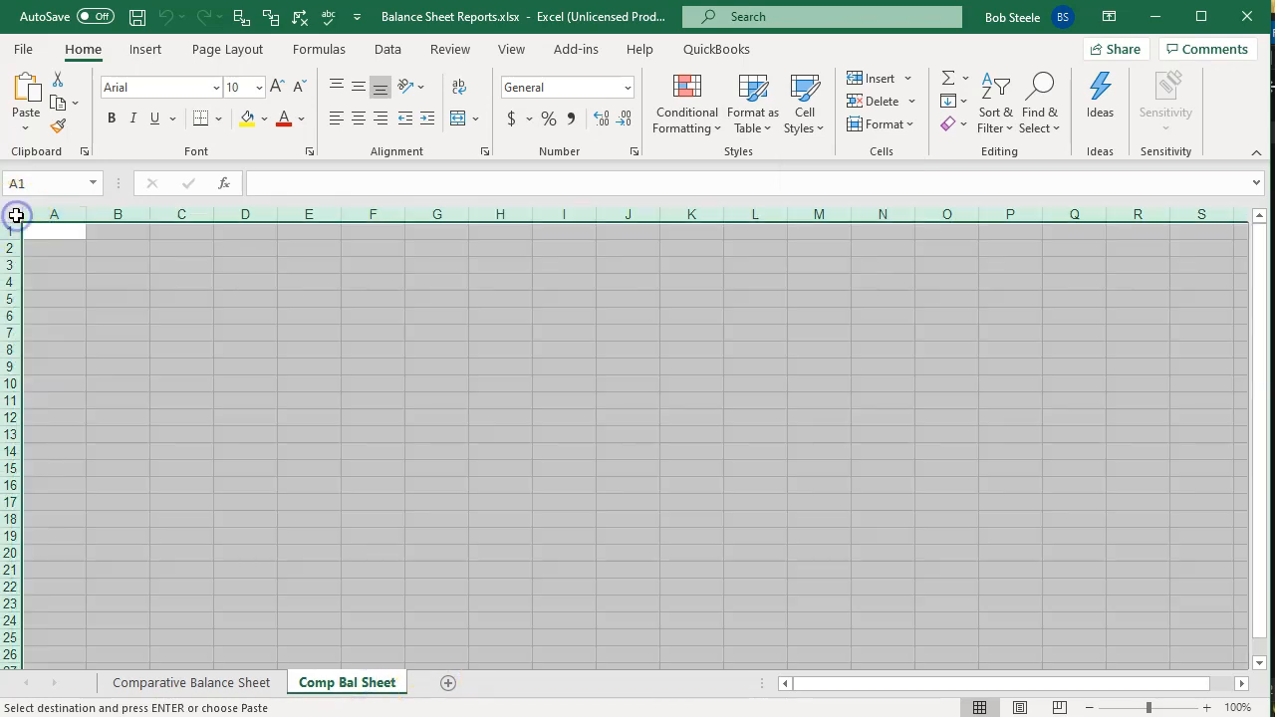
left_click(229, 419)
key("ctrl+a")
left_click(392, 462)
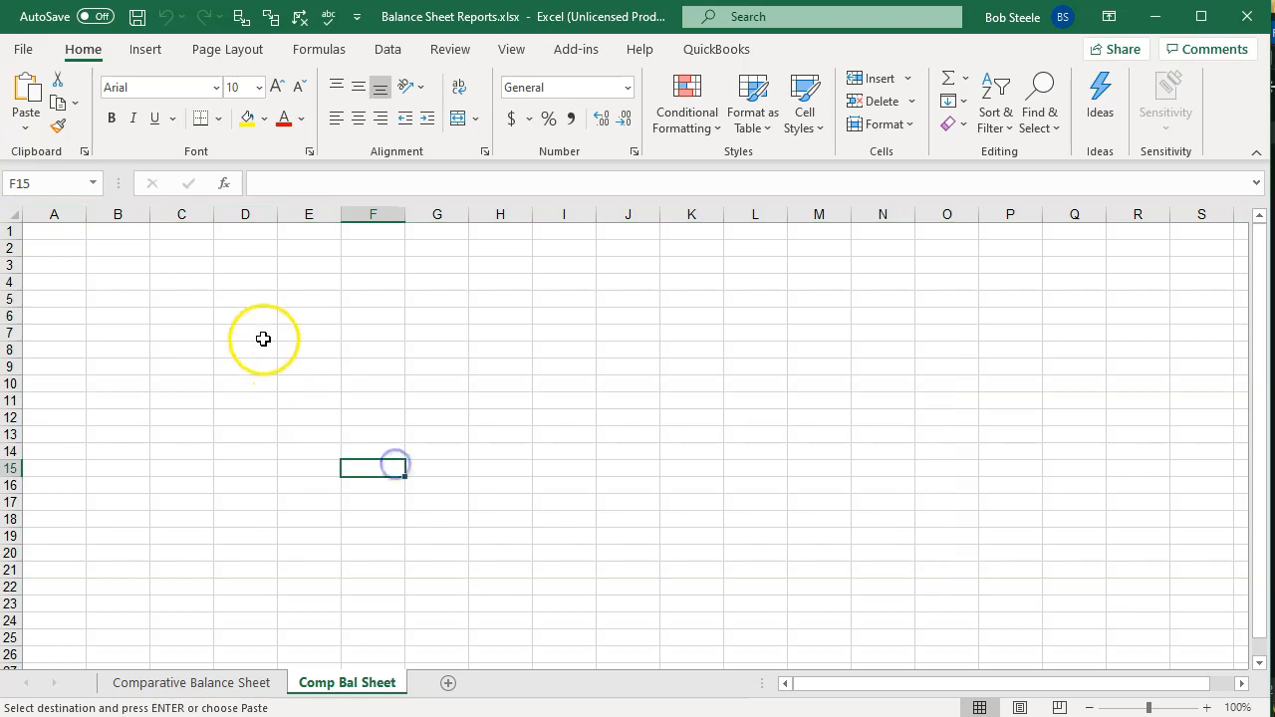
left_click(246, 321)
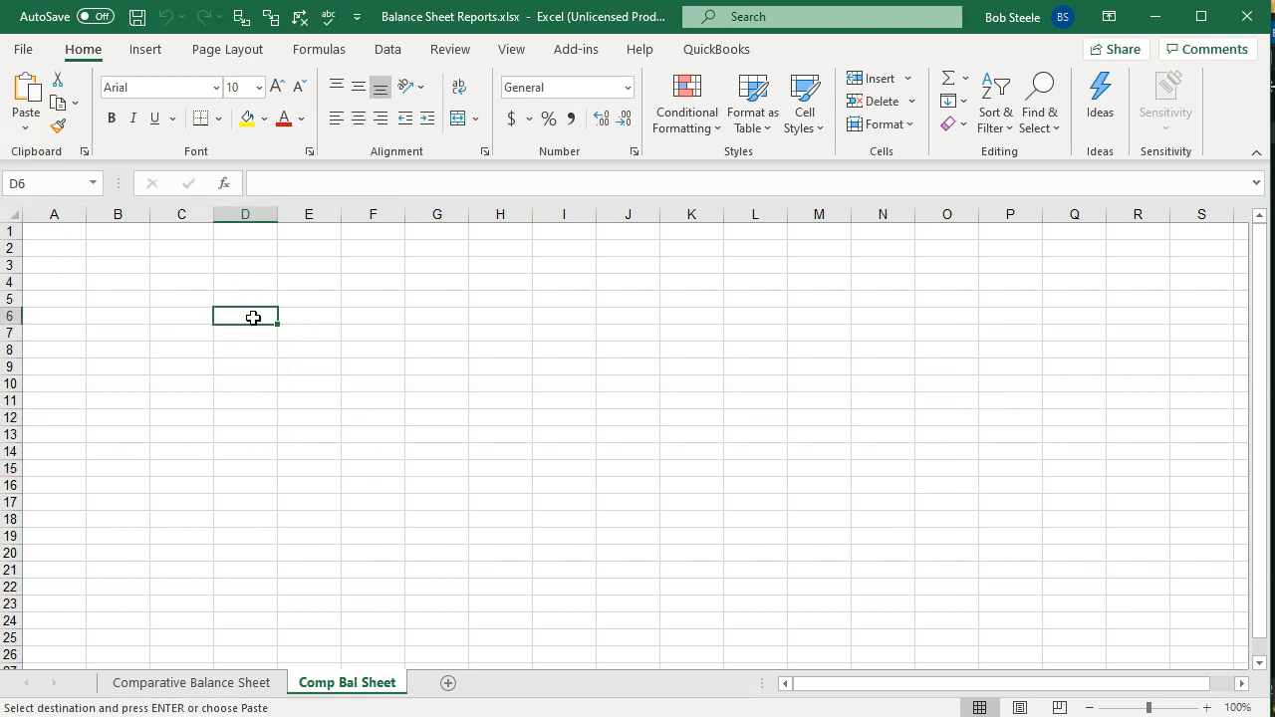
right_click(249, 319)
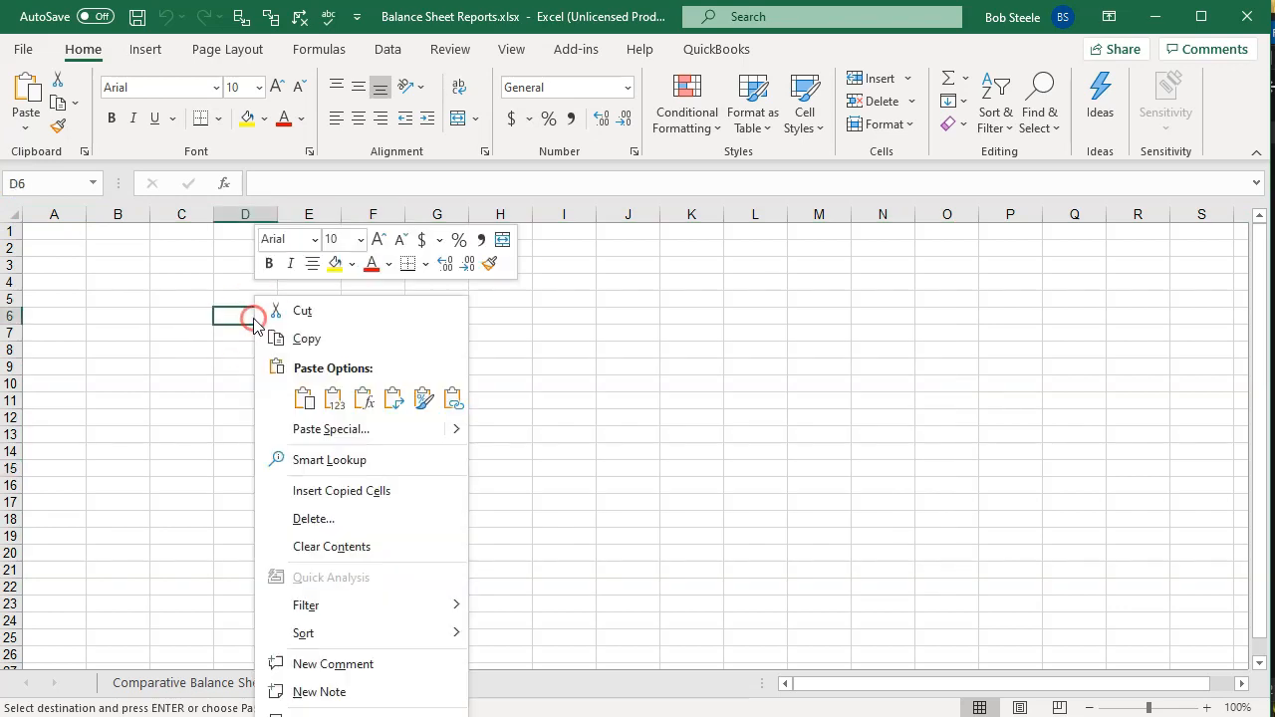
left_click(304, 399)
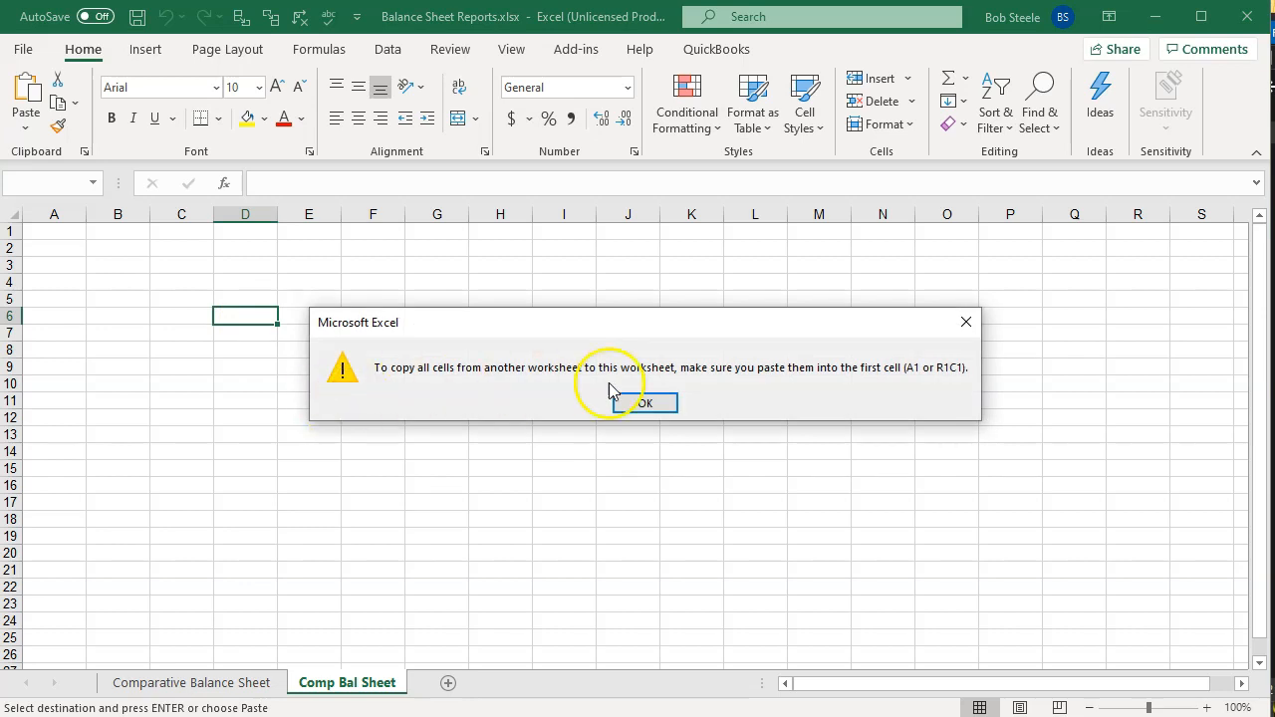
left_click(644, 403)
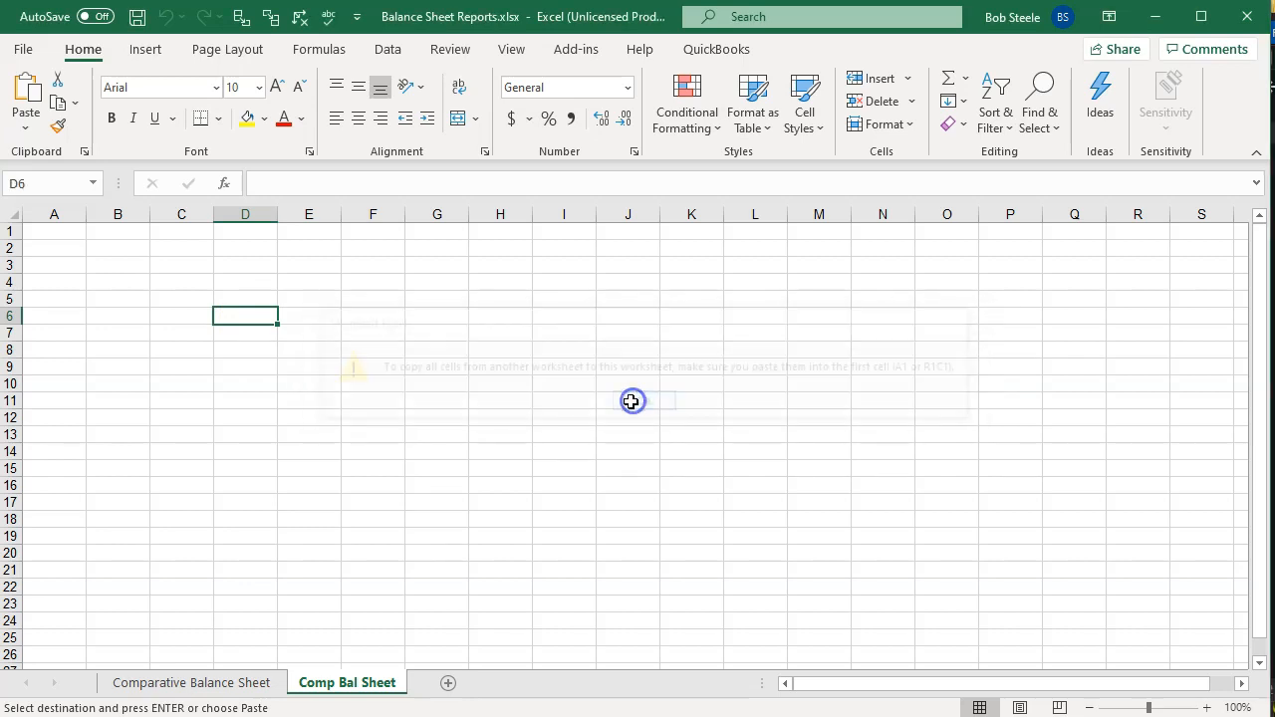
Paste the copied report over the entire Comp Bal Sheet worksheet, starting from its first cell
left_click(11, 215)
right_click(193, 335)
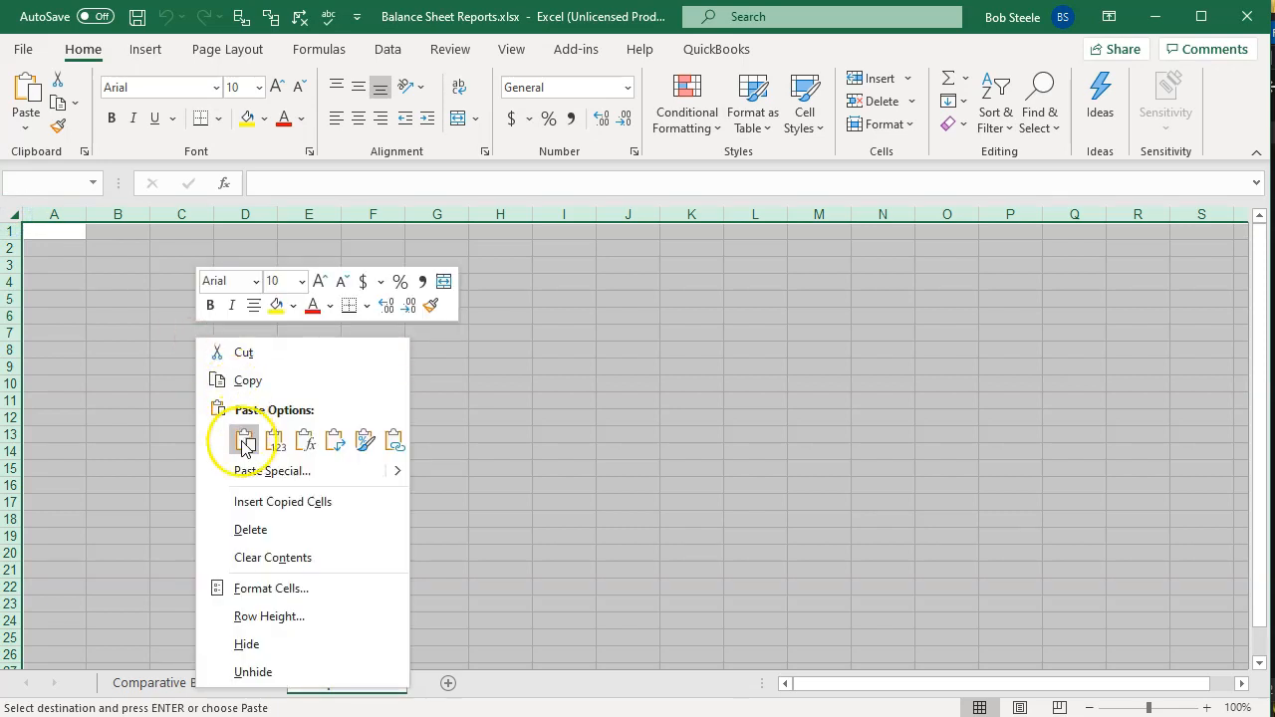
left_click(243, 440)
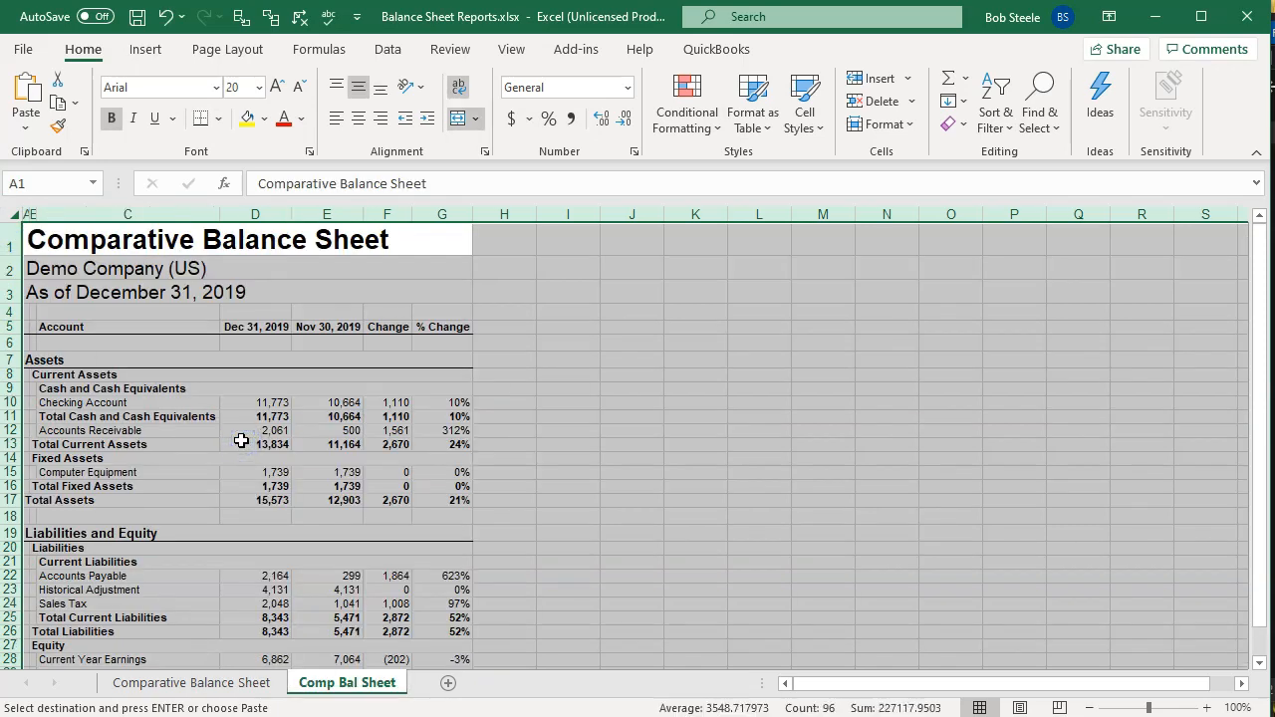
left_click(241, 440)
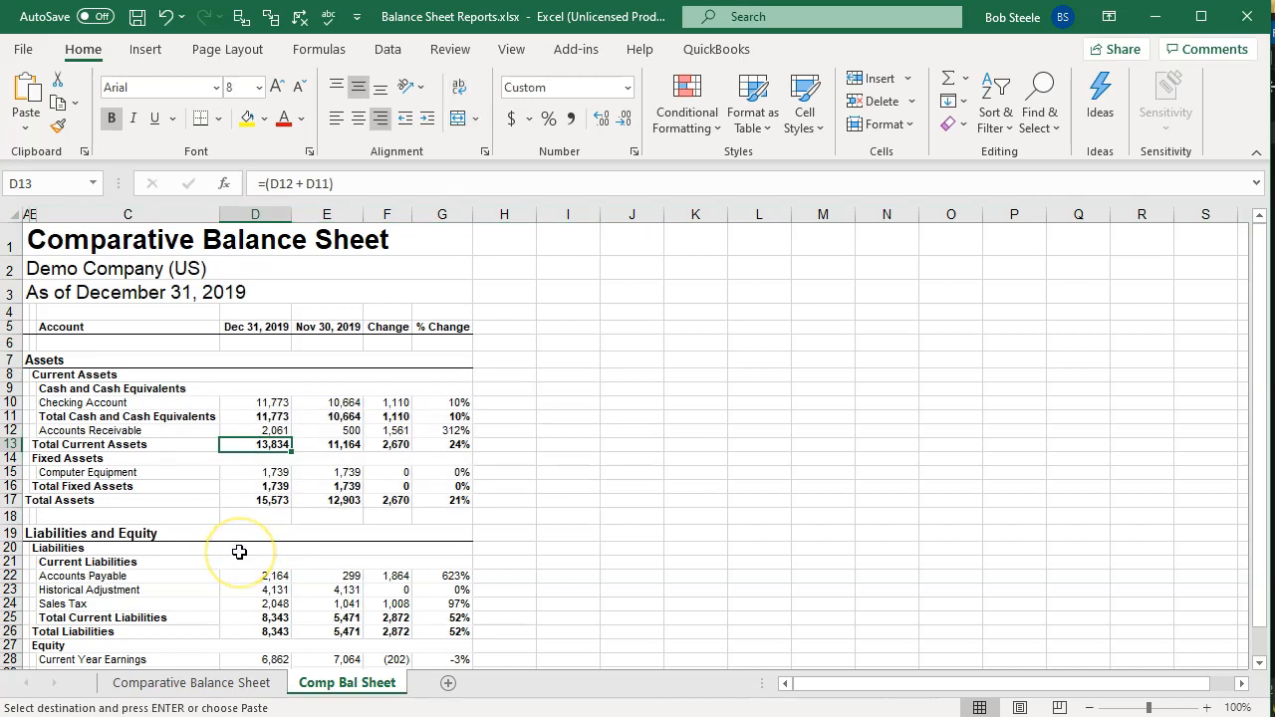
scroll(239, 552, "up", 1)
scroll(239, 552, "up", 1)
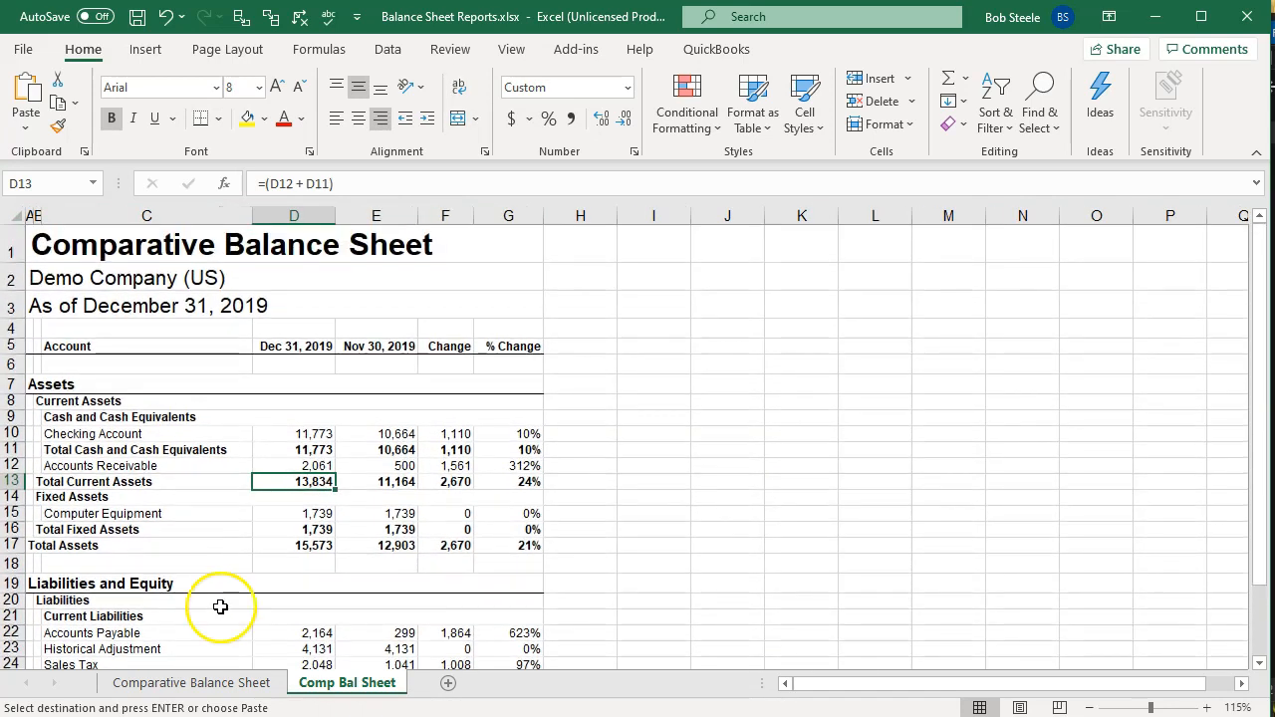
Set the zoom of the Comp Bal Sheet worksheet to 150% to match the Comparative Balance Sheet worksheet
left_click(190, 683)
left_click(380, 524)
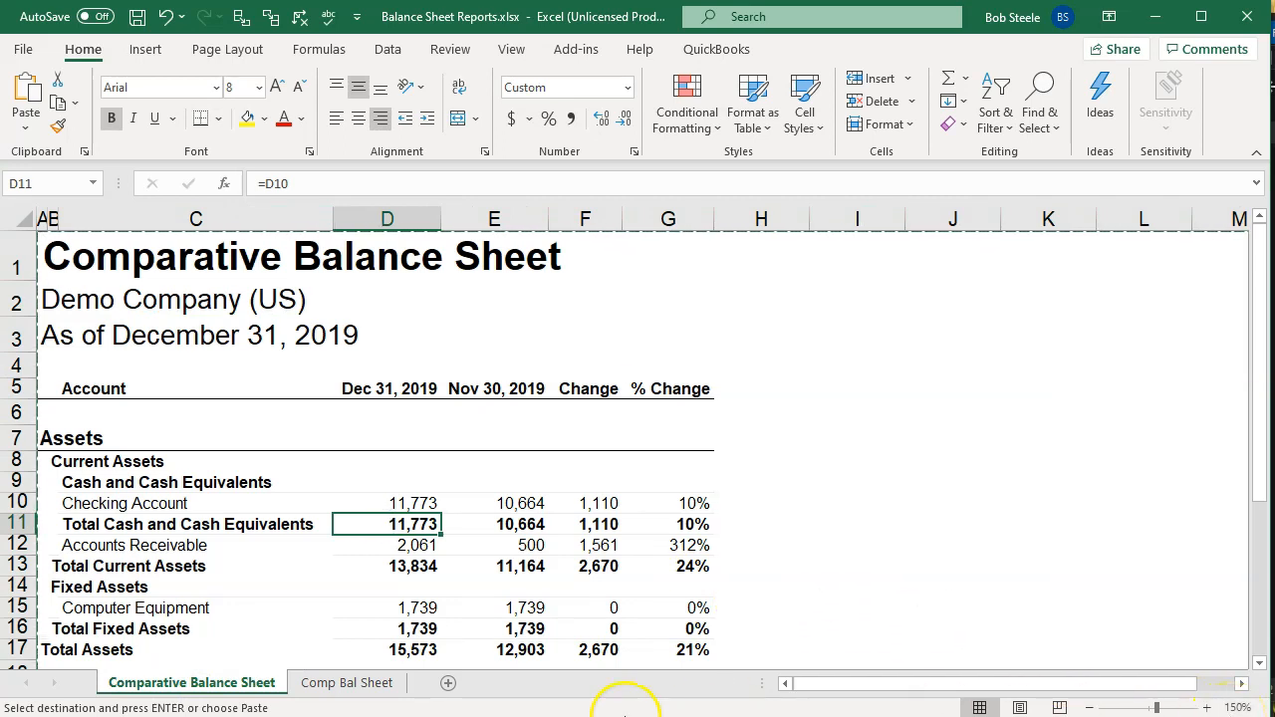
left_click(313, 686)
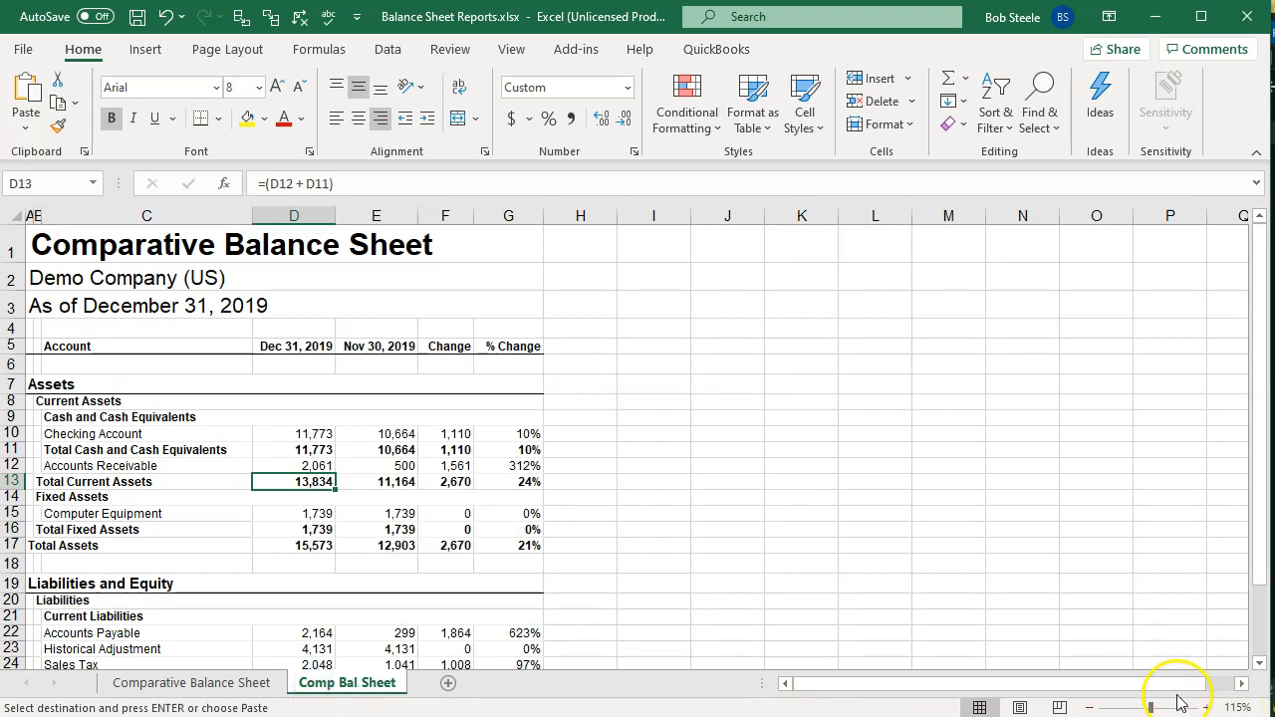
left_click(1205, 708)
left_click(1205, 709)
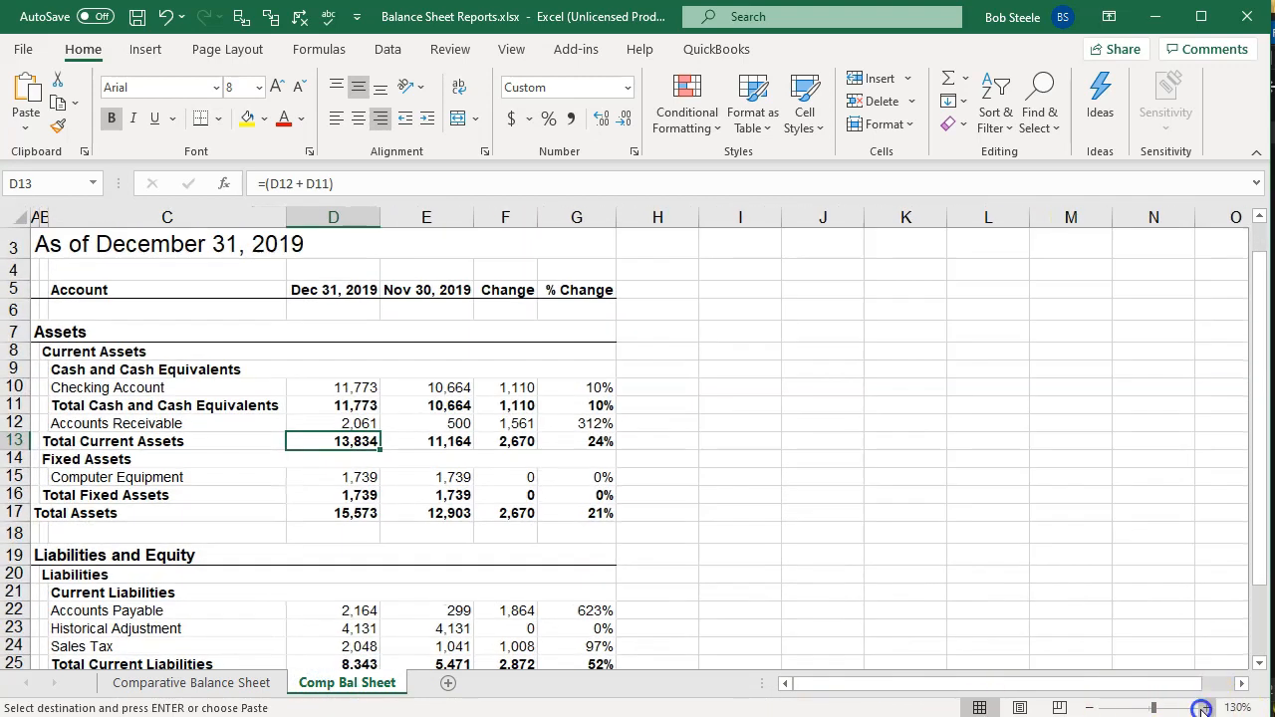
left_click(1205, 708)
left_click(1204, 708)
scroll(506, 513, "up", 2)
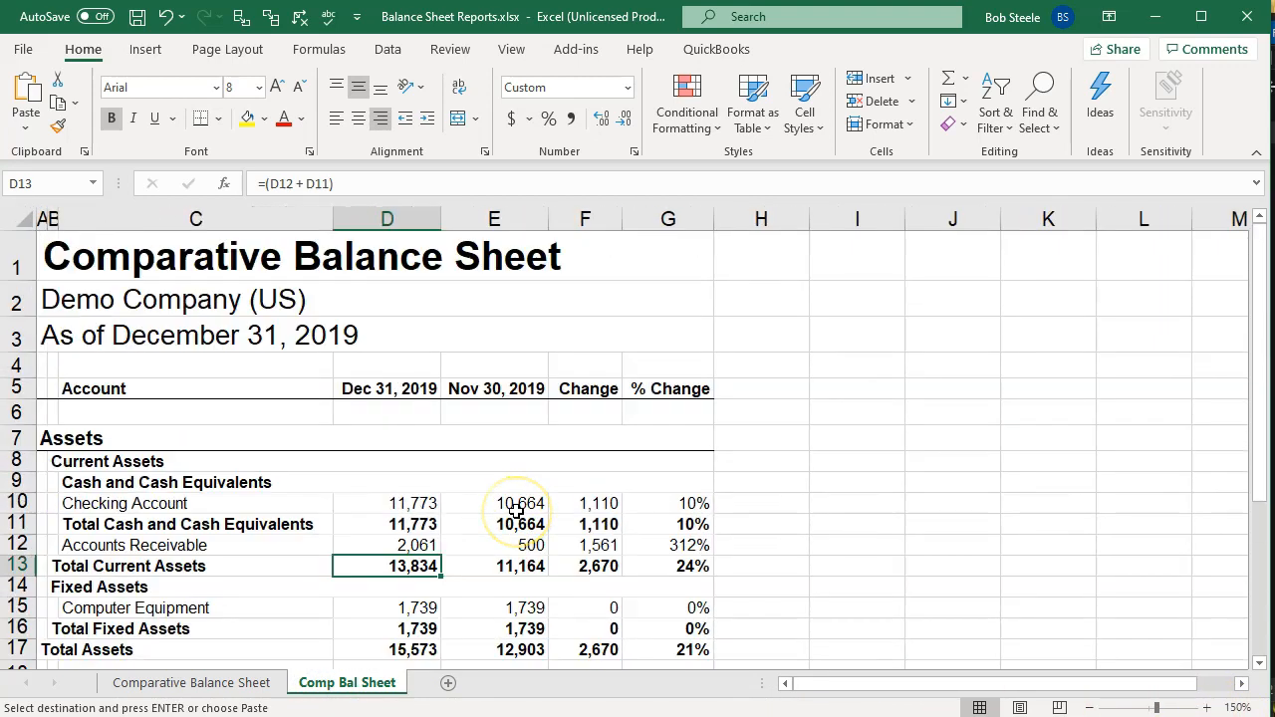
Compare the original Comparative Balance Sheet worksheet with its copy on Comp Bal Sheet, ending on empty cell J12
left_click(249, 688)
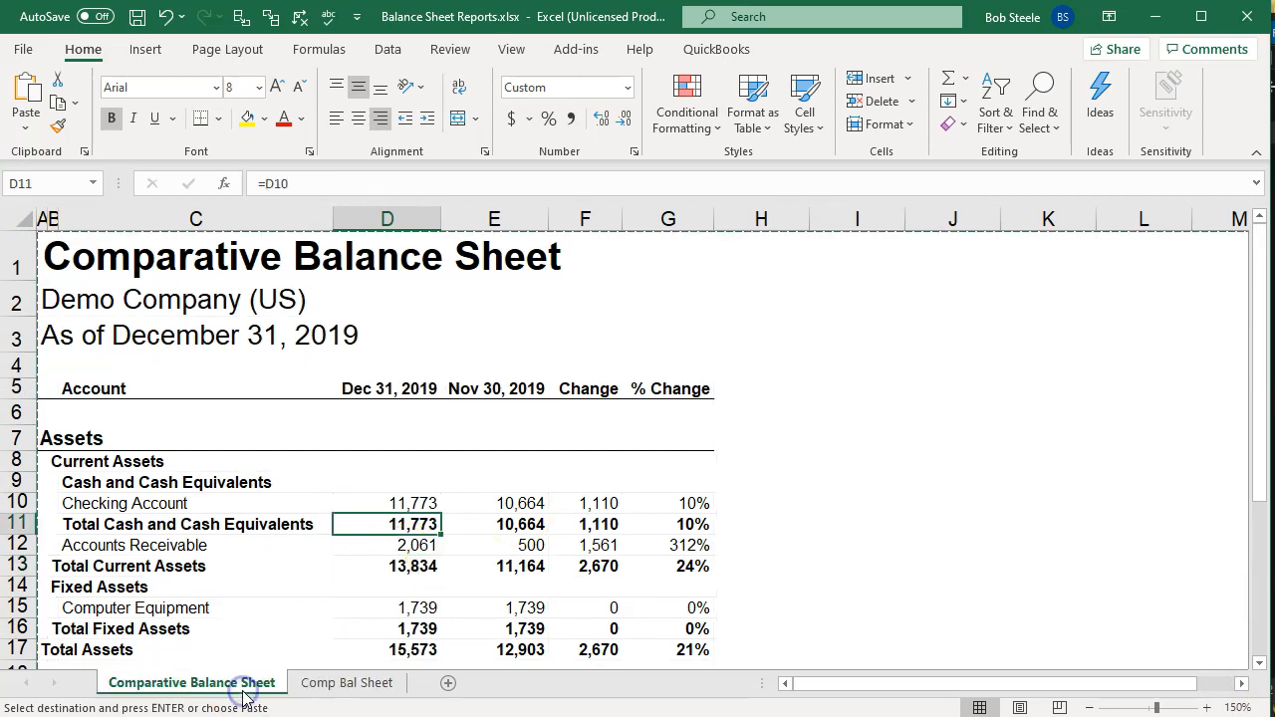
left_click(500, 314)
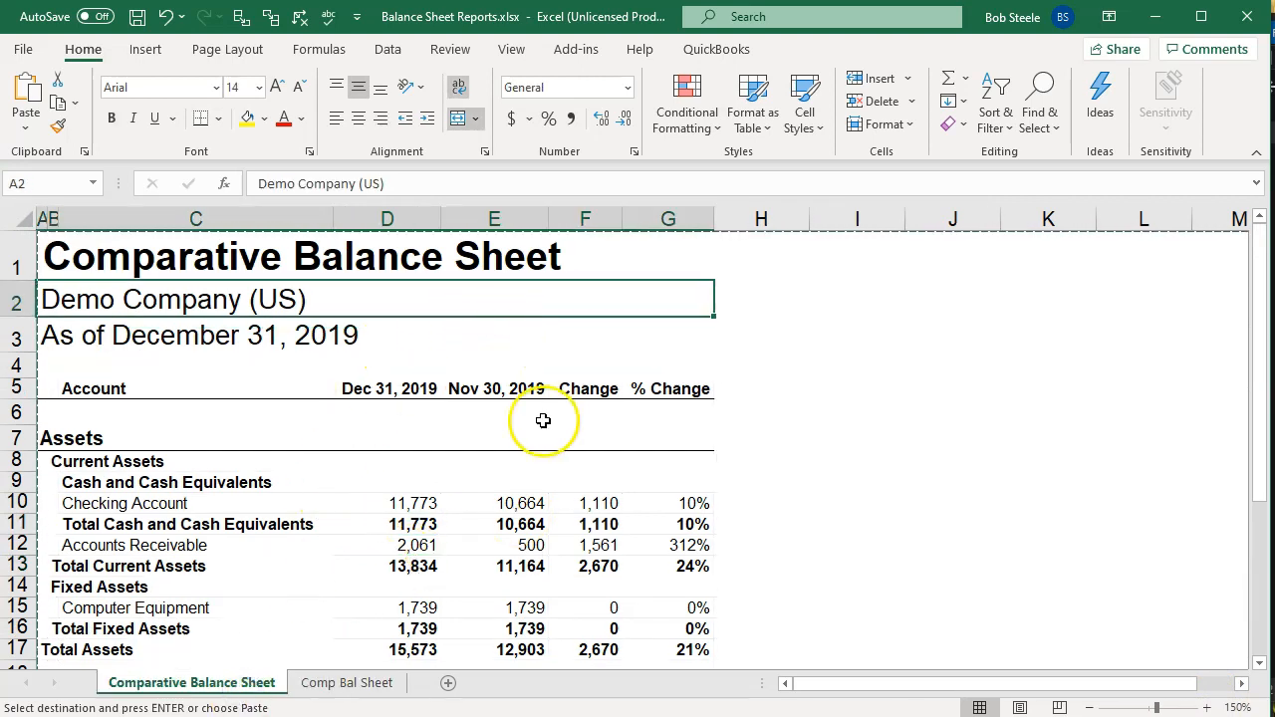
left_click(327, 684)
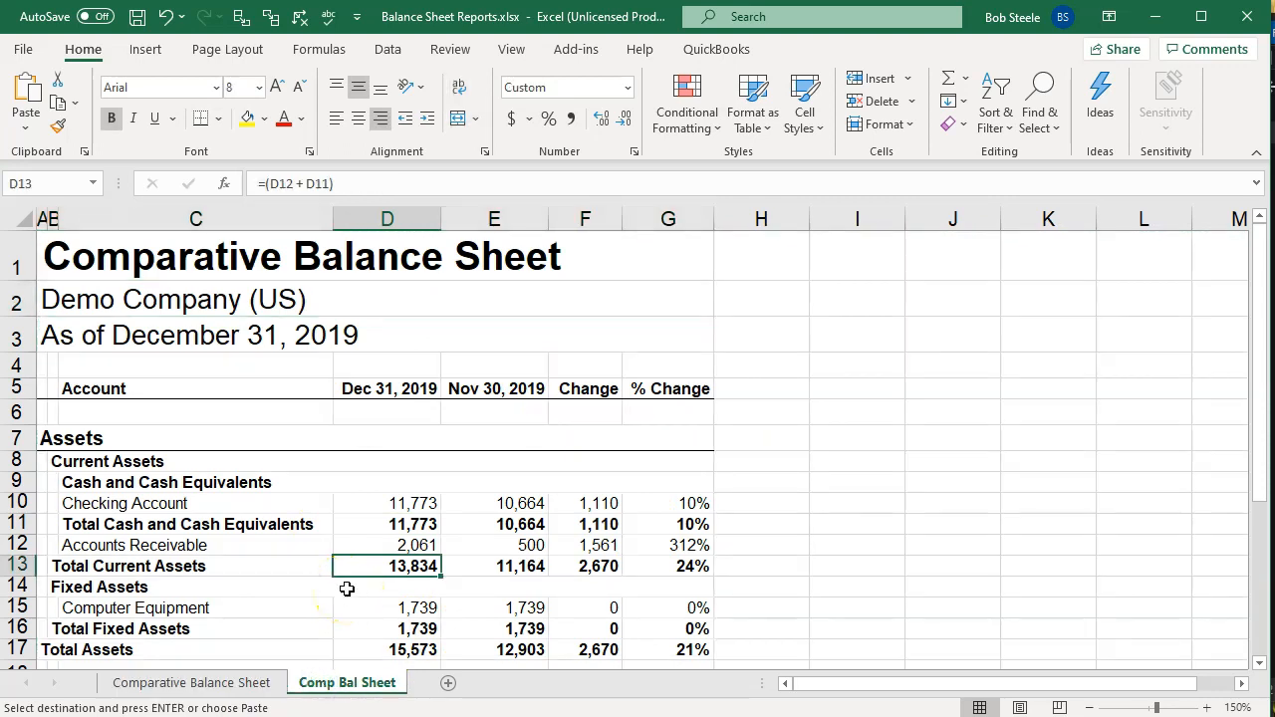
left_click(317, 508)
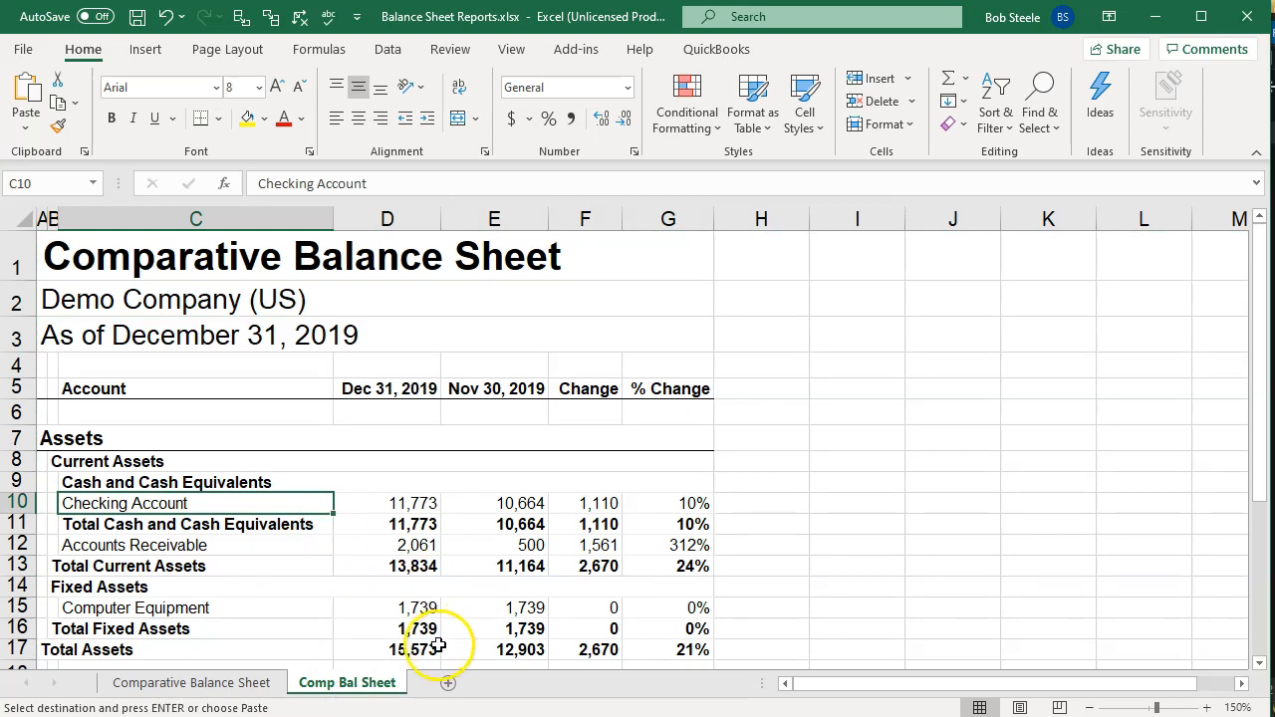
left_click(950, 540)
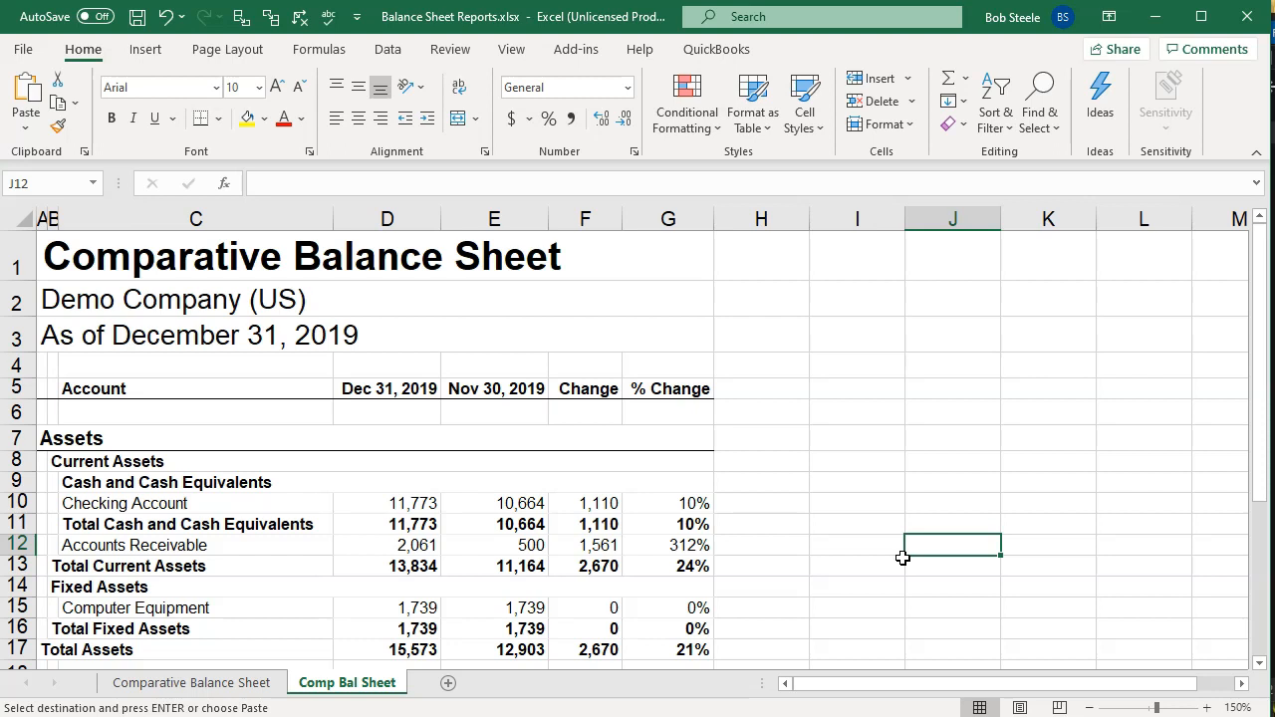
Check the files in the Section 2 folder and return to the Comp Bal Sheet worksheet
left_click_drag(1274, 50, 767, 54)
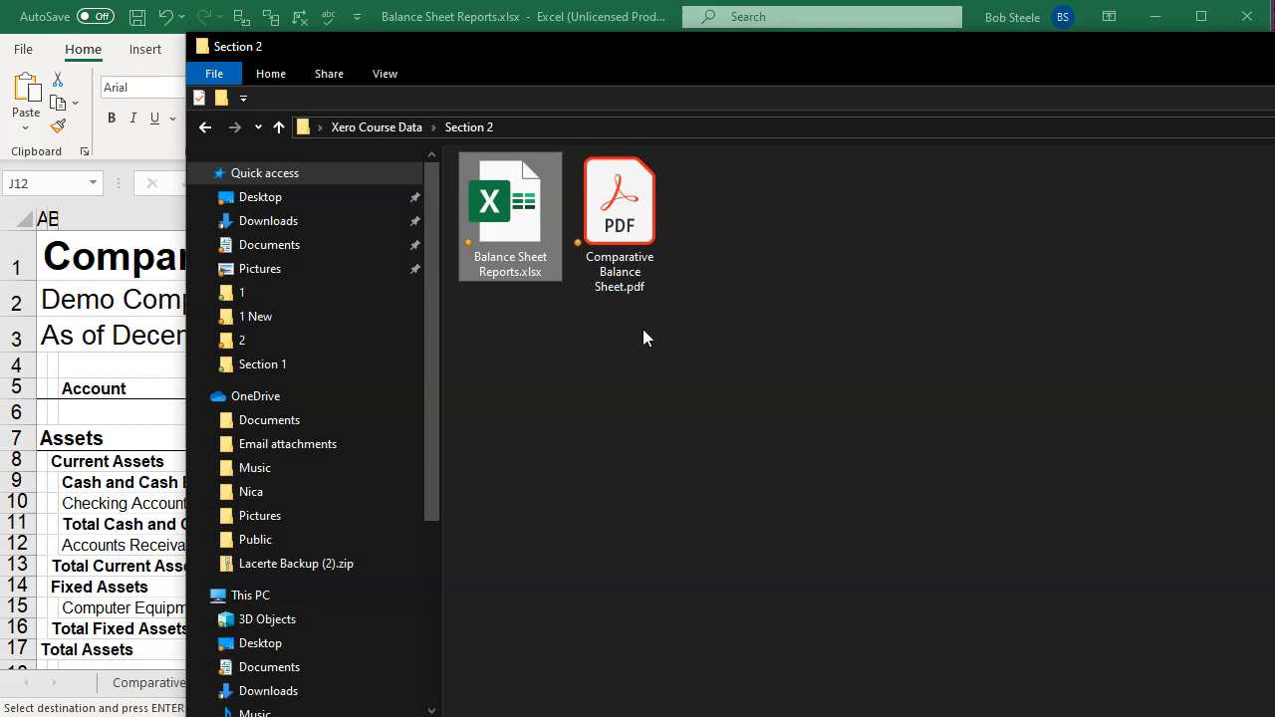
left_click_drag(611, 80, 1274, 12)
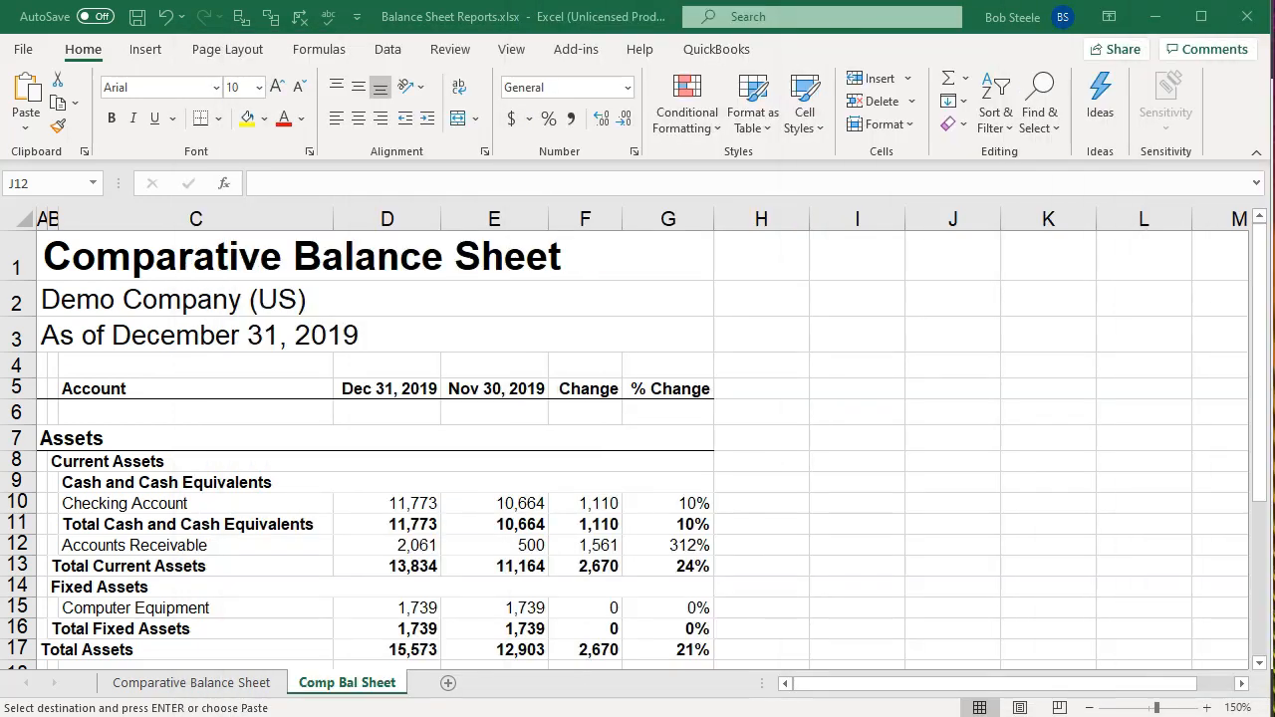
left_click(505, 510)
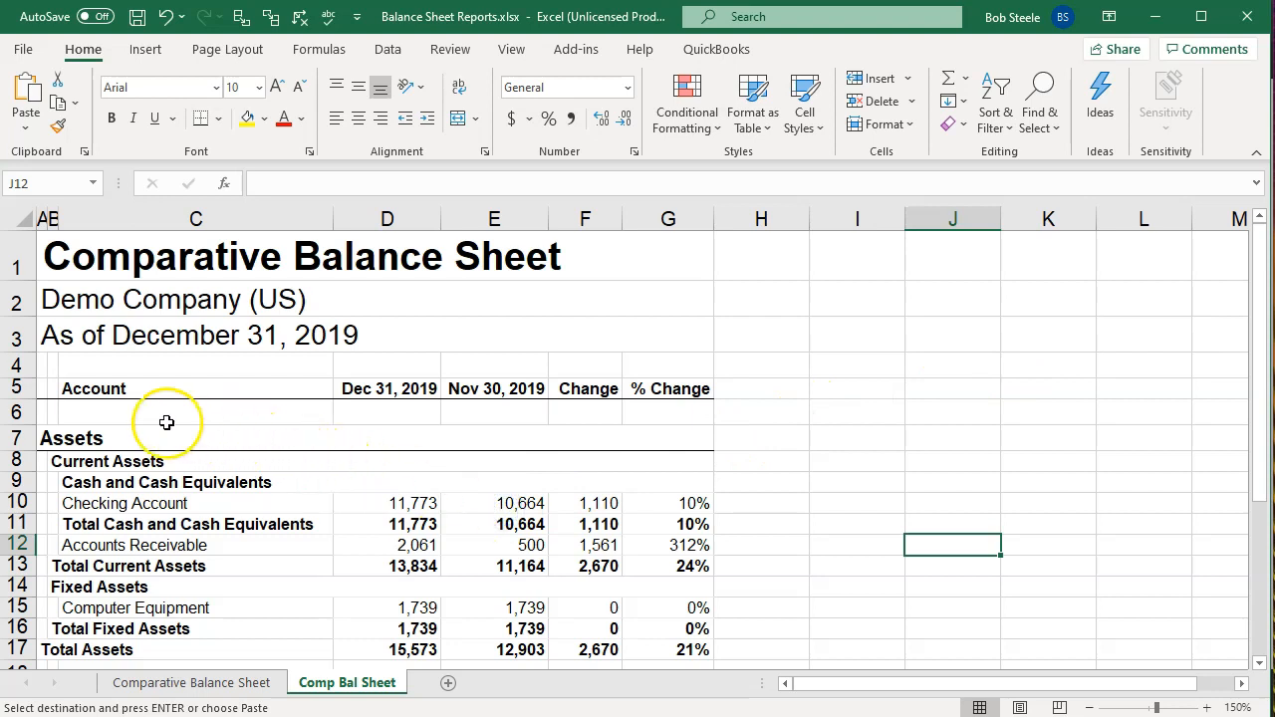
Change the report date line in A3 of Comp Bal Sheet to November & December 31, 2019
left_click(50, 337)
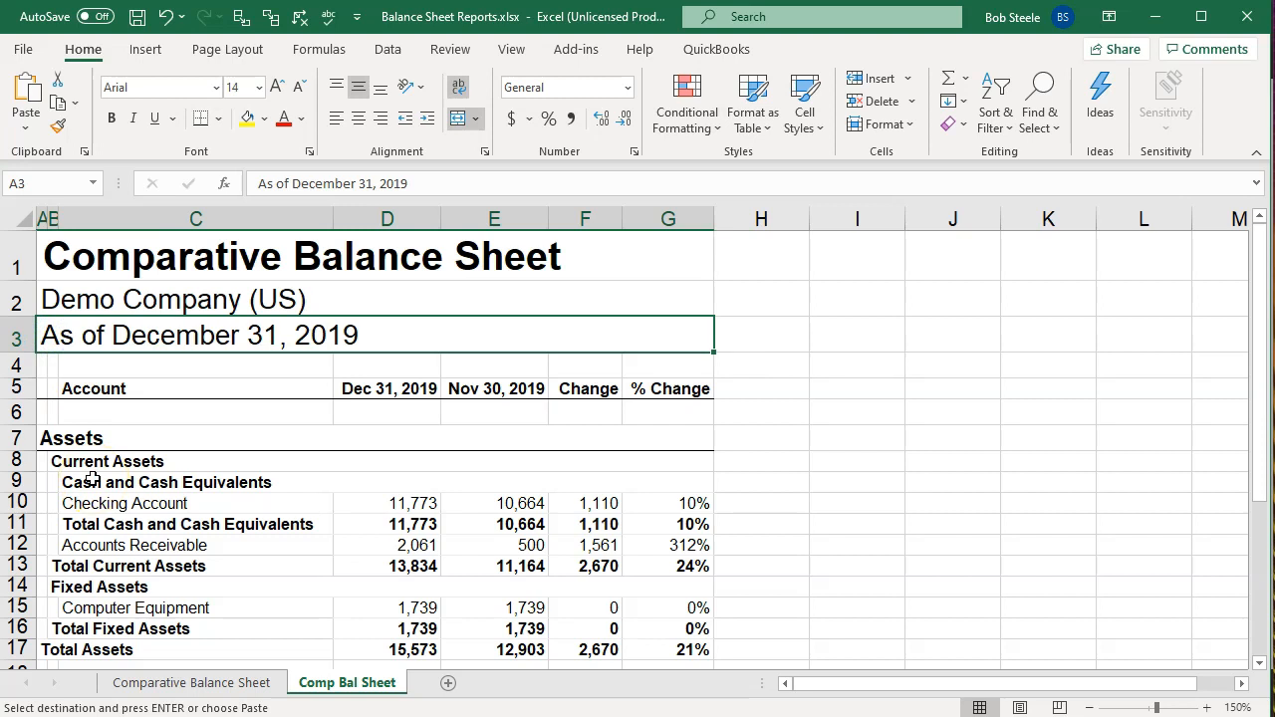
left_click(240, 330)
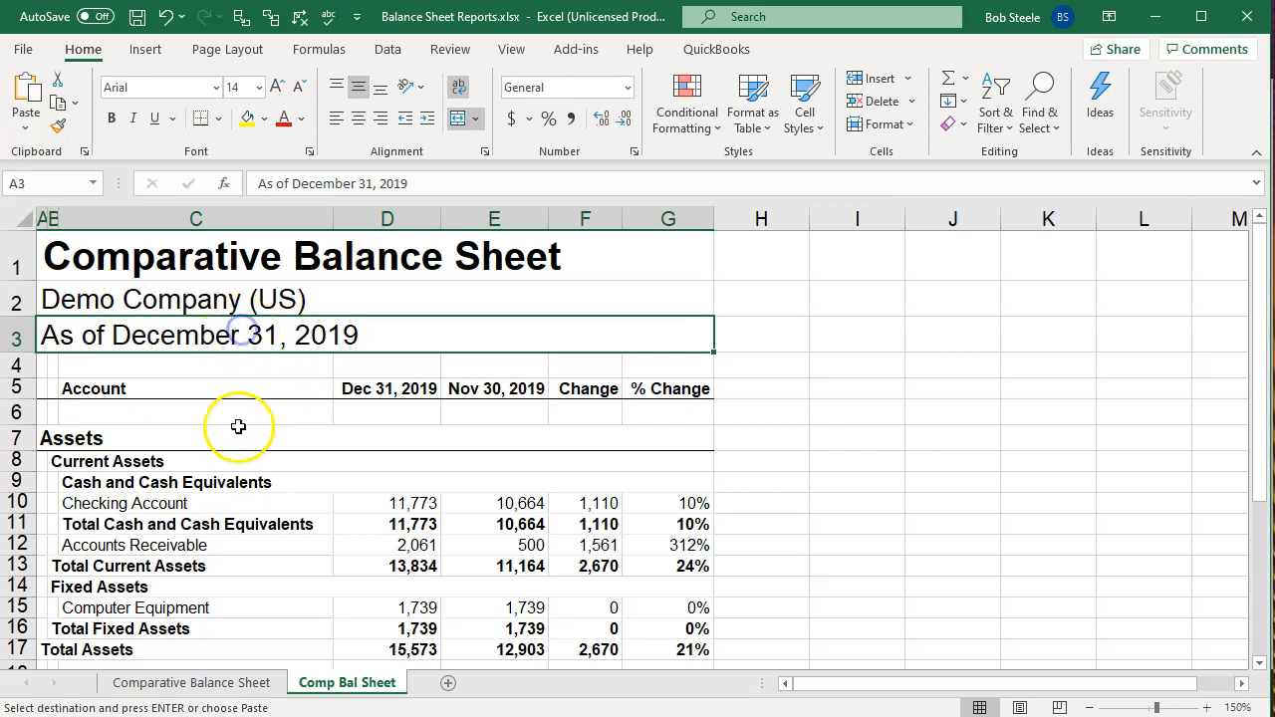
key("Left")
key("Left")
key("Left")
key("Left")
key("Left")
key("Left")
key("Left")
key("Left")
key("BackSpace")
key("BackSpace")
key("BackSpace")
key("BackSpace")
key("BackSpace")
key("BackSpace")
type("November &")
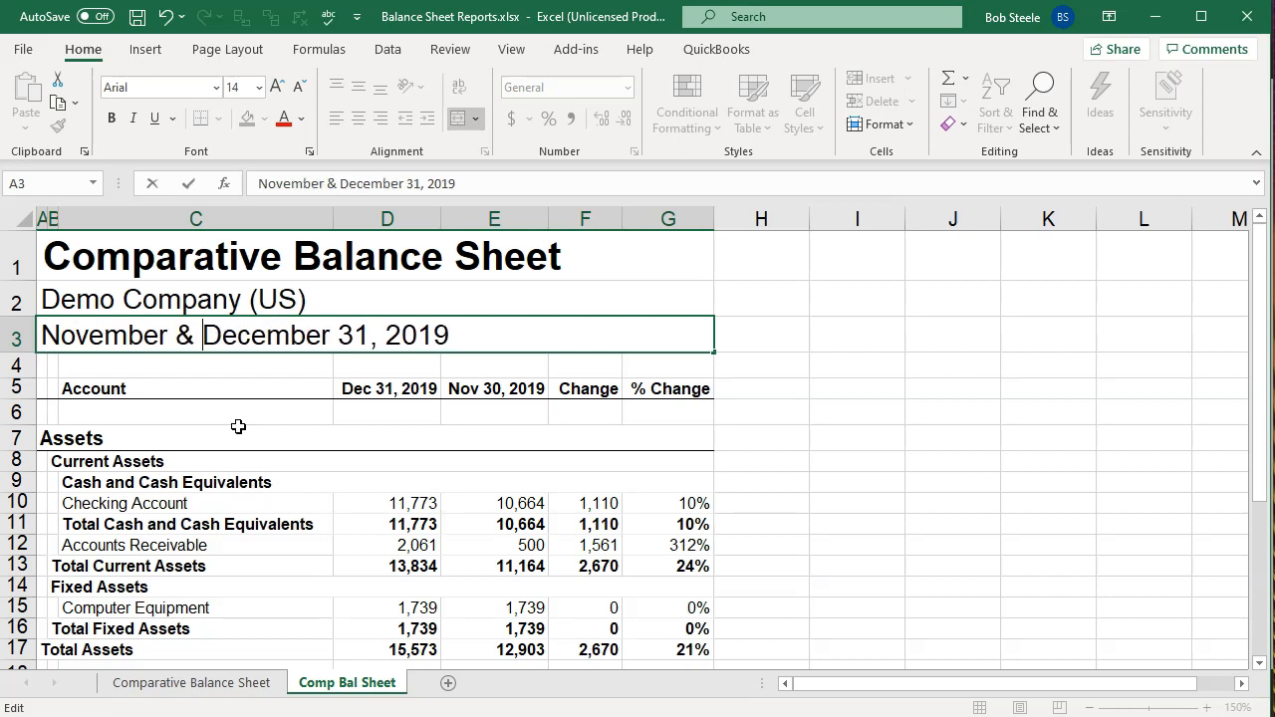
key("Return")
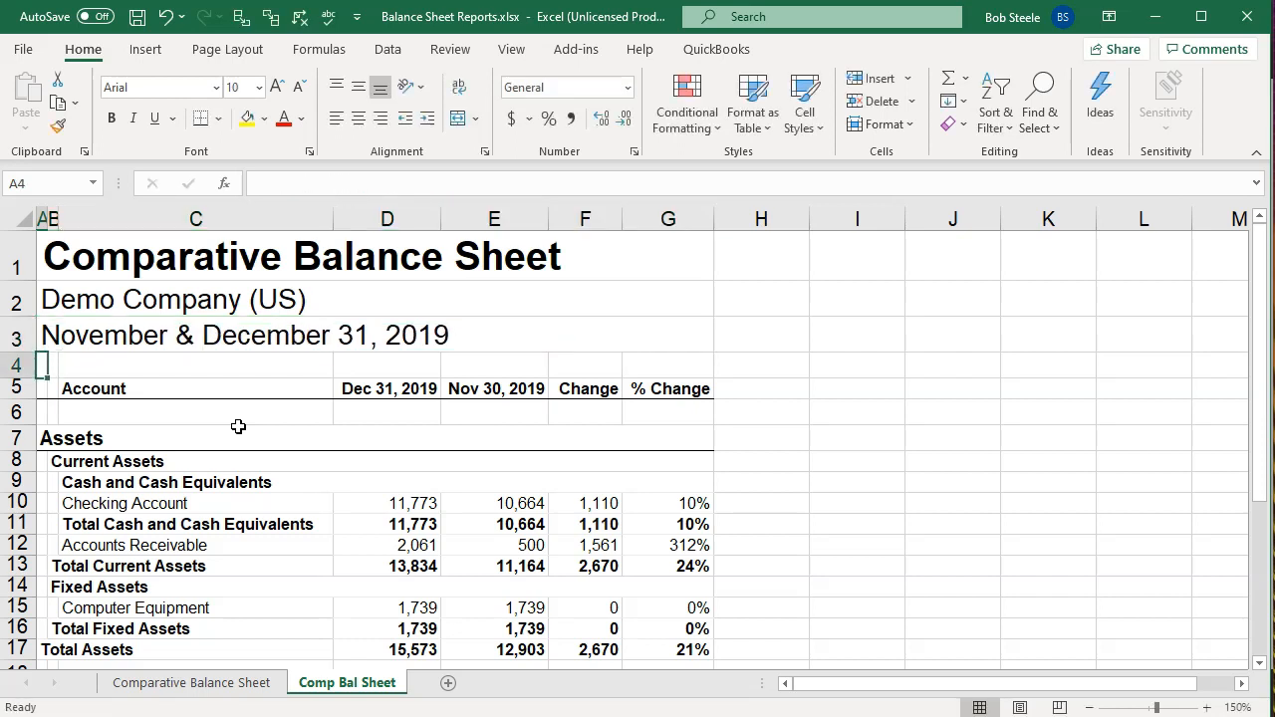
Review the report title, date line, comparison column headings and the Total Cash and Cash Equivalents formulas on Comp Bal Sheet
left_click(238, 427)
scroll(241, 427, "down", 2)
scroll(241, 427, "up", 2)
left_click_drag(428, 391, 561, 390)
left_click(159, 254)
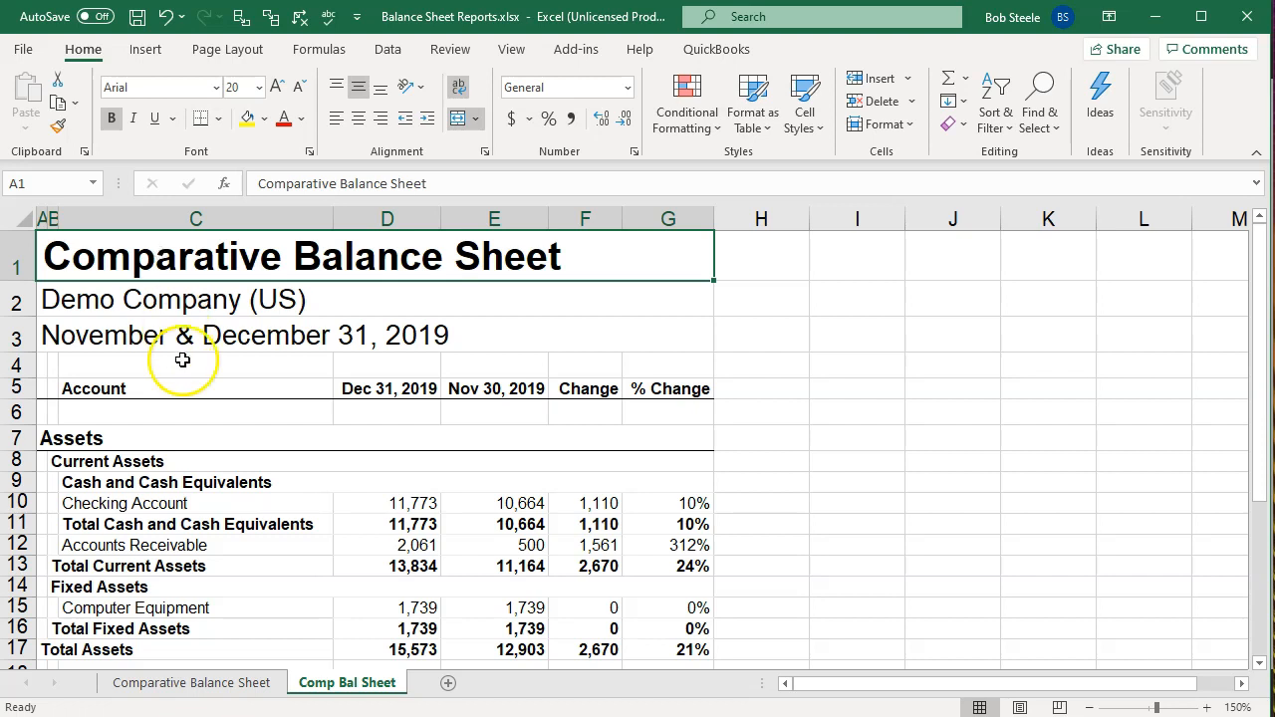
left_click(185, 329)
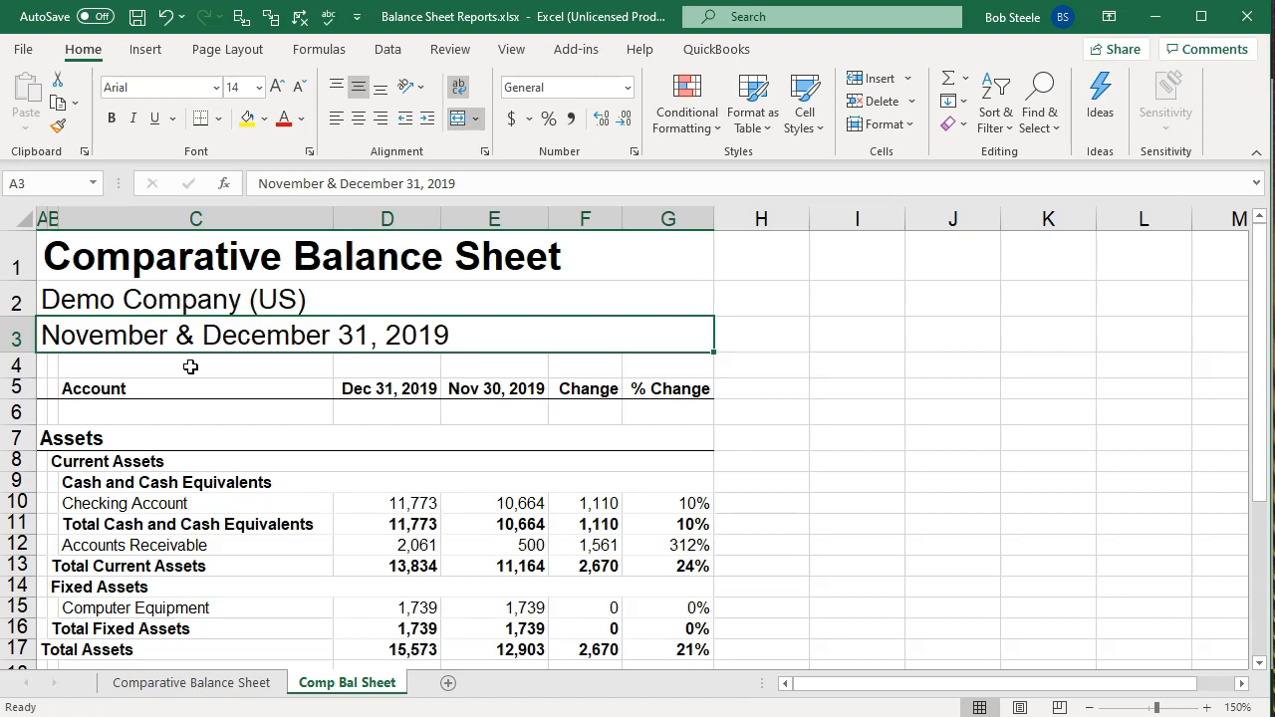
left_click(397, 523)
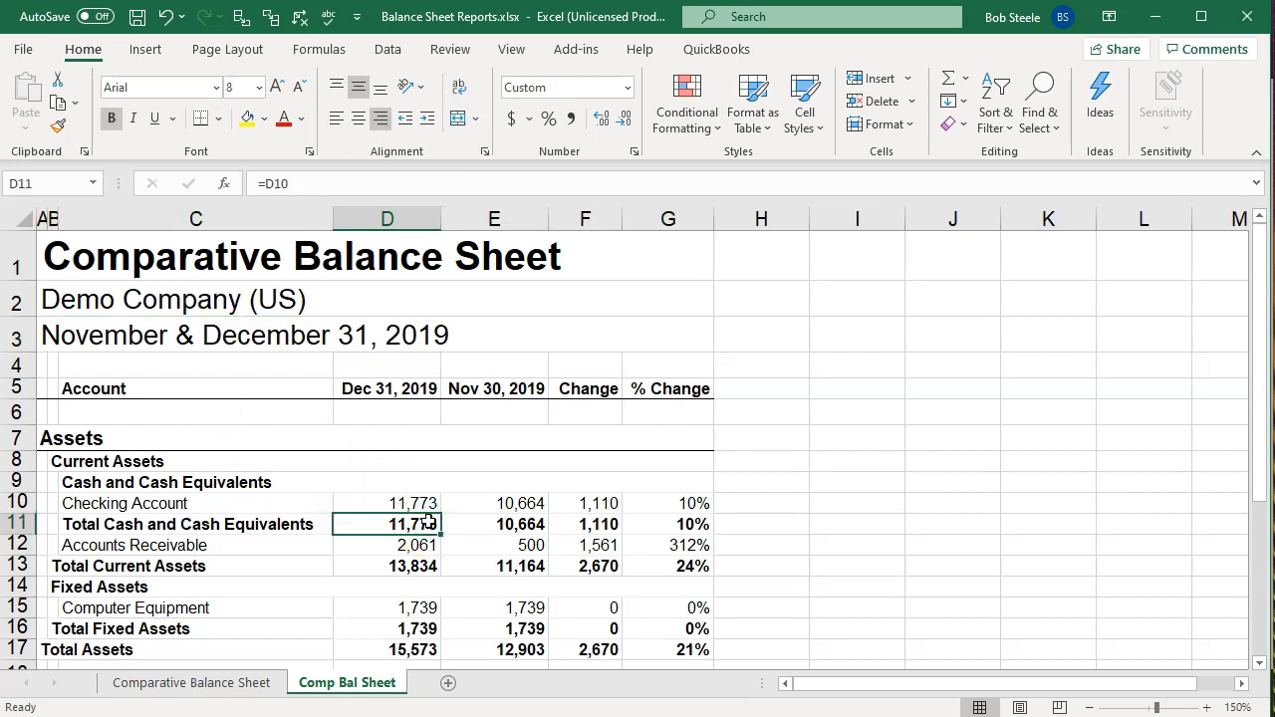
left_click(503, 524)
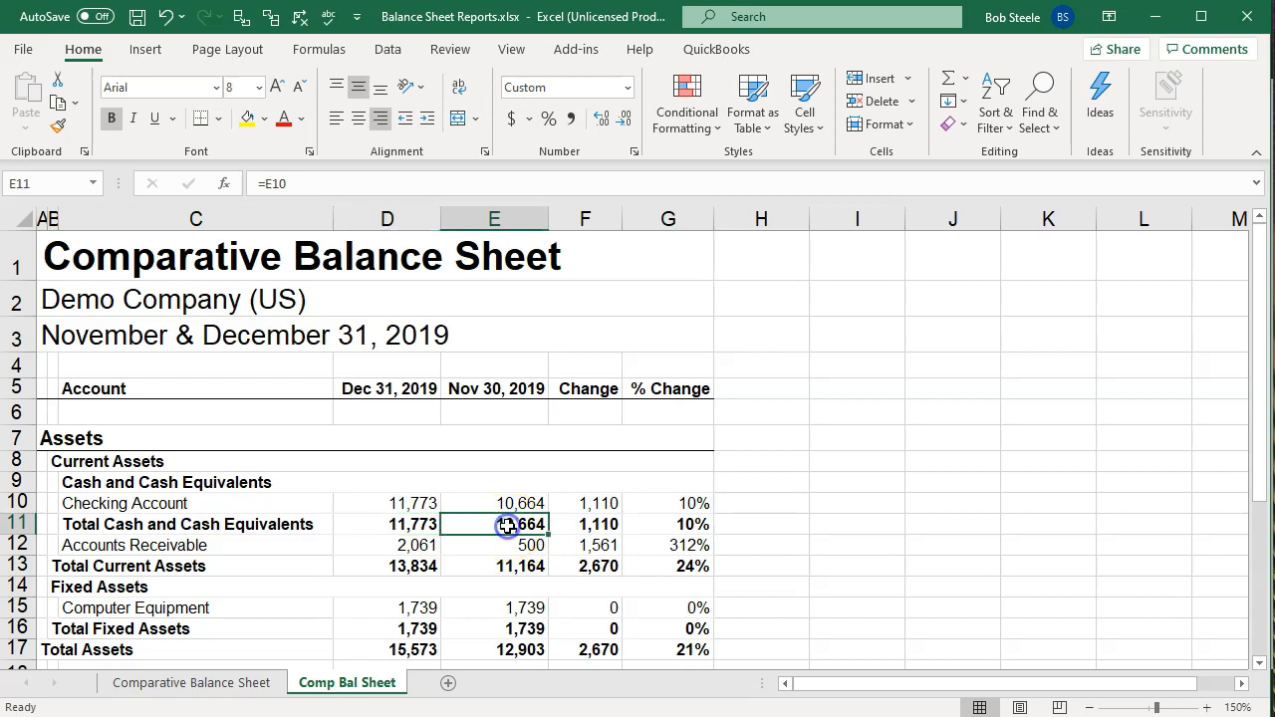